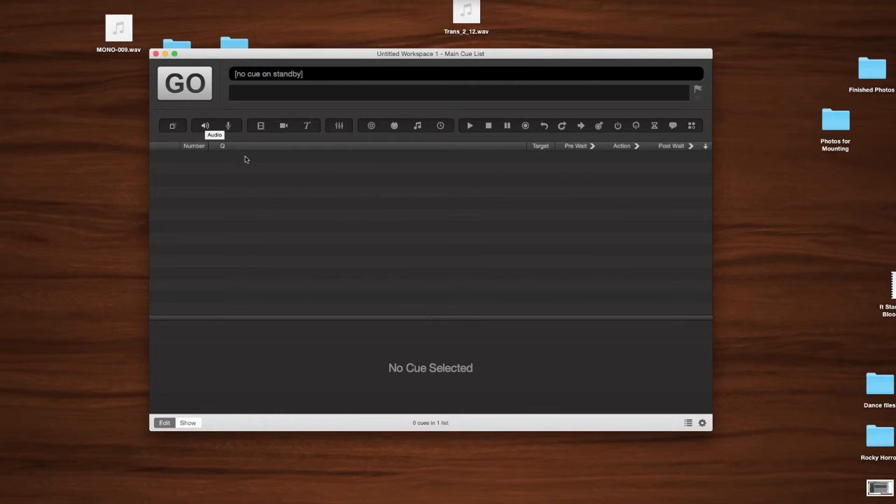
- Create a group cue in the empty cue list, and add an audio cue inside it
left_click_drag(328, 57, 327, 45)
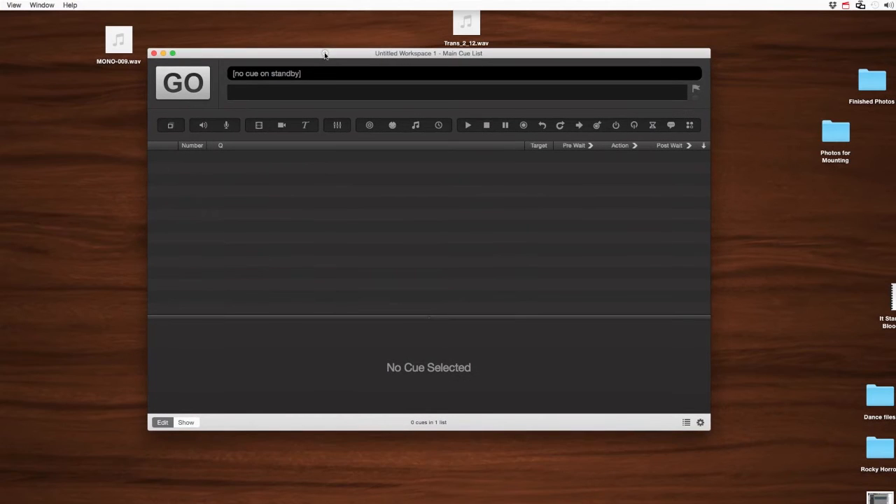
left_click(194, 87)
left_click_drag(170, 130, 223, 196)
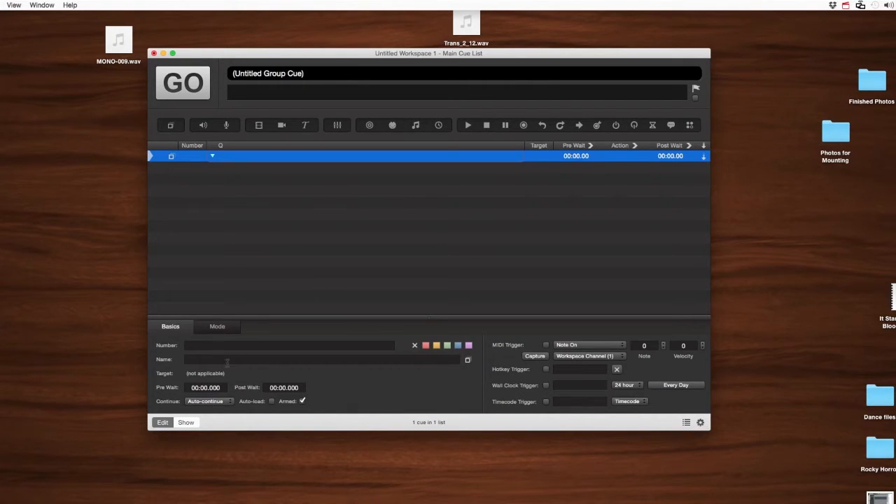
left_click(213, 329)
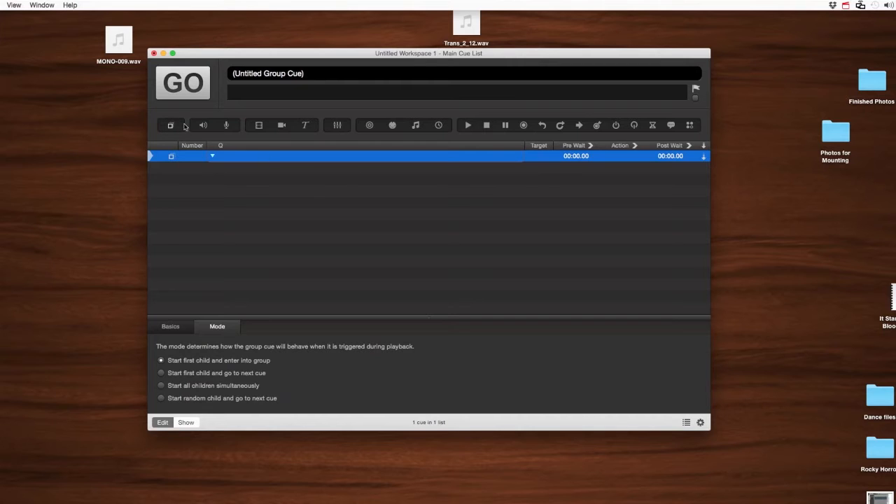
left_click_drag(203, 124, 240, 167)
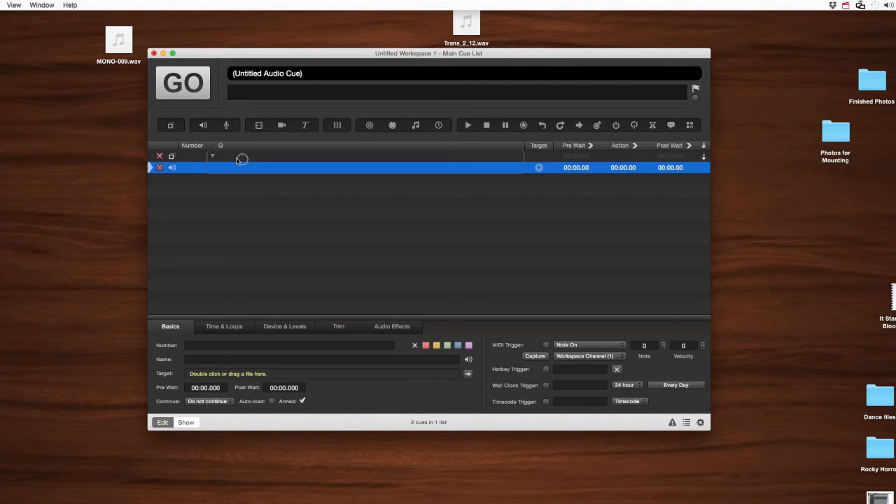
left_click_drag(226, 125, 246, 170)
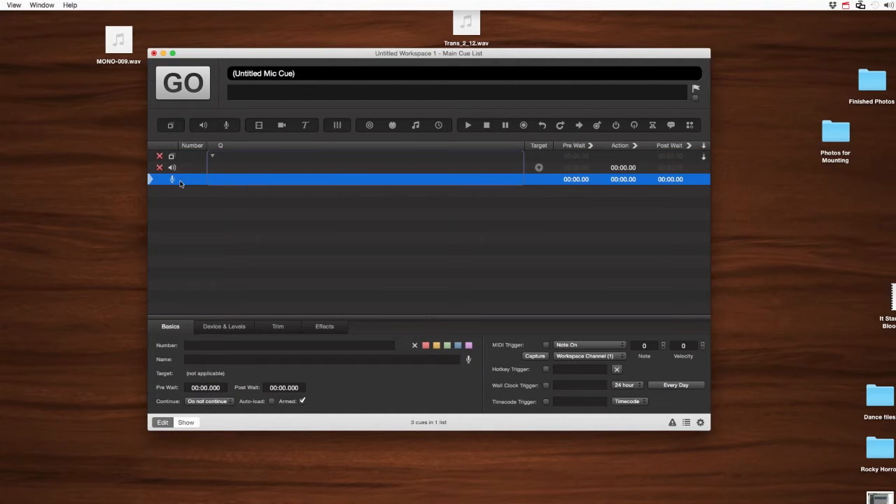
key("super+BackSpace")
key("super+BackSpace")
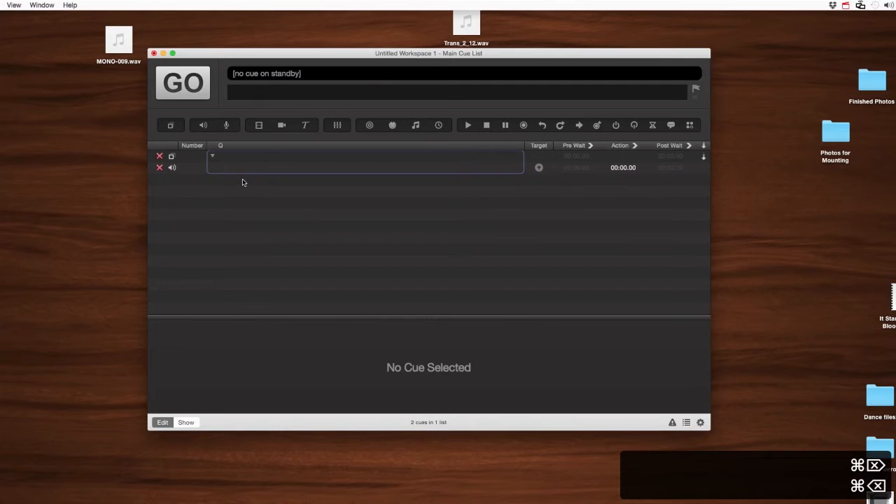
- Add a second audio cue inside the group, and set the group's mode to "Start first child and go to next cue"
left_click_drag(203, 125, 234, 171)
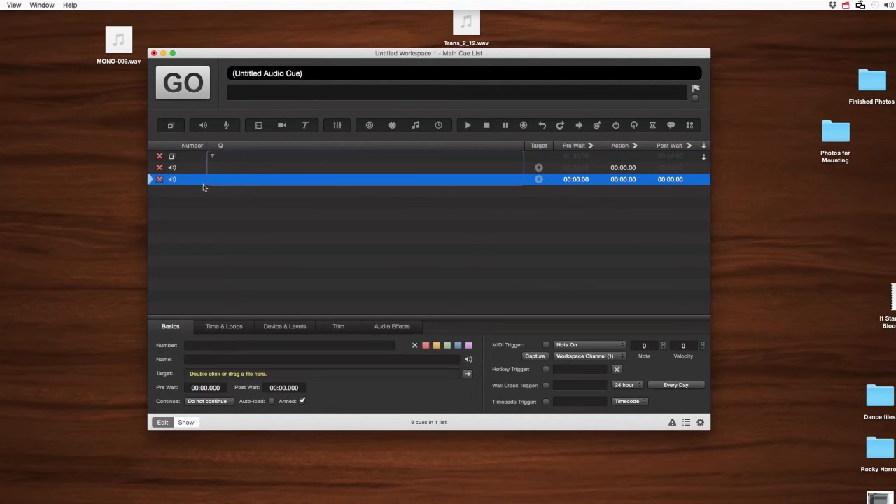
left_click(225, 156)
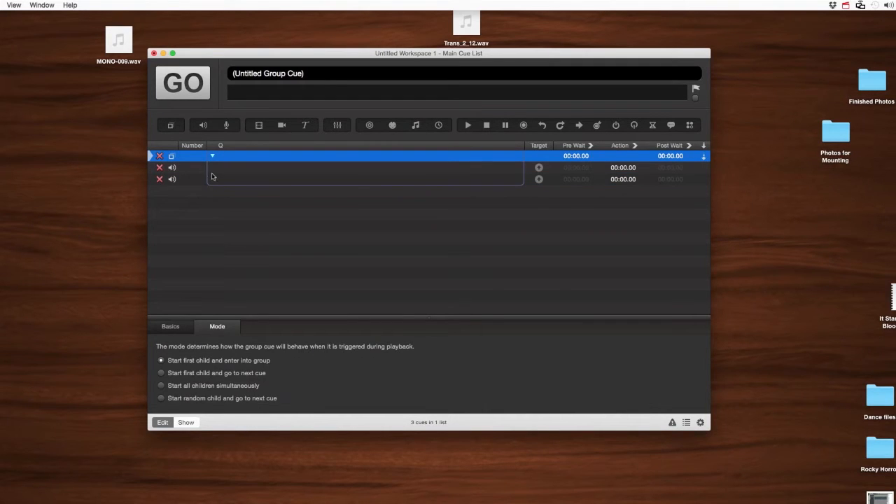
left_click(229, 181)
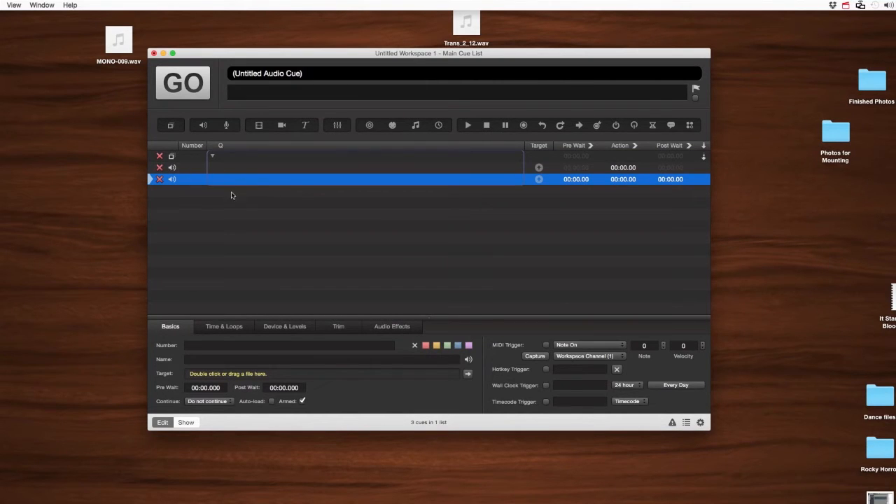
left_click(183, 156)
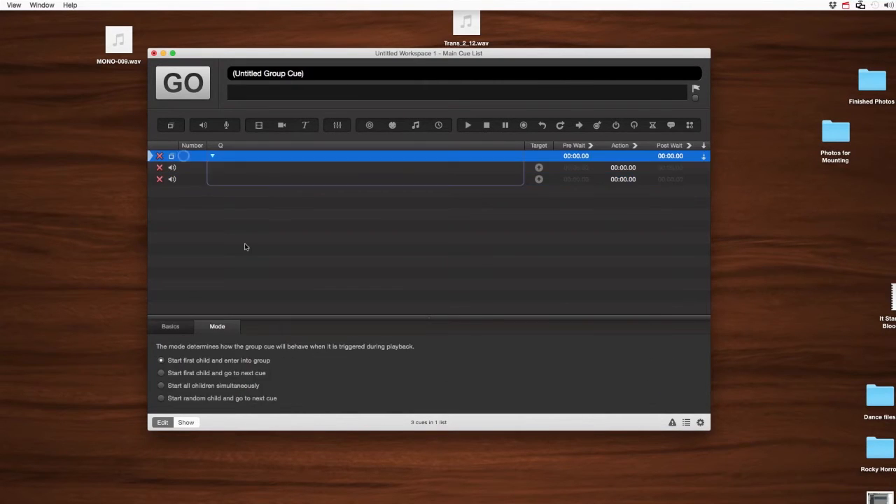
left_click(180, 373)
- Add an audio cue below the group, outside it, and trigger the group cue to test the playback order
left_click_drag(205, 125, 195, 196)
left_click(189, 156)
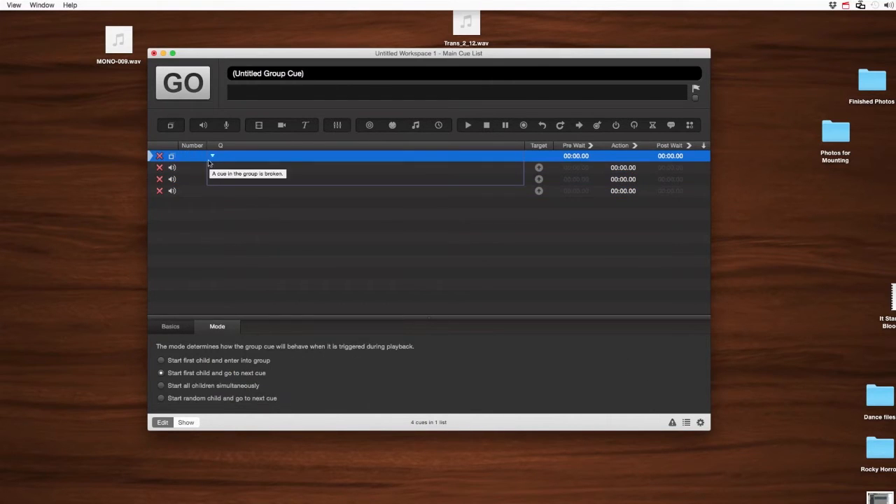
key("space")
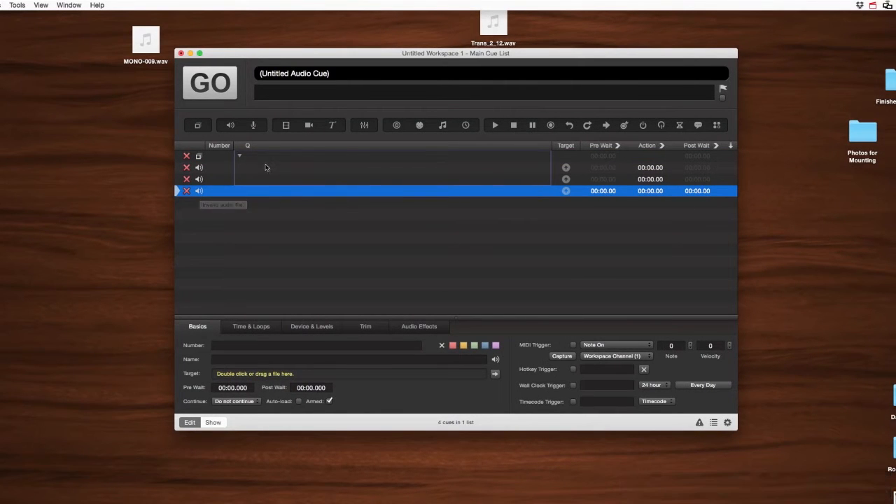
- Switch the group's mode to "Start all children simultaneously", and select the audio cue below the group
left_click(214, 156)
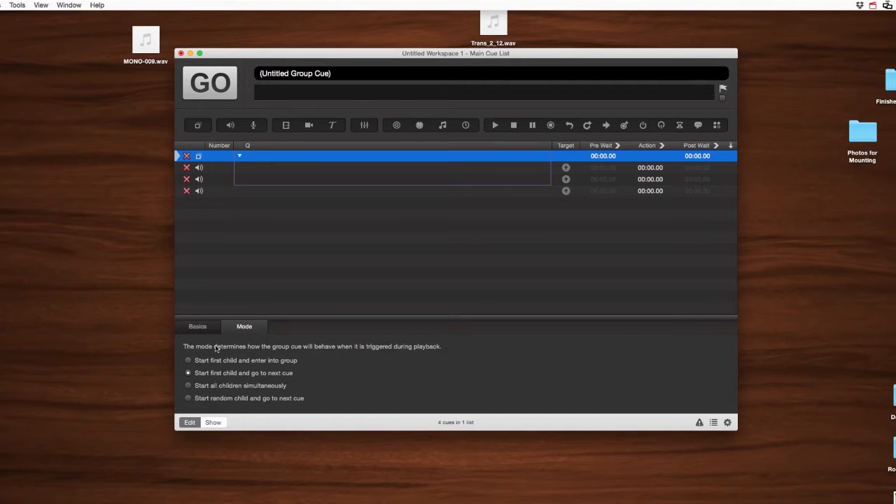
left_click(208, 385)
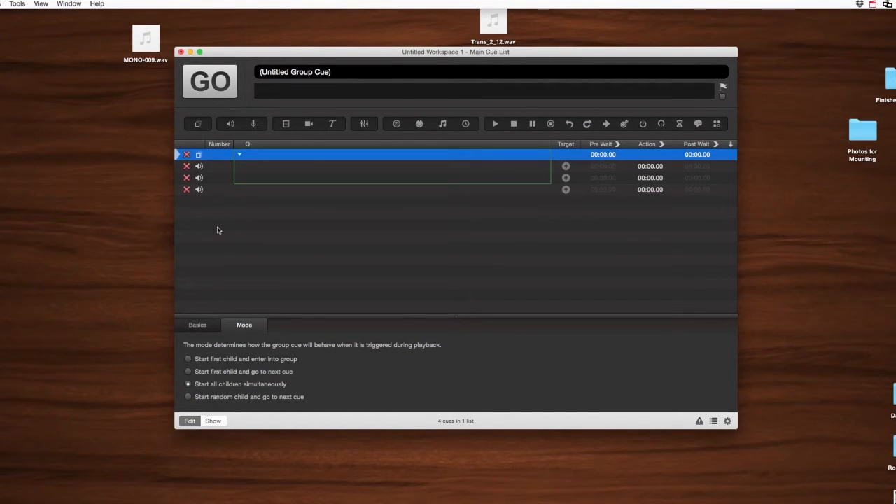
left_click(230, 371)
left_click(230, 385)
left_click(412, 186)
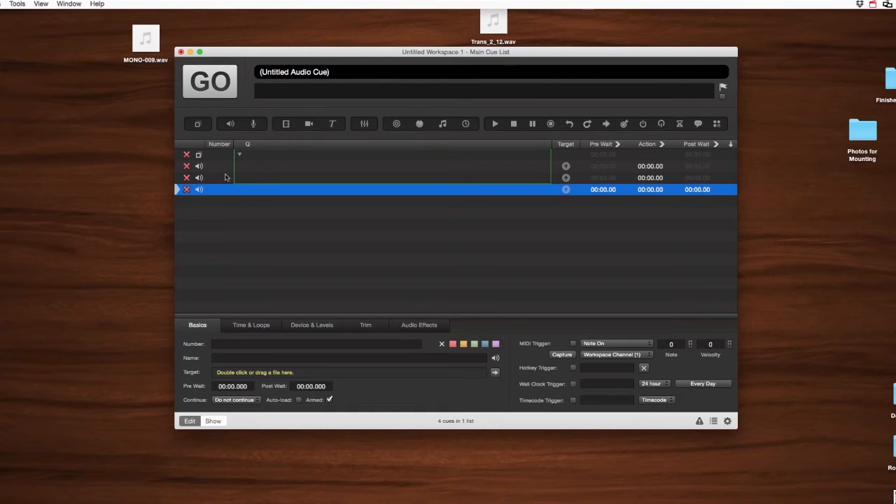
- Set the group's mode to "Start random child and go to next cue", and trigger the group cue
mouse_move(224, 157)
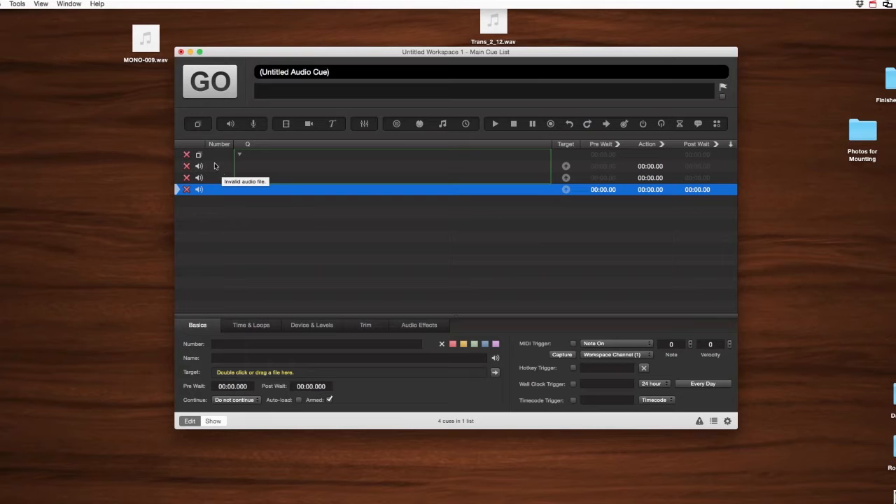
left_click(218, 155)
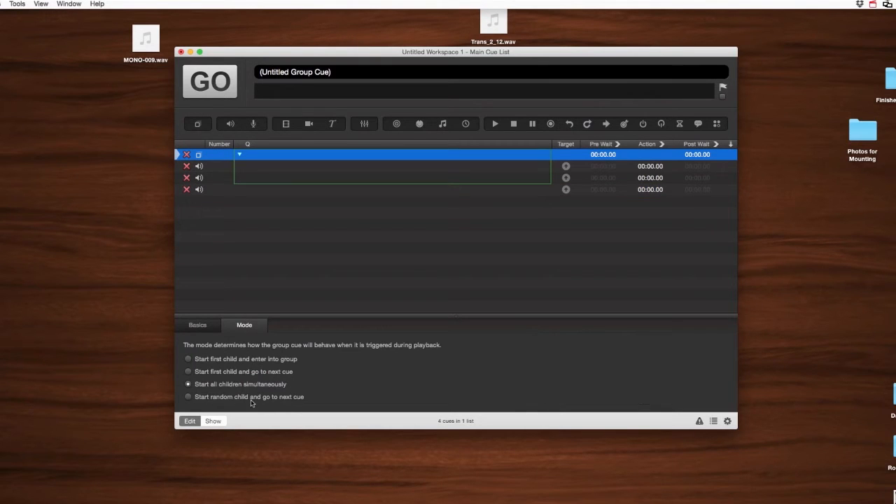
left_click(225, 397)
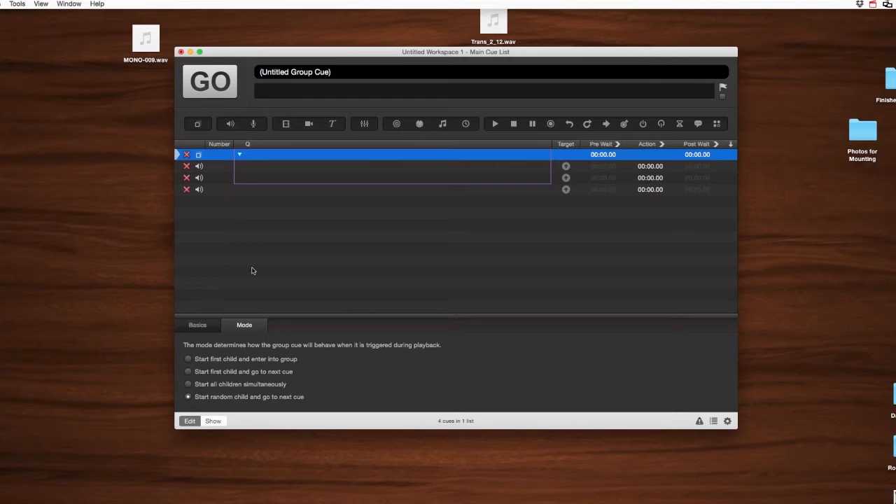
key("space")
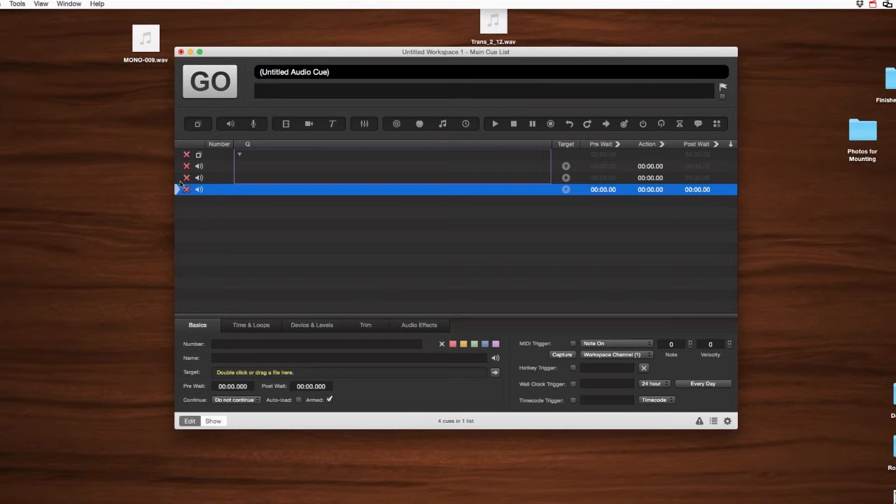
- Set the group's mode to "Start first child and enter into group", and collapse the group in the cue list
left_click(228, 157)
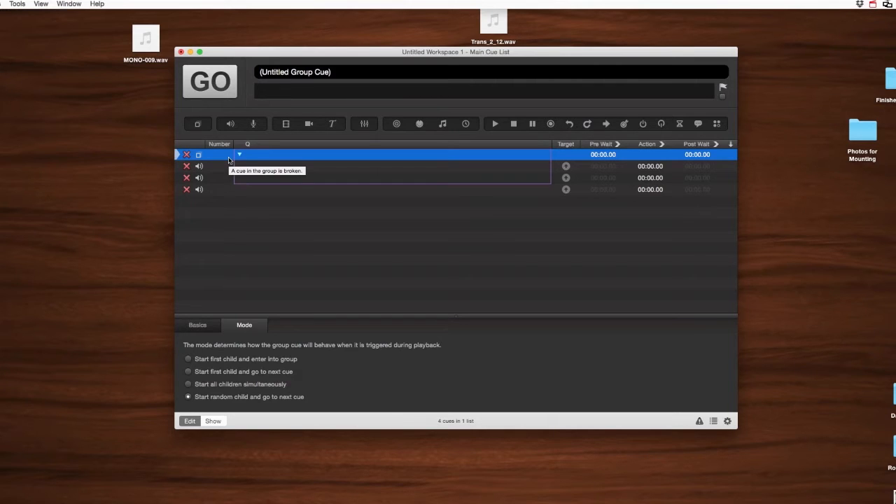
left_click(220, 359)
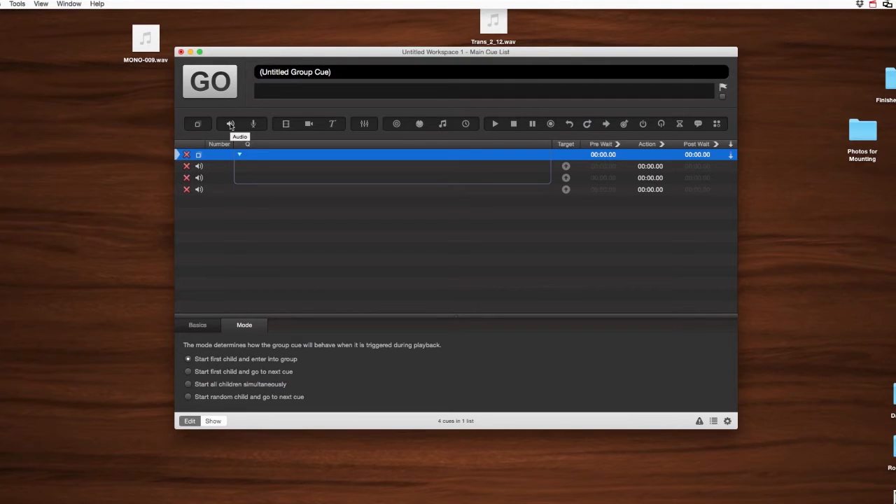
left_click(239, 154)
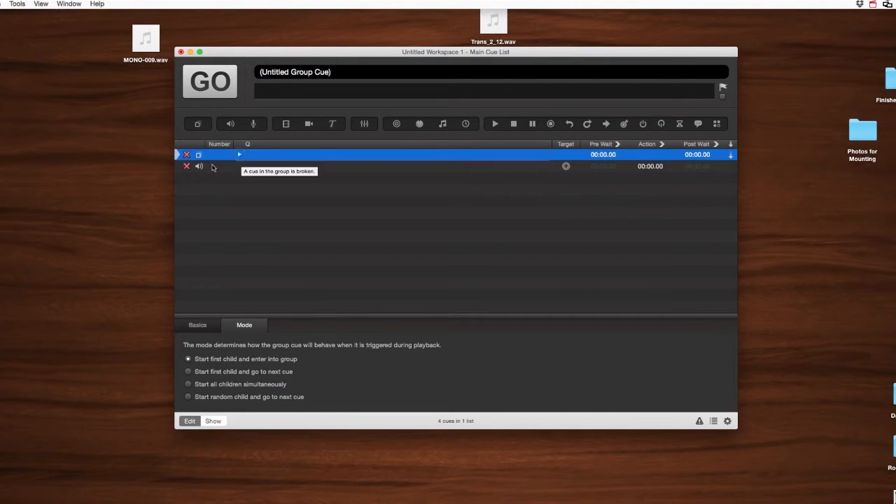
- Assign Trans_2_12.wav from the desktop to the audio cue below the group, and add the same file as a new cue beneath it
left_click(212, 165)
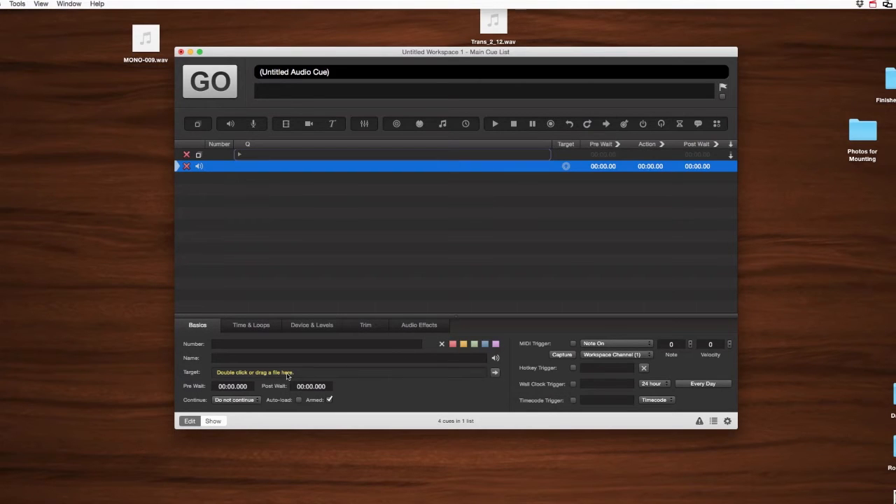
mouse_move(490, 27)
left_click_drag(490, 27, 254, 169)
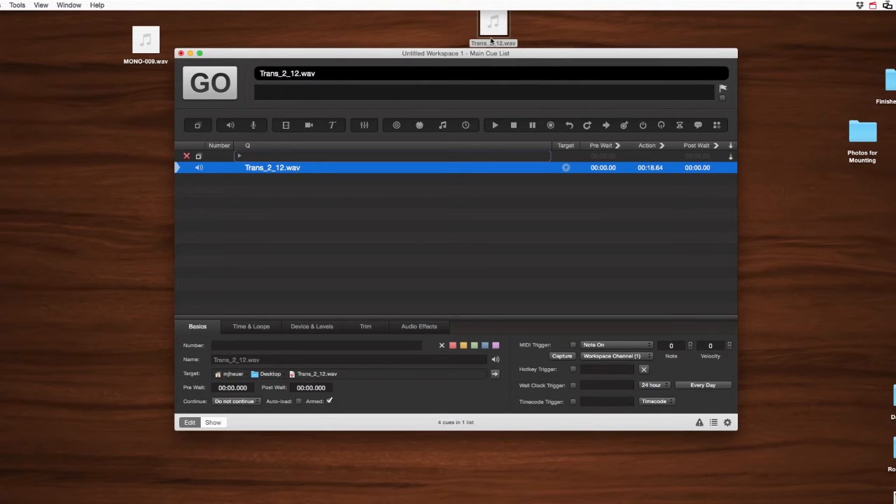
mouse_move(490, 32)
left_click_drag(482, 32, 338, 231)
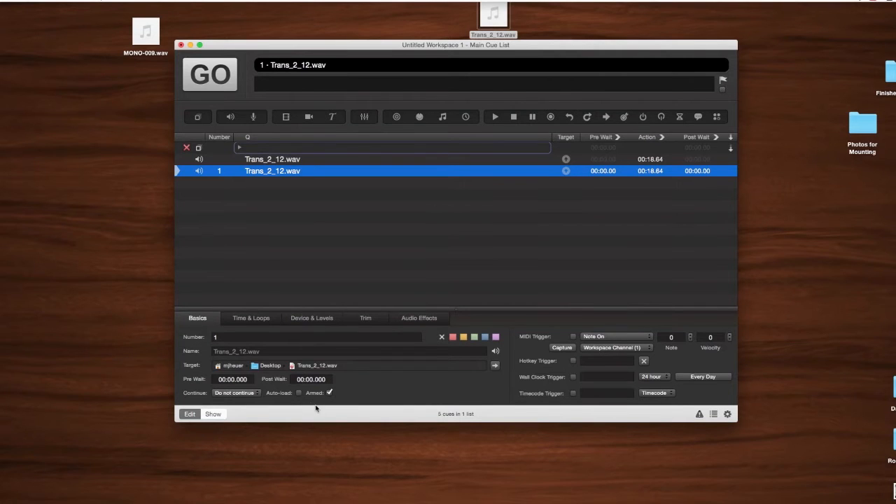
- Clear the cue number of the last Trans_2_12.wav cue, and set the number to 1 again
left_click(238, 336)
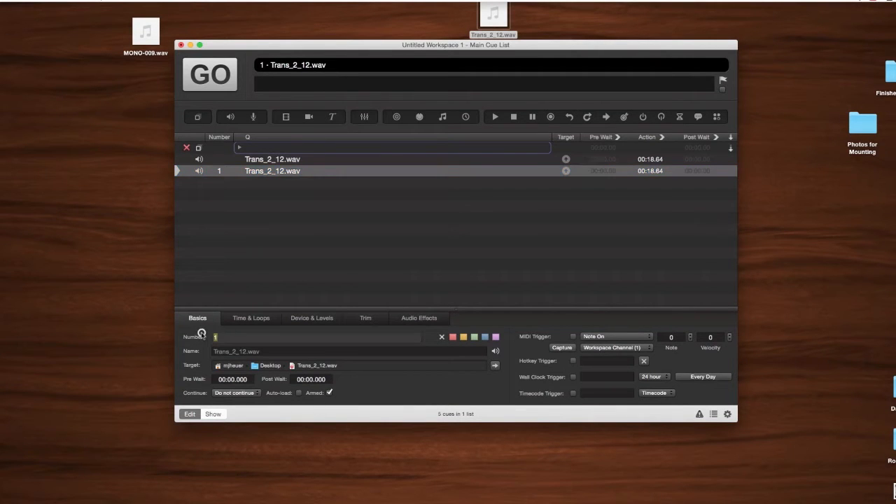
key("BackSpace")
key("Return")
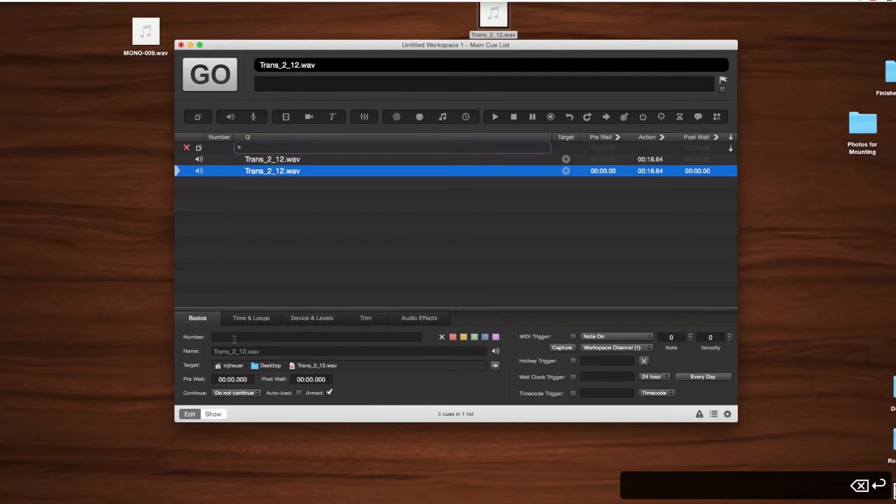
left_click(235, 338)
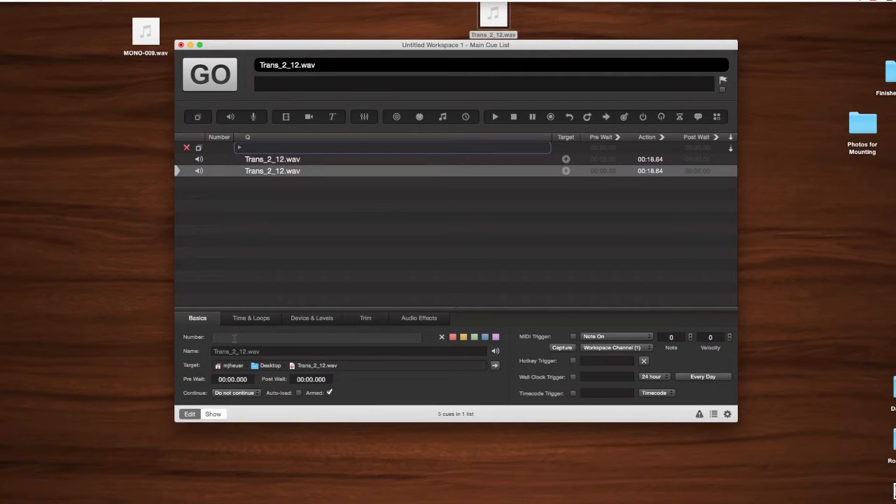
type("1")
key("Return")
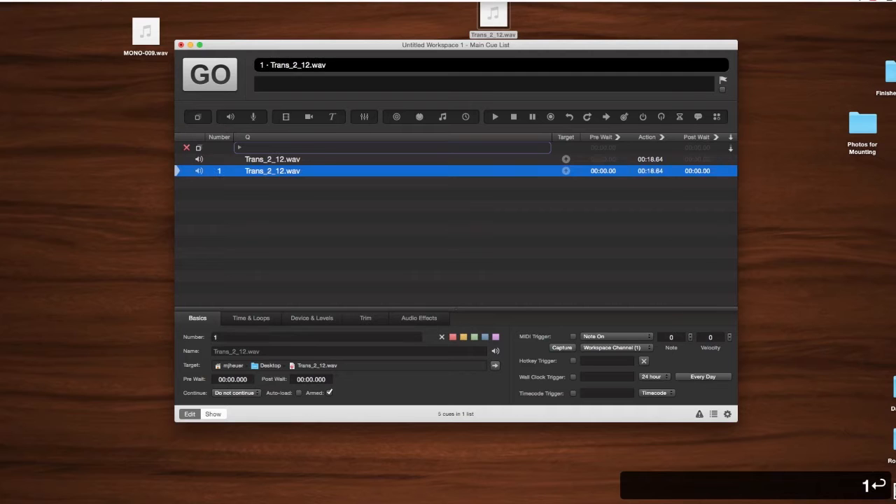
- Colour the last Trans_2_12.wav cue yellow, and remove the colour from it again
left_click(463, 337)
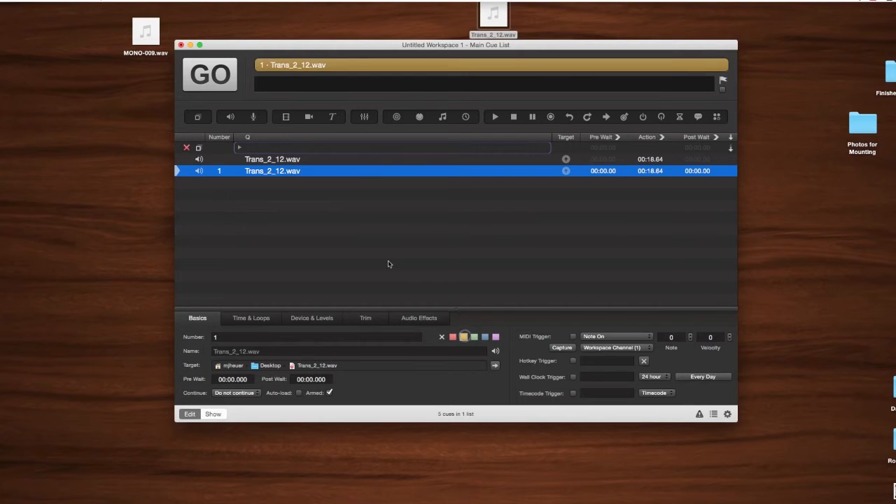
left_click(365, 221)
left_click(303, 173)
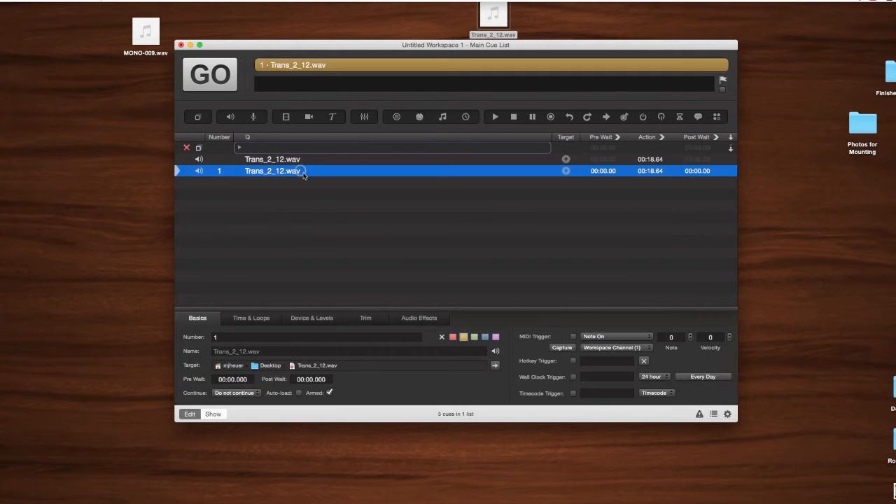
left_click(442, 337)
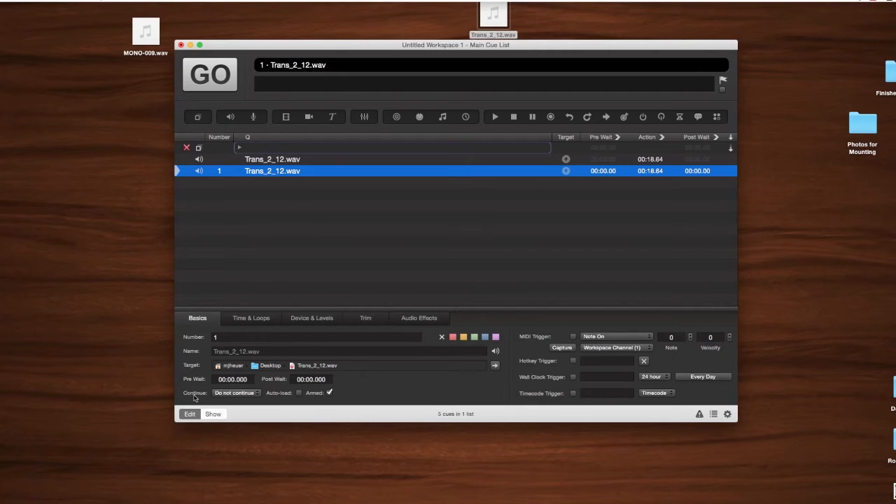
- Look through the Continue options of cue 1 without changing them, and show its Time & Loops settings
left_click(234, 393)
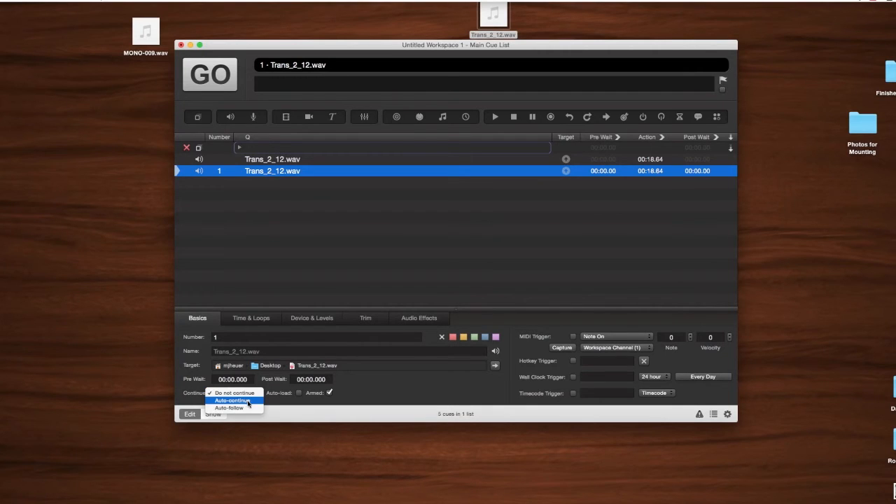
left_click(420, 380)
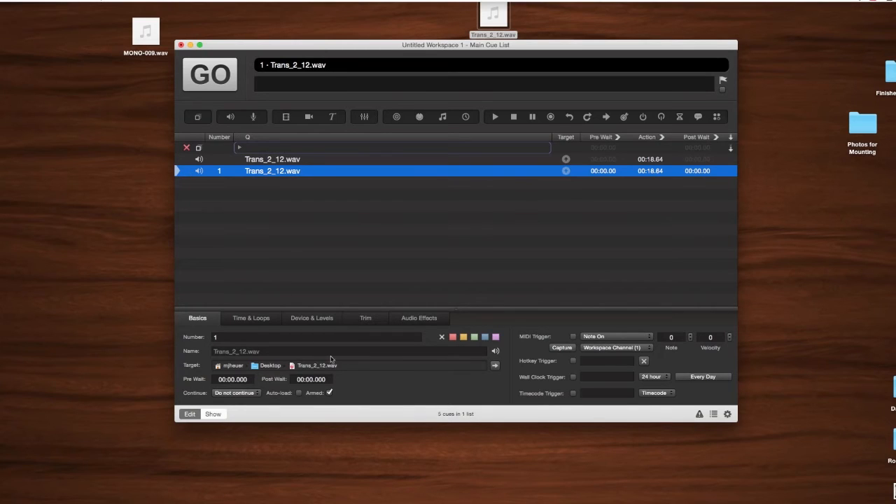
left_click(249, 319)
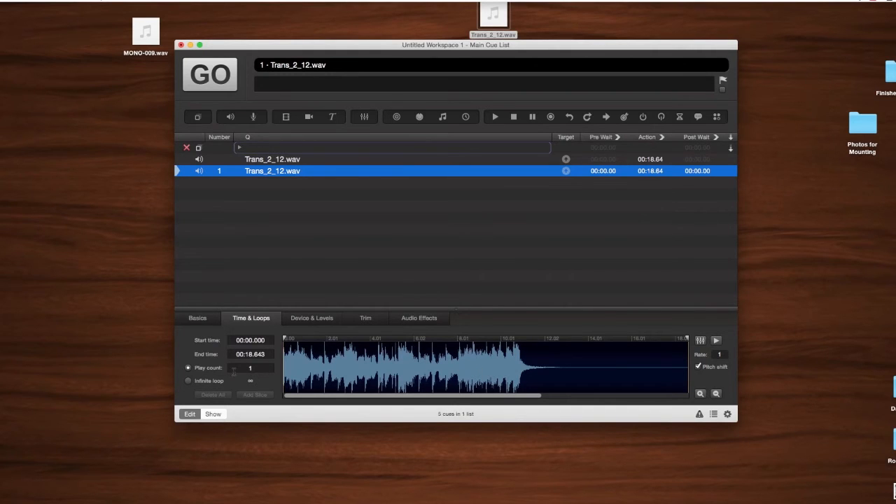
- Slice the early section of cue 1's waveform, ending at about 4.4 s, and set that slice's play count to 2
left_click(311, 343)
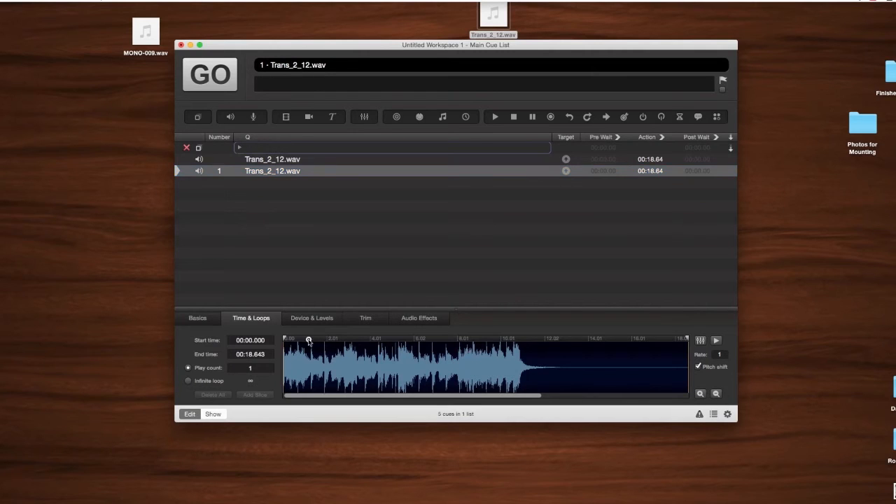
left_click_drag(292, 361, 377, 363)
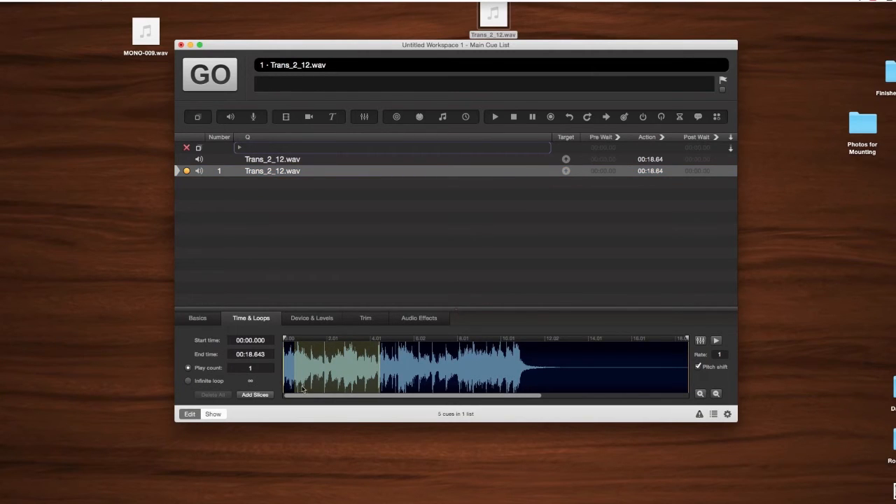
left_click(255, 395)
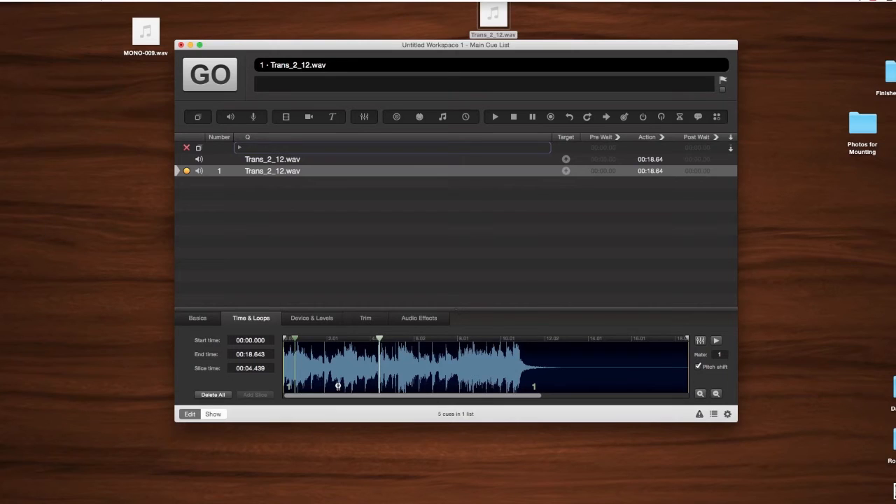
left_click(337, 386)
type("2")
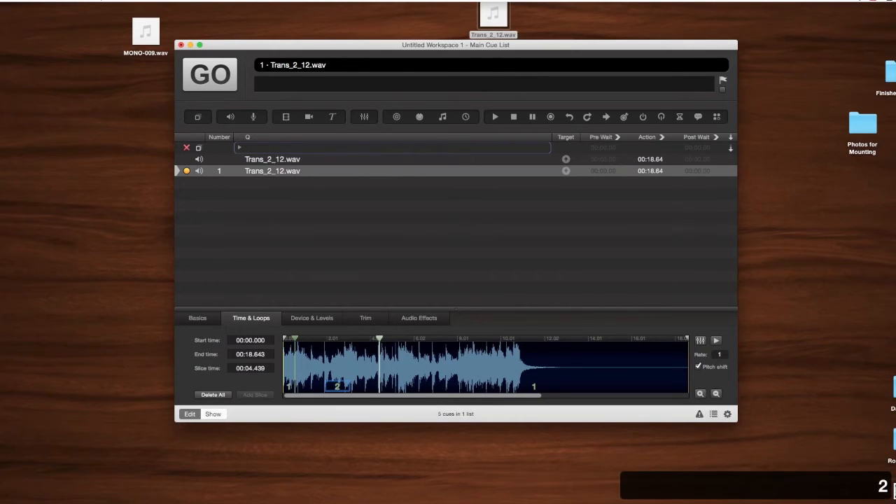
key("Return")
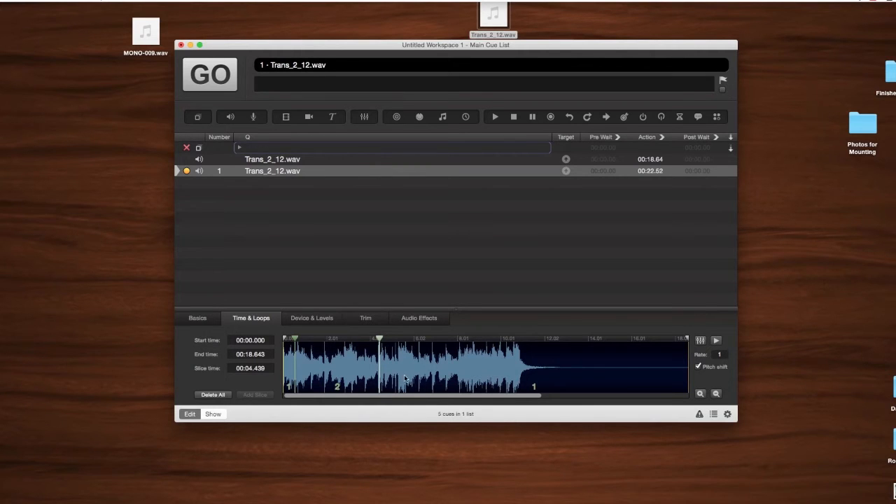
- Audition cue 1 with its repeating slice, and delete all of its slices
key("space")
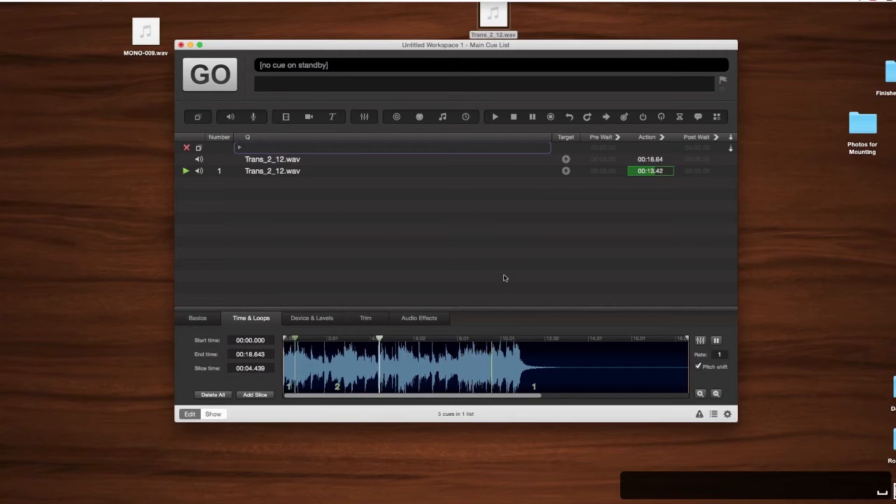
key("Escape")
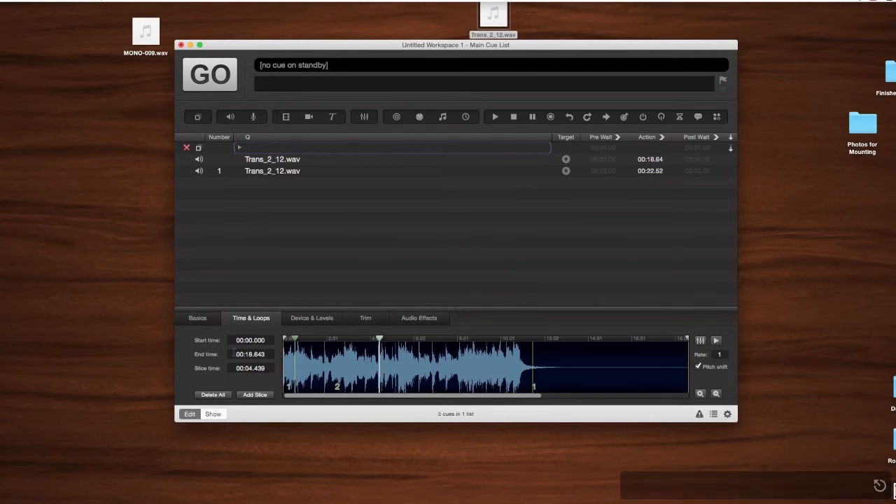
left_click(213, 394)
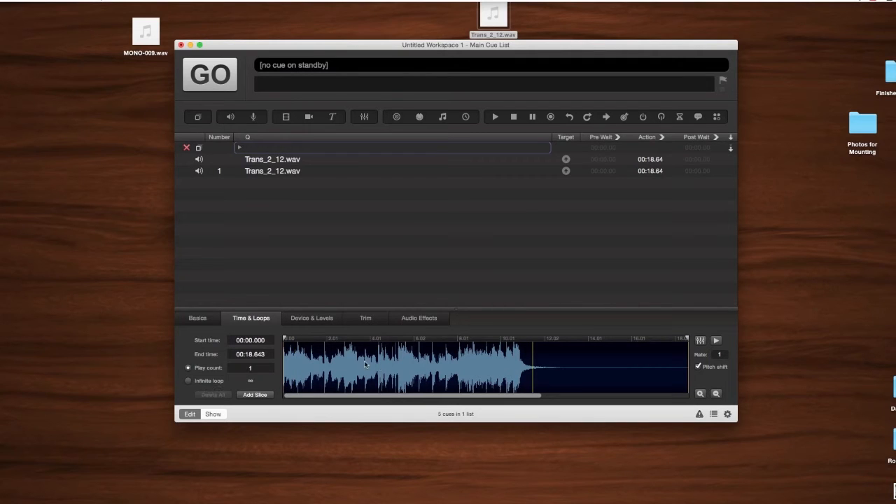
- Set cue 1 to loop infinitely, and shorten its end time to about 10.75 s
left_click(208, 381)
left_click_drag(686, 338, 518, 339)
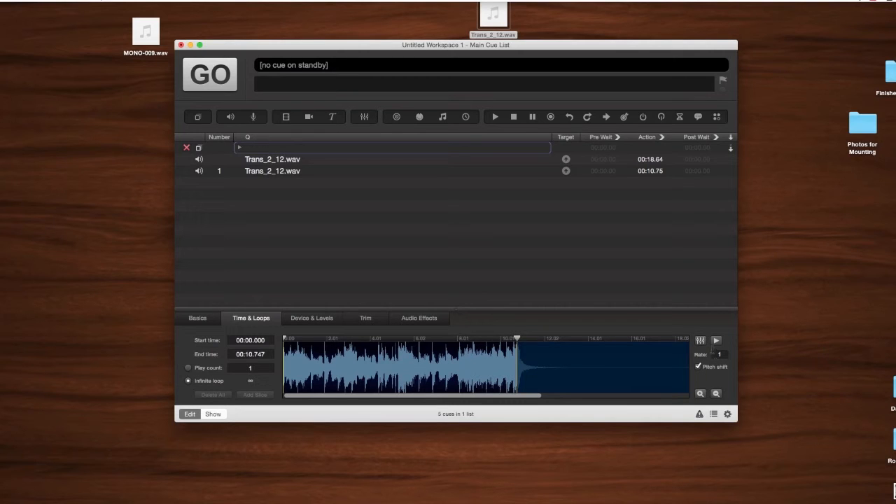
- Enable the integrated volume envelope on cue 1, and add a control point that lowers the level early in the waveform
left_click(701, 340)
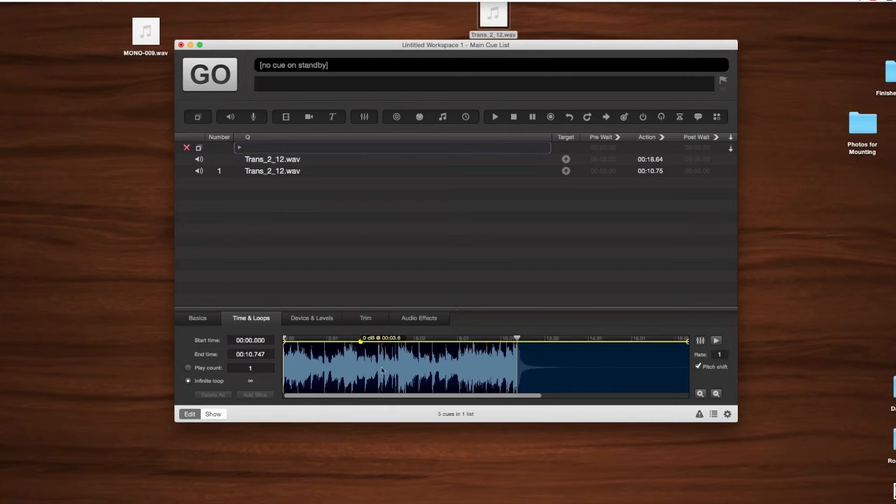
left_click(344, 358)
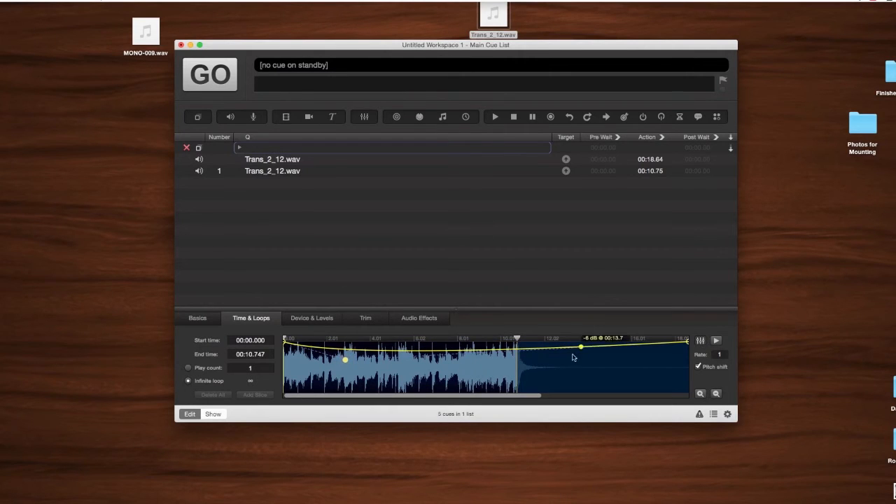
- Look through the Audio Output Patch choices in cue 1's Device & Levels settings, keeping 1 - Built-in Output
left_click(313, 318)
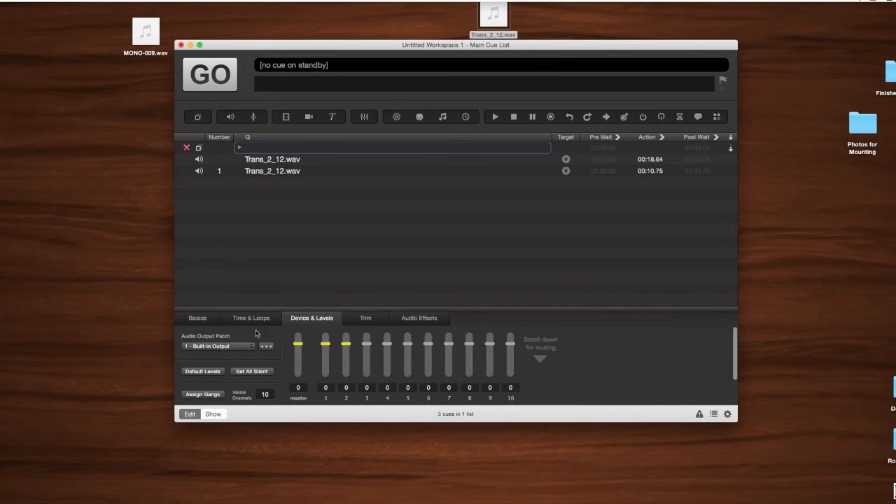
left_click(241, 345)
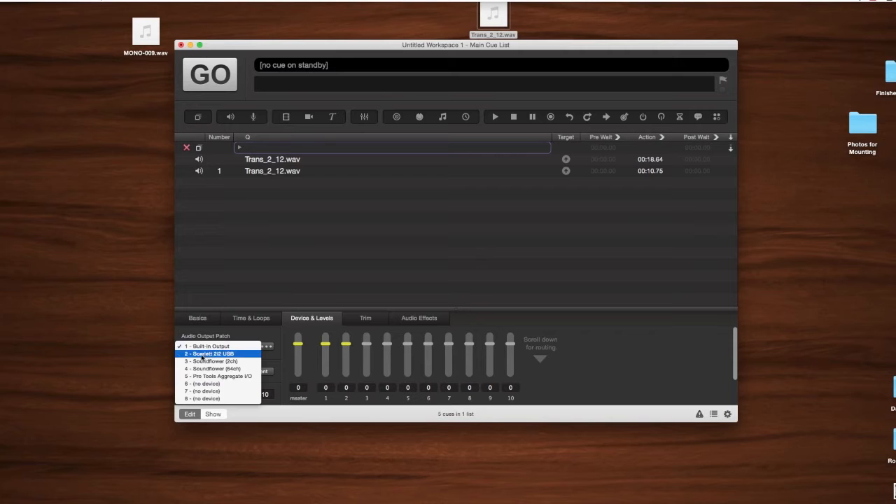
left_click(241, 346)
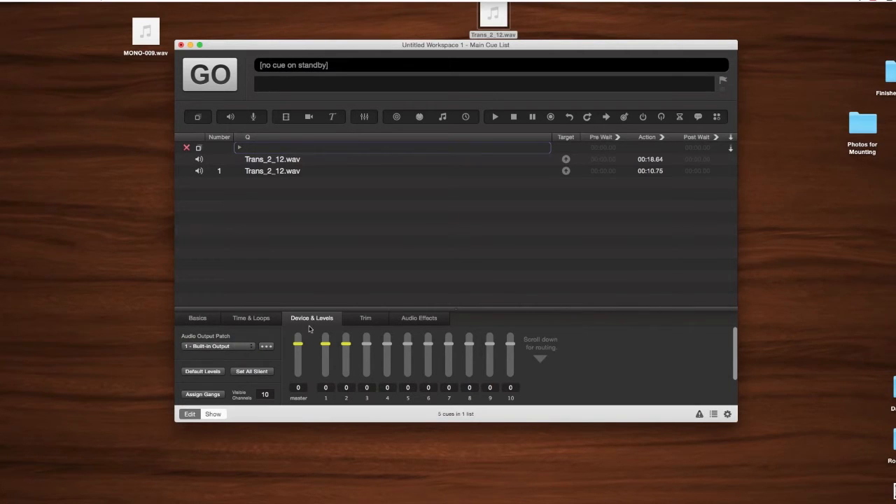
- Lower cue 1's output levels to -16.9 on channel 1 and -23.6 on channel 2, and view its crosspoint routing
scroll(591, 358, "down", 1)
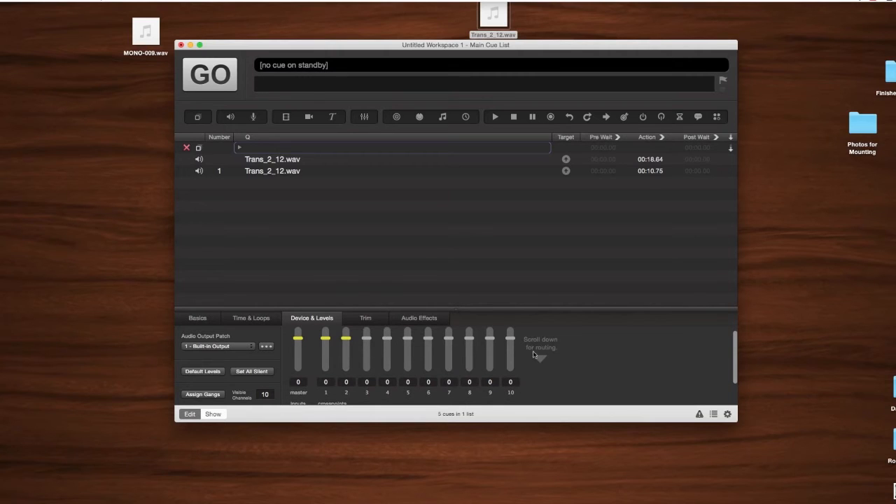
mouse_move(325, 338)
left_mouse_down()
mouse_move(326, 352)
mouse_move(325, 343)
mouse_move(342, 356)
mouse_move(325, 354)
left_mouse_up()
left_click(248, 173)
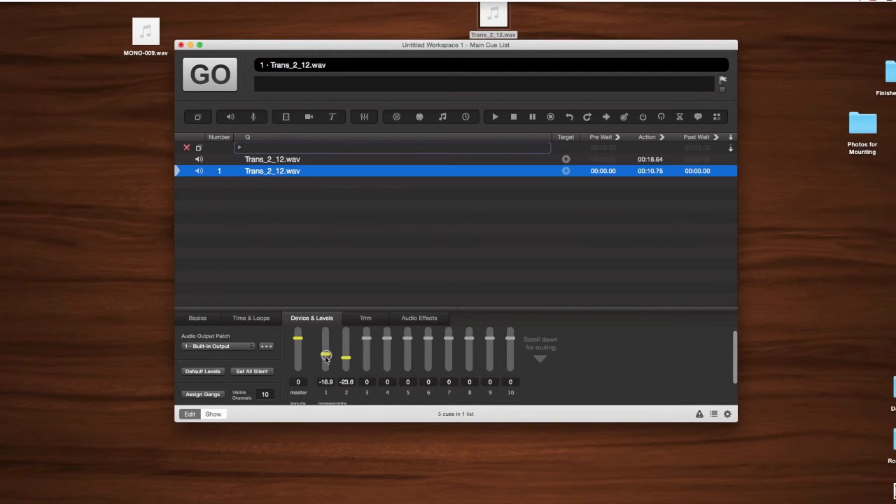
scroll(618, 358, "down", 3)
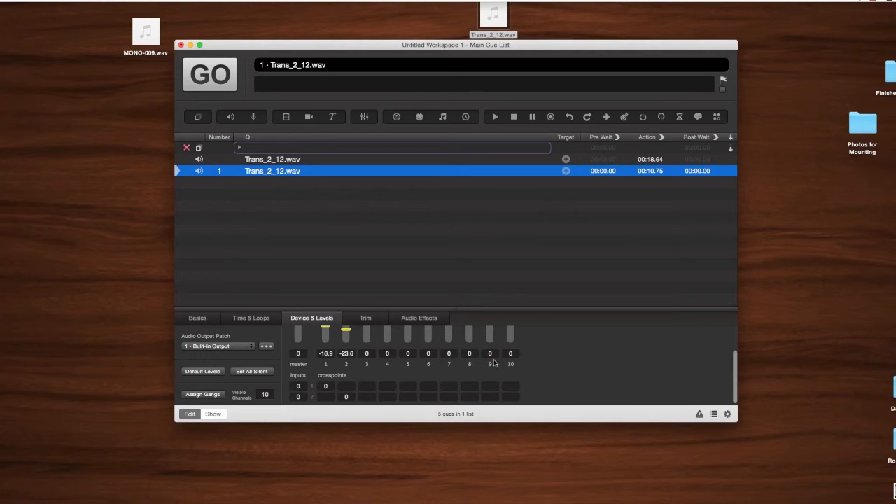
scroll(605, 371, "up", 3)
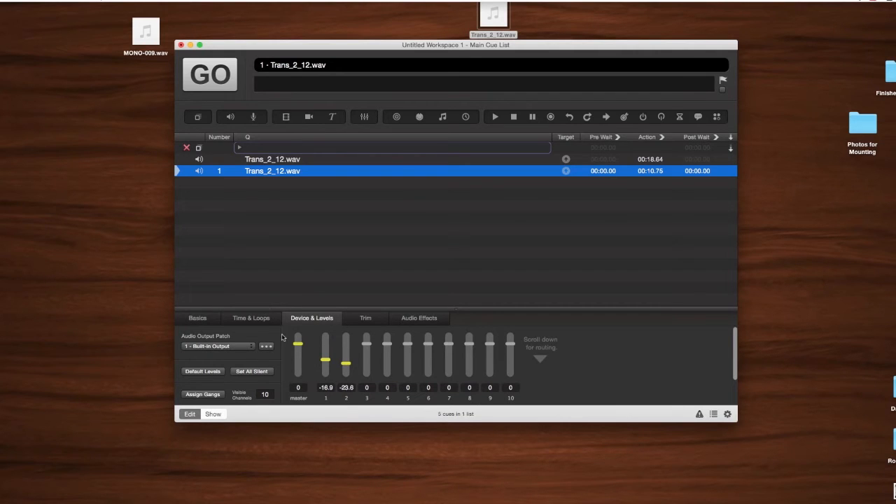
- Review cue 1's Trim levels, and show its Audio Effects settings
left_click(366, 318)
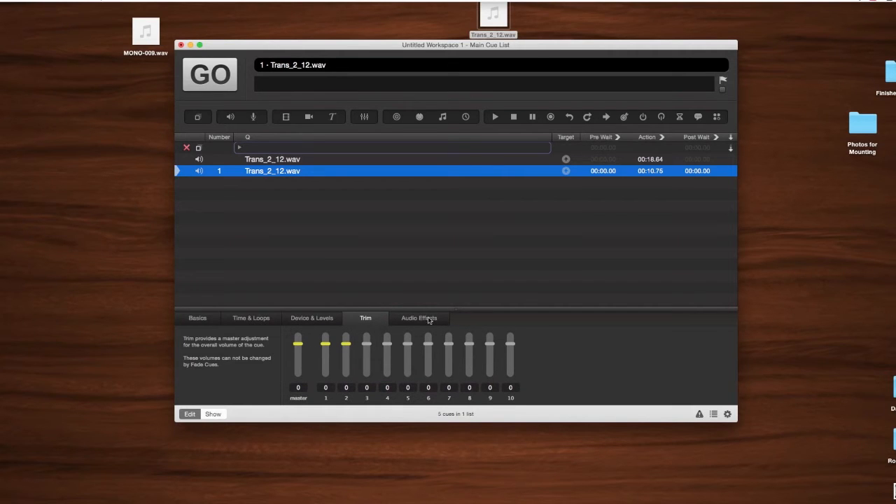
left_click(313, 319)
left_click(429, 319)
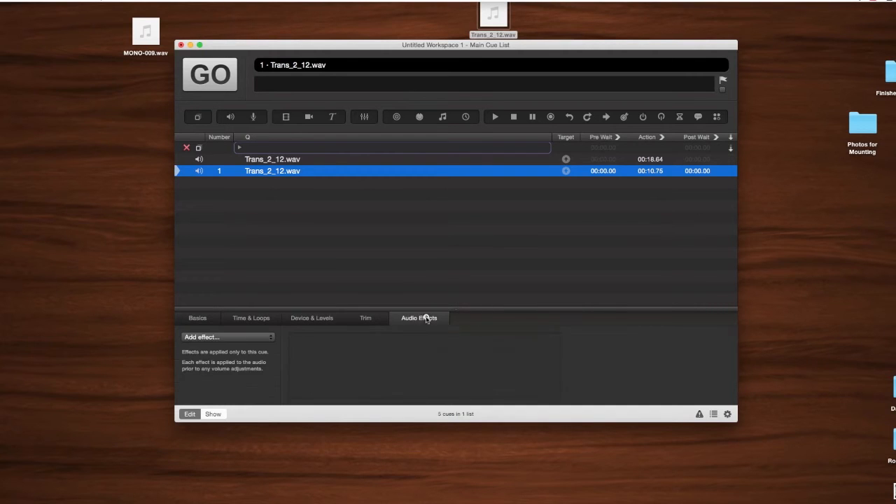
- Browse the available audio effects by manufacturer, and add Apple's AUMatrixReverb to cue 1
left_click(244, 338)
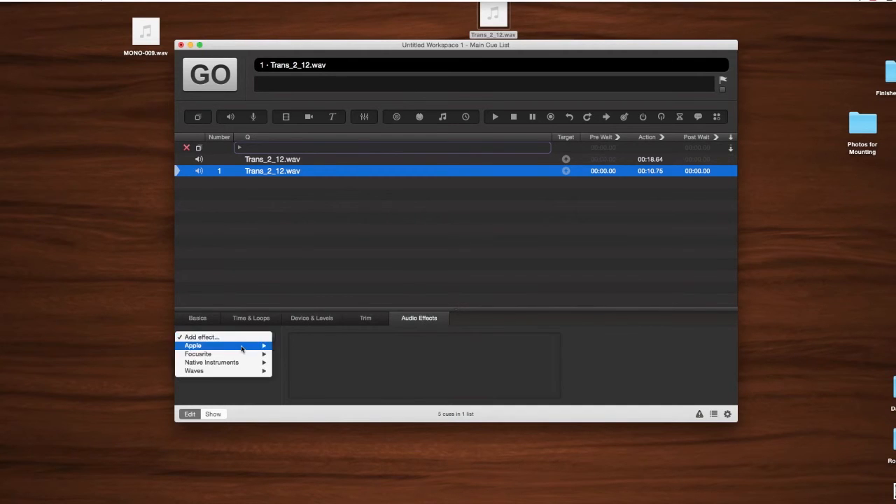
left_click(536, 335)
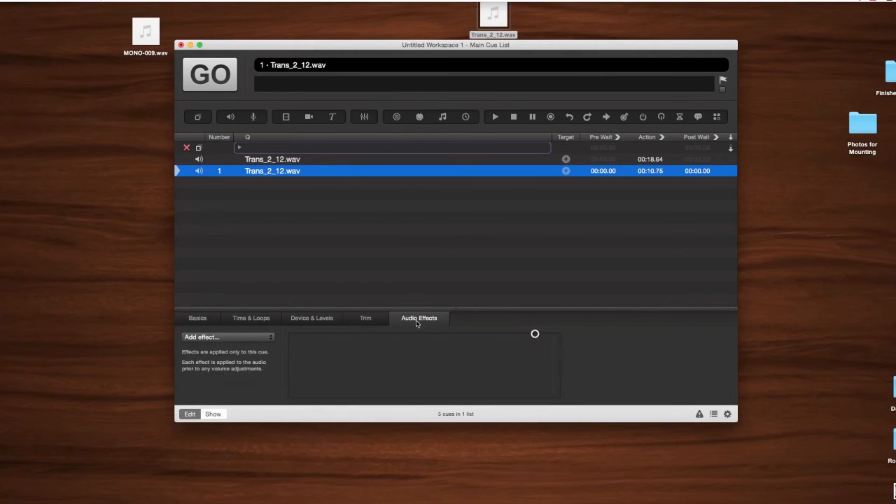
left_click(244, 341)
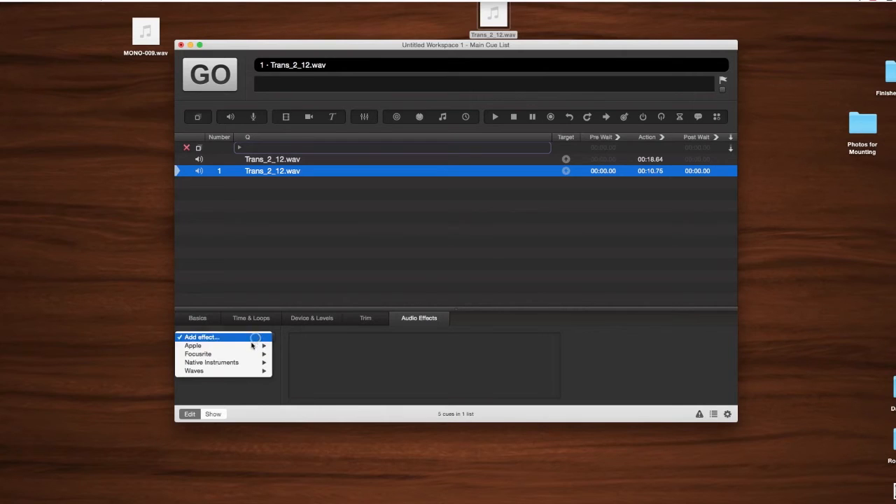
mouse_move(229, 372)
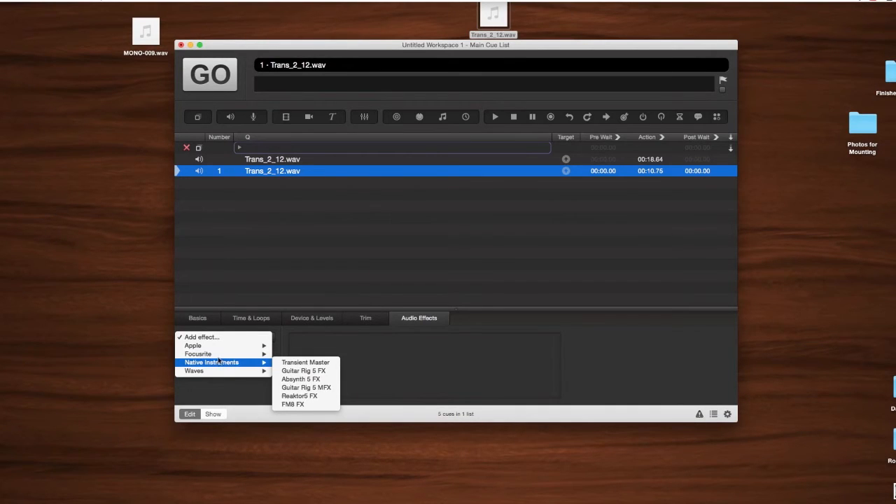
mouse_move(231, 347)
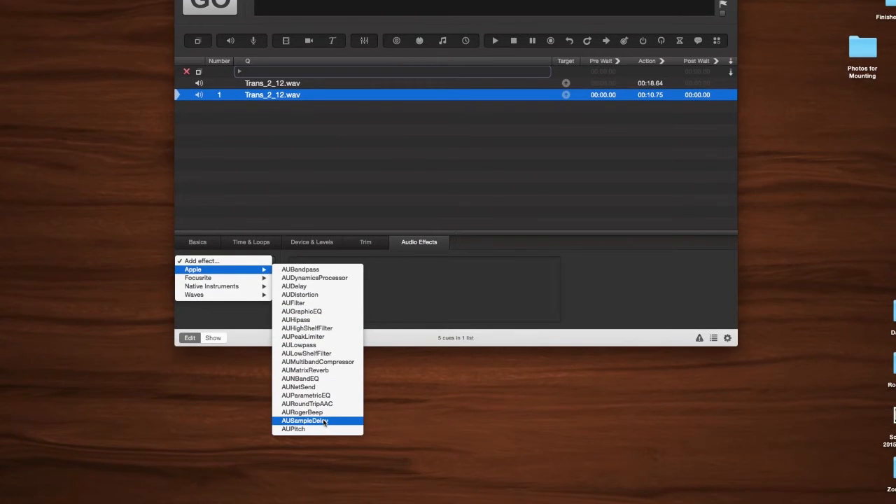
left_click(324, 371)
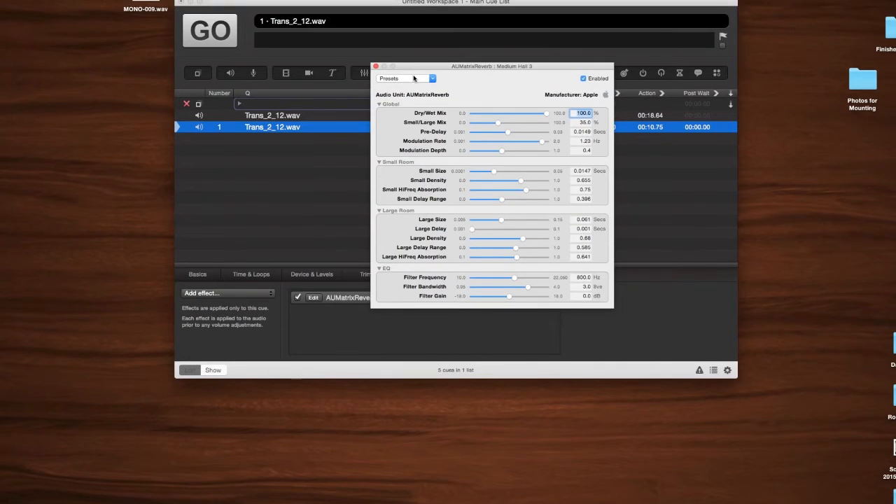
- Load the Medium Chamber factory preset in AUMatrixReverb, and reduce its Dry/Wet Mix
left_click(407, 46)
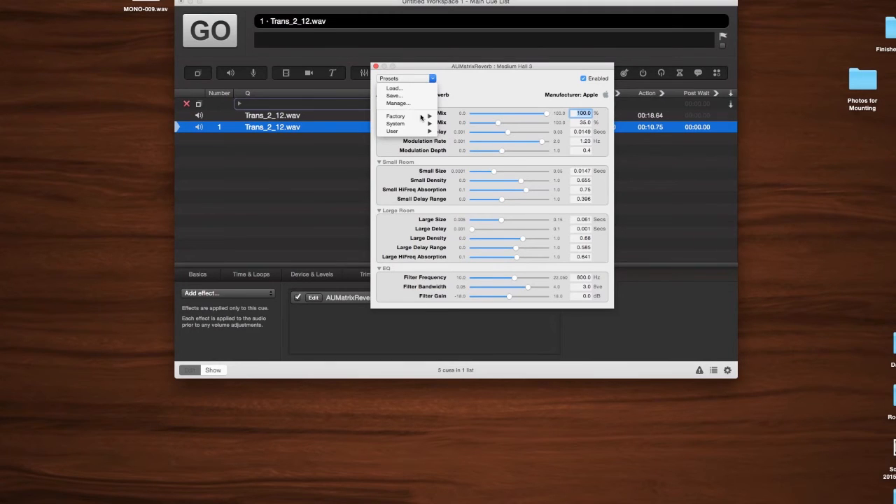
mouse_move(423, 117)
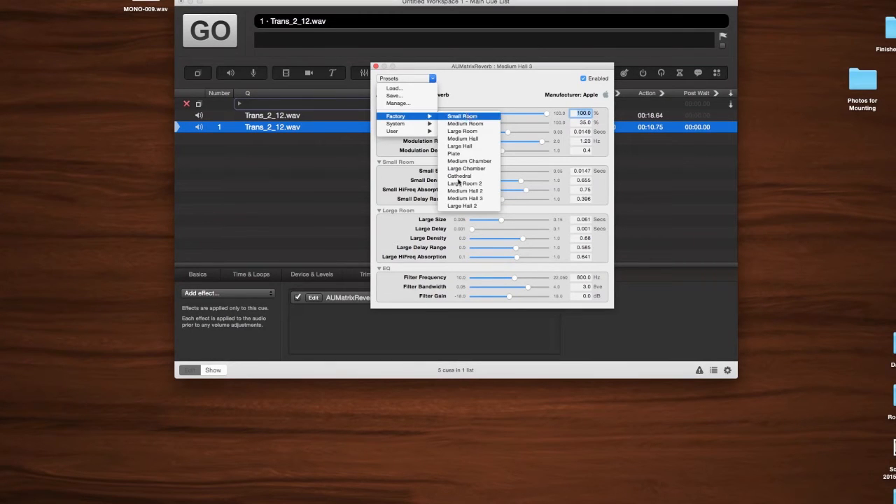
left_click(470, 163)
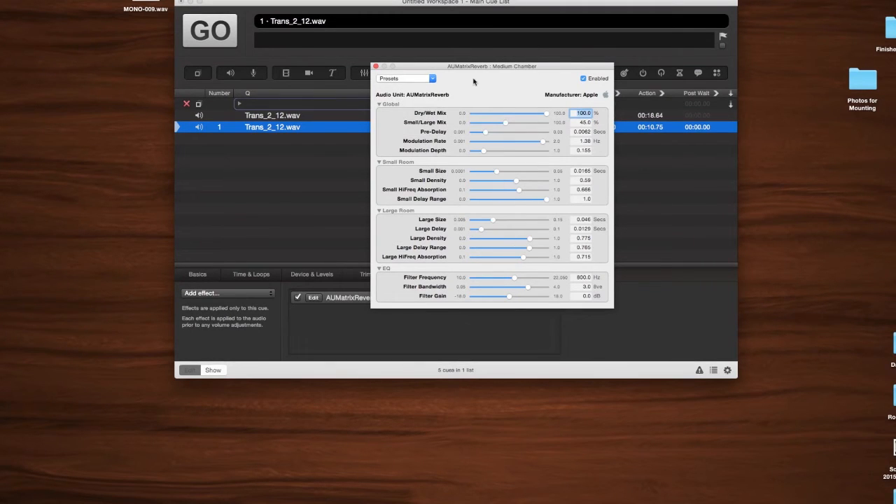
left_click_drag(546, 113, 527, 114)
left_click(375, 67)
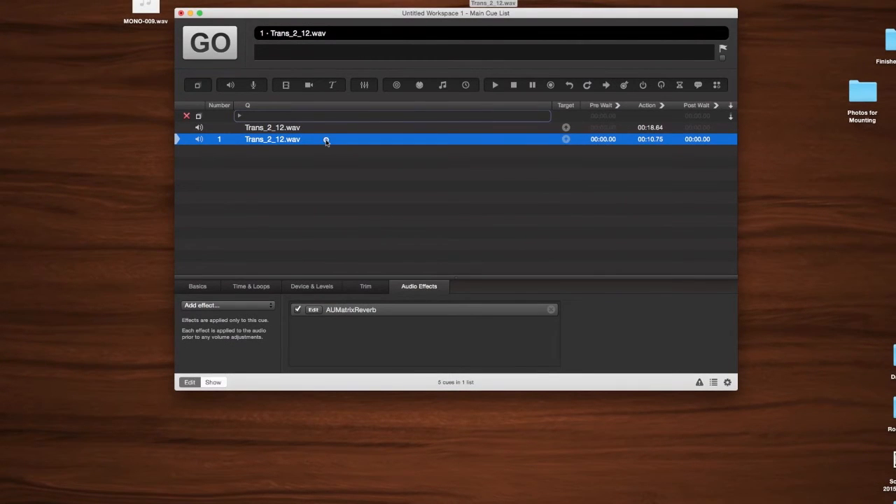
- Audition cue 1 with the reverb, and remove the AUMatrixReverb effect from it
key("space")
key("Escape")
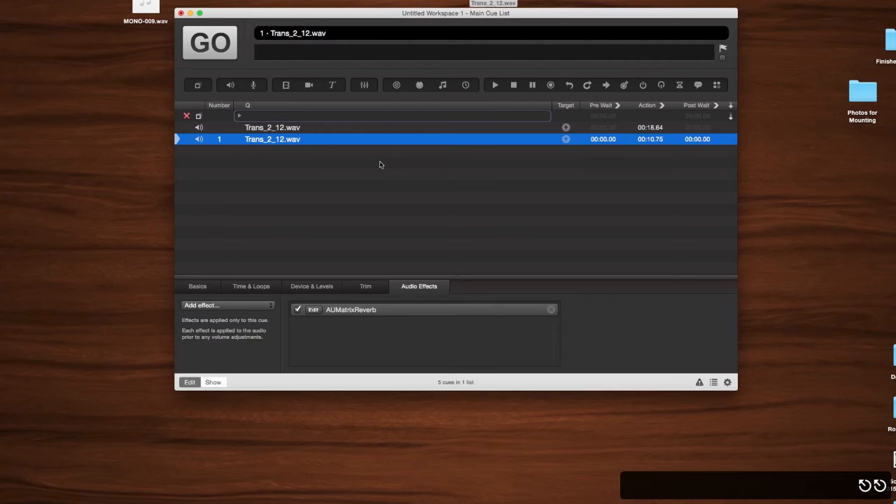
left_click(551, 310)
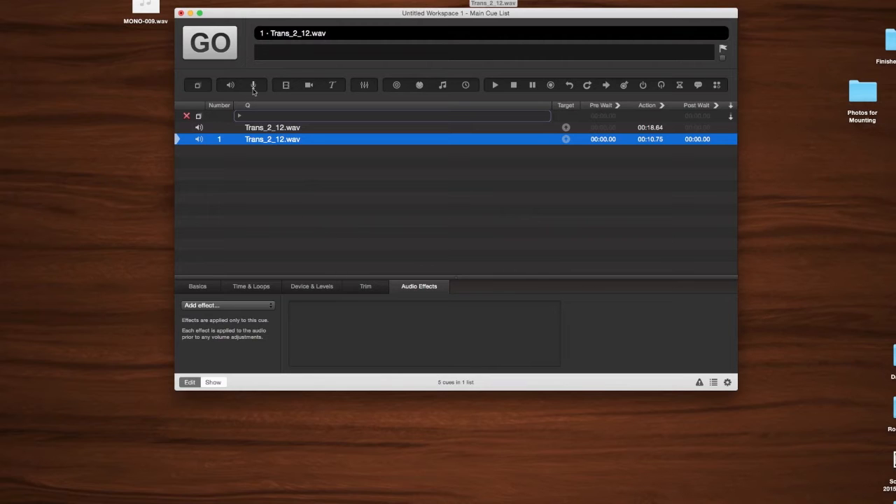
- Add a Mic cue below the last audio cue, and review its Device & Levels and Trim settings
left_click_drag(254, 85, 266, 192)
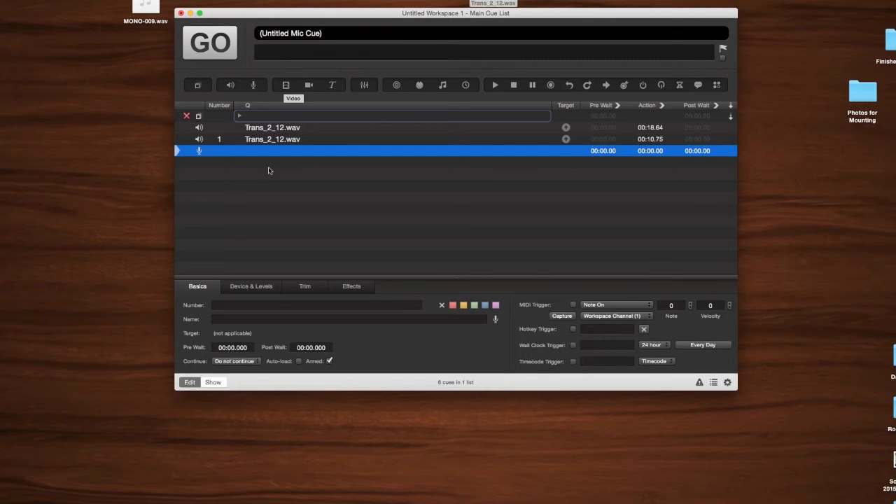
left_click(253, 287)
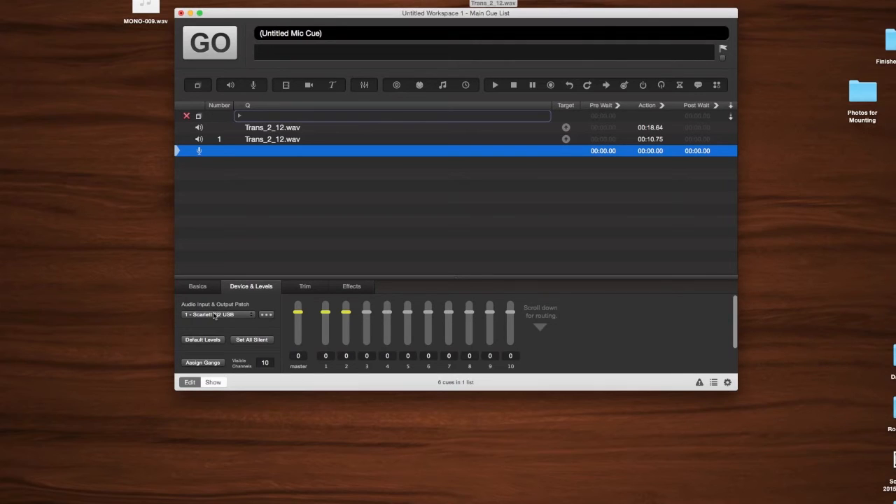
left_click(304, 289)
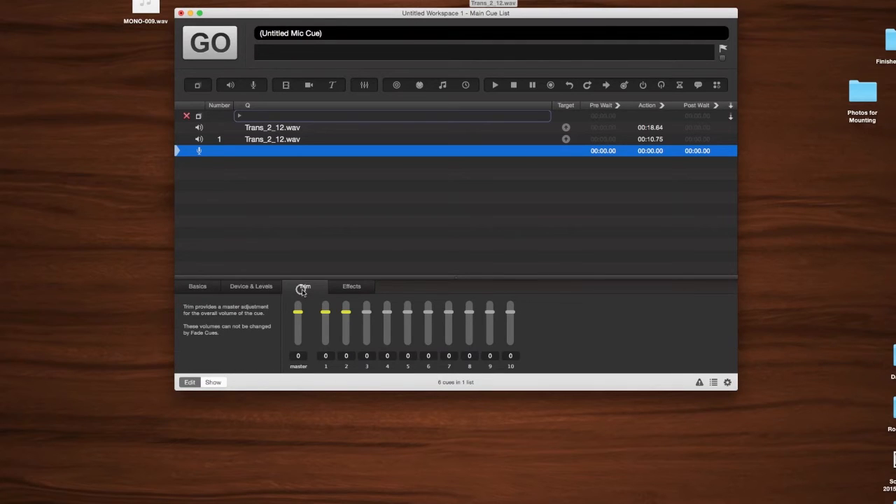
- Review the Mic cue's Effects and Basics settings, and add a Video cue below it
left_click(369, 288)
left_click(210, 286)
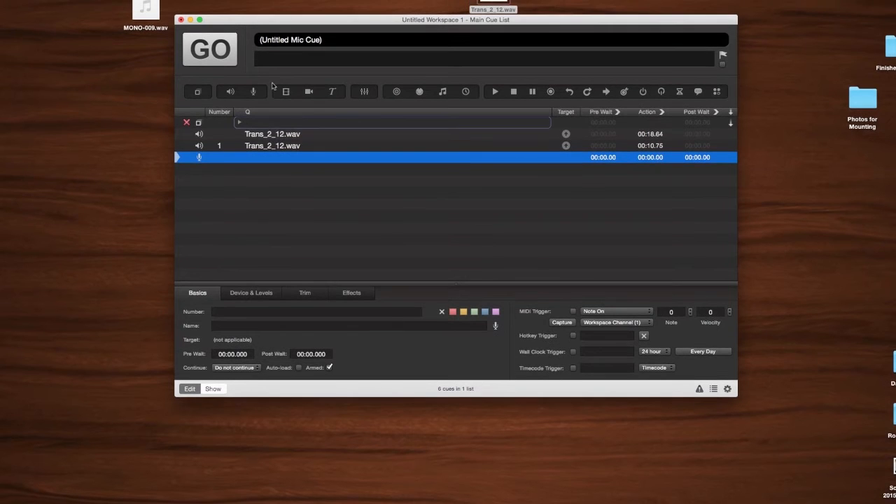
left_click_drag(285, 93, 268, 197)
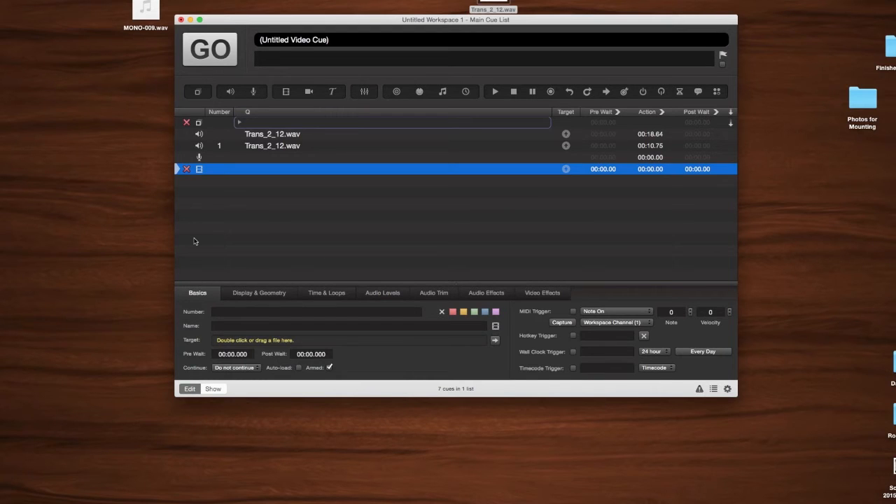
- Switch the Video cue's display mode to Custom Geometry, and set its scale to 3
left_click(273, 294)
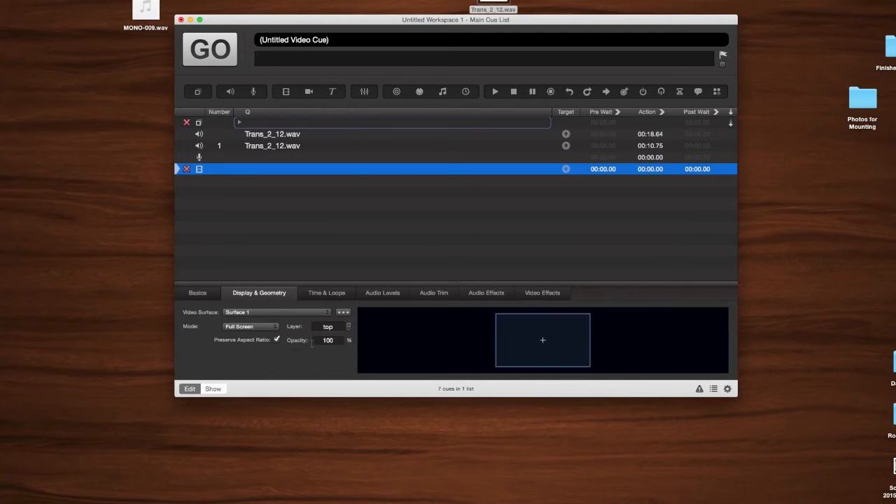
left_click(239, 326)
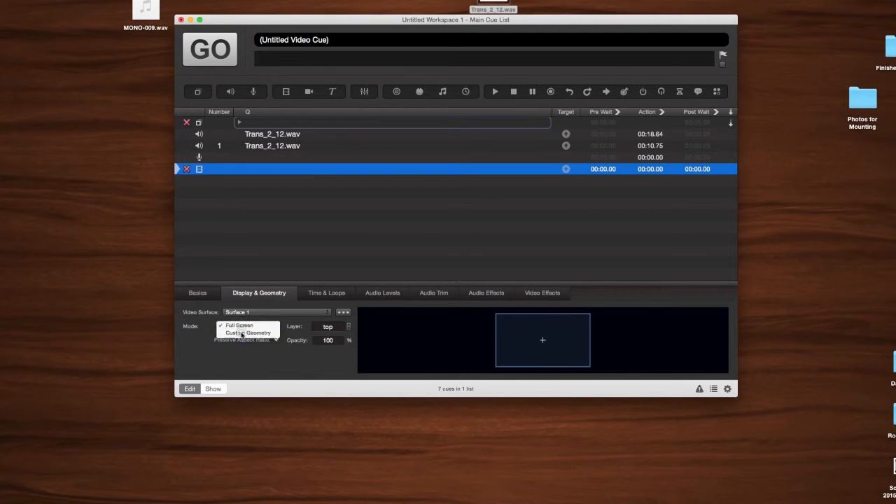
left_click(241, 333)
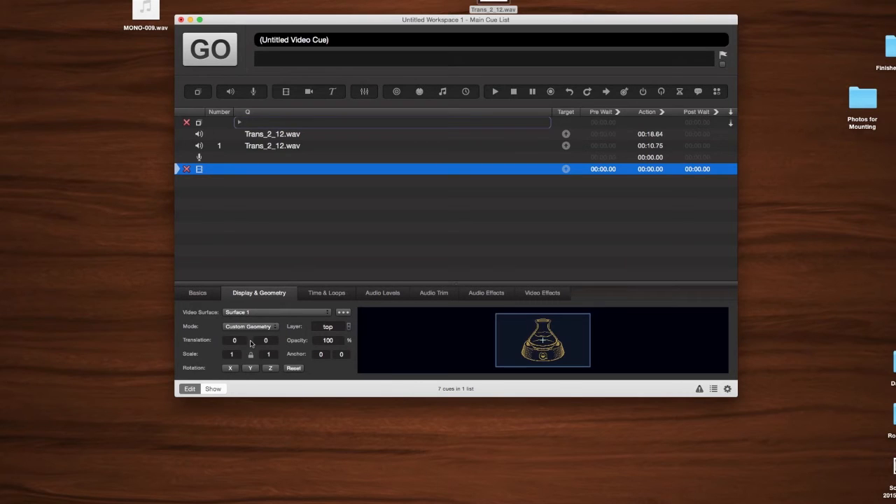
left_click(334, 341)
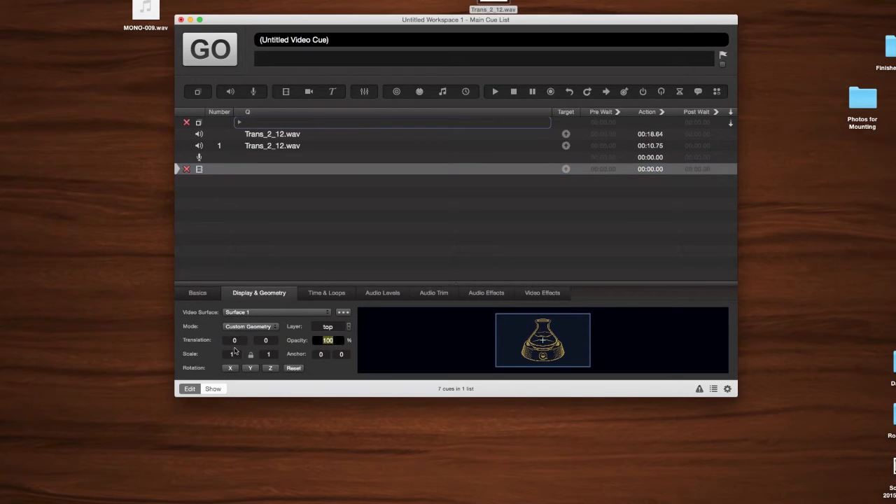
left_click(234, 354)
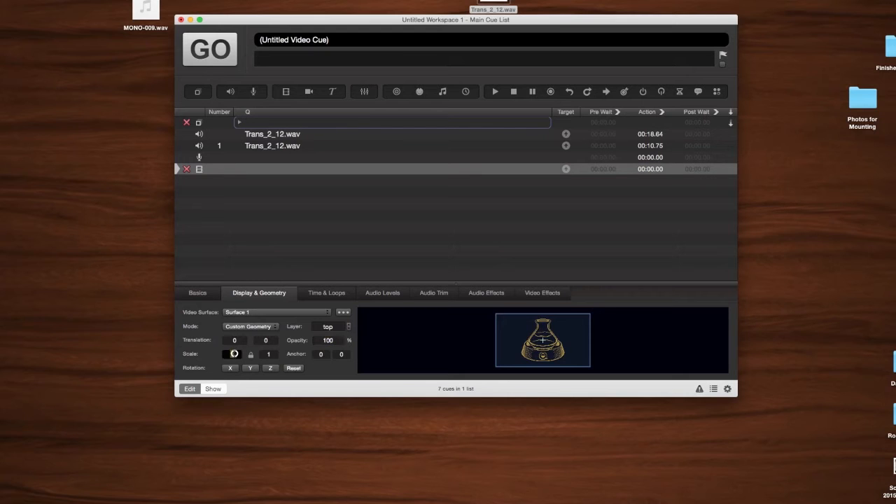
type("3")
key("Return")
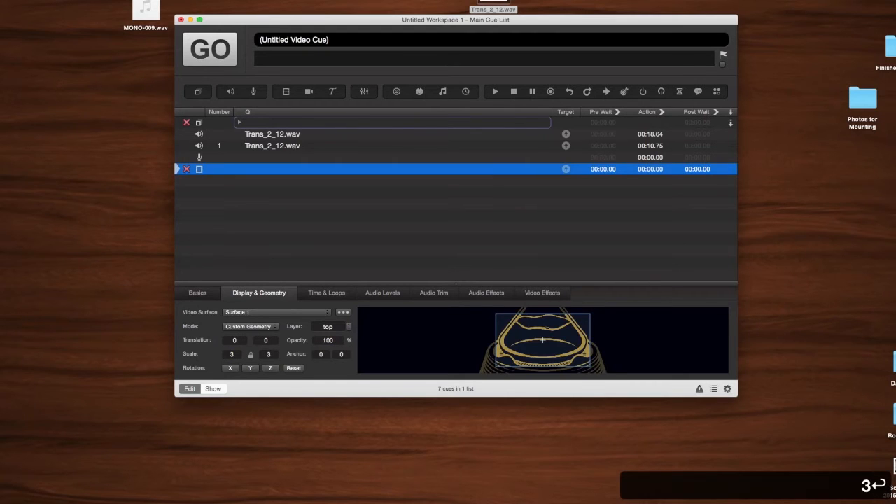
- Return the Video cue to Full Screen mode, and check its video surface and opacity settings
left_click(281, 313)
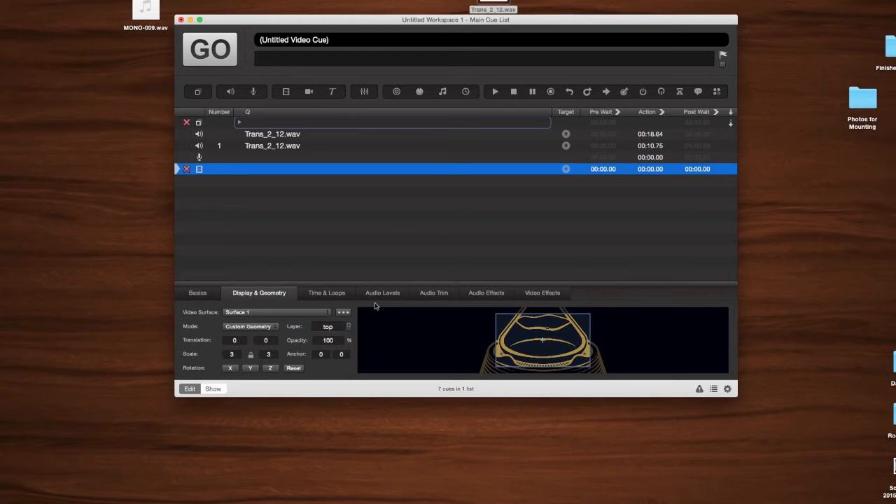
left_click(269, 327)
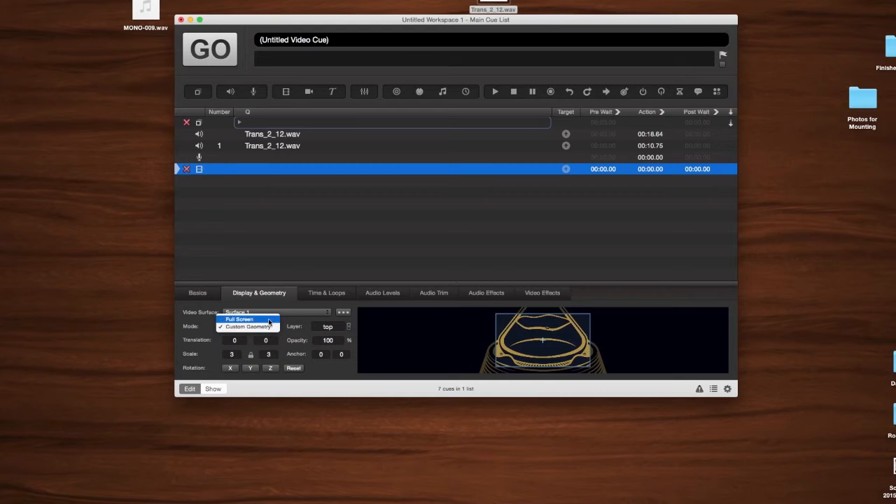
left_click(251, 316)
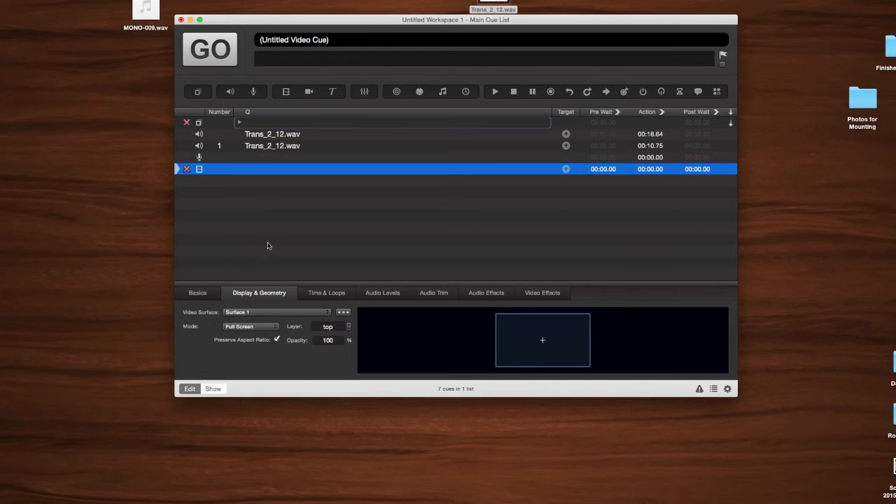
double_click(328, 340)
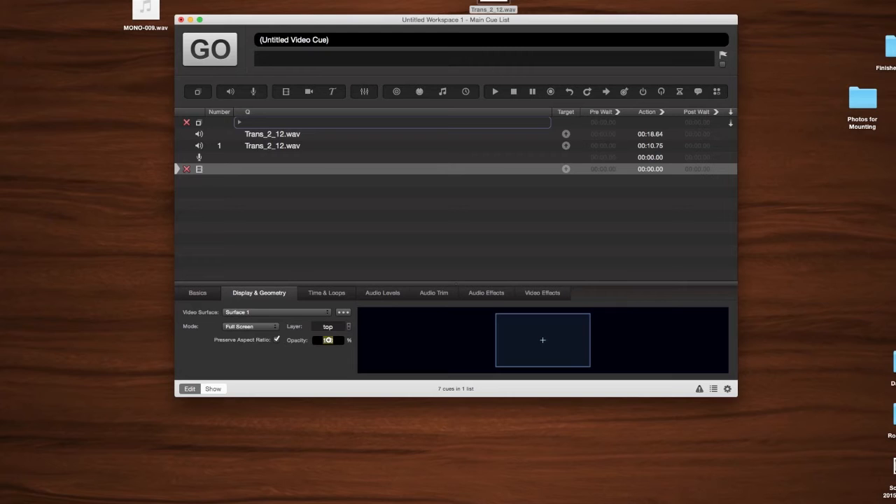
double_click(328, 341)
- Review the Video cue's Time & Loops, Audio Levels, Audio Trim and Audio Effects settings and the available video effects
left_click(326, 296)
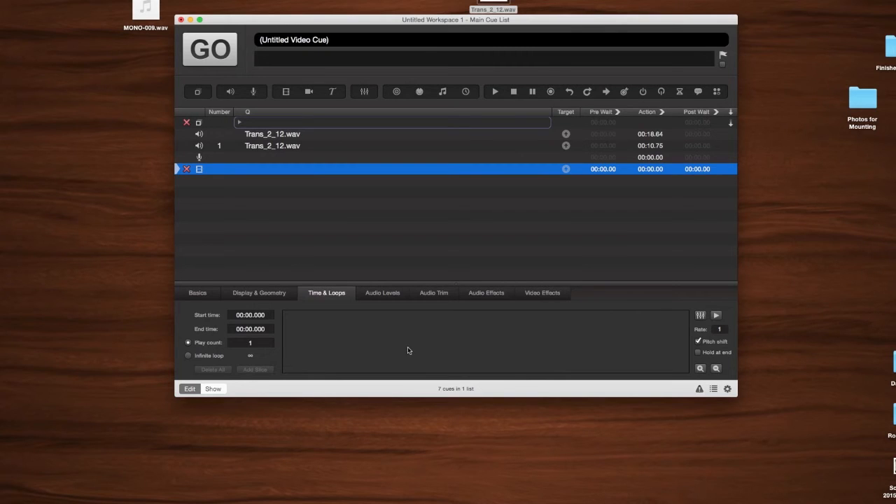
left_click(382, 297)
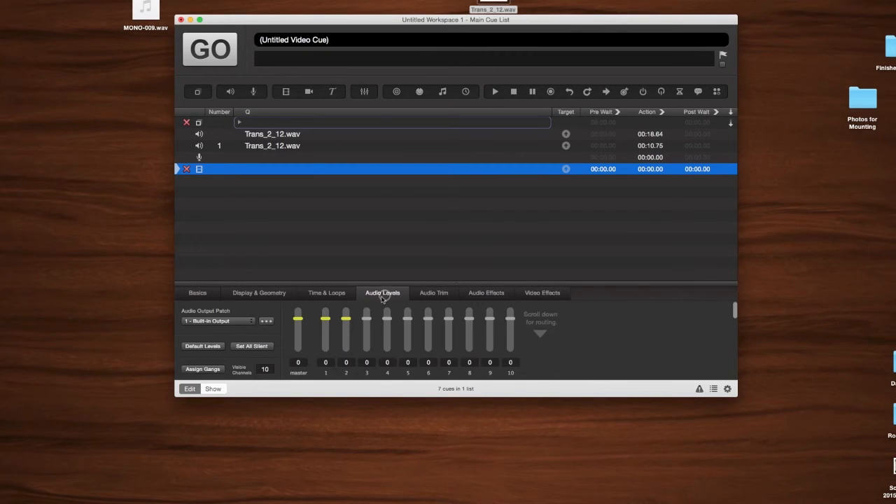
left_click(432, 294)
left_click(498, 294)
left_click(540, 294)
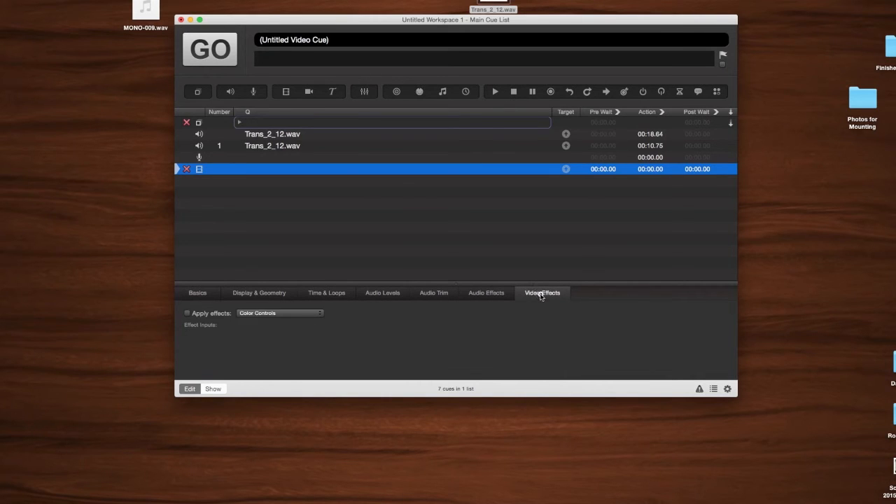
left_click(256, 313)
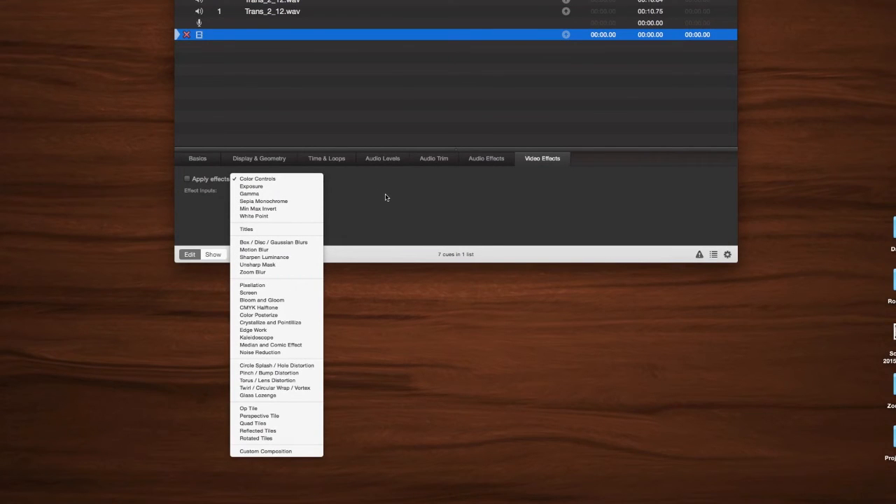
left_click(385, 197)
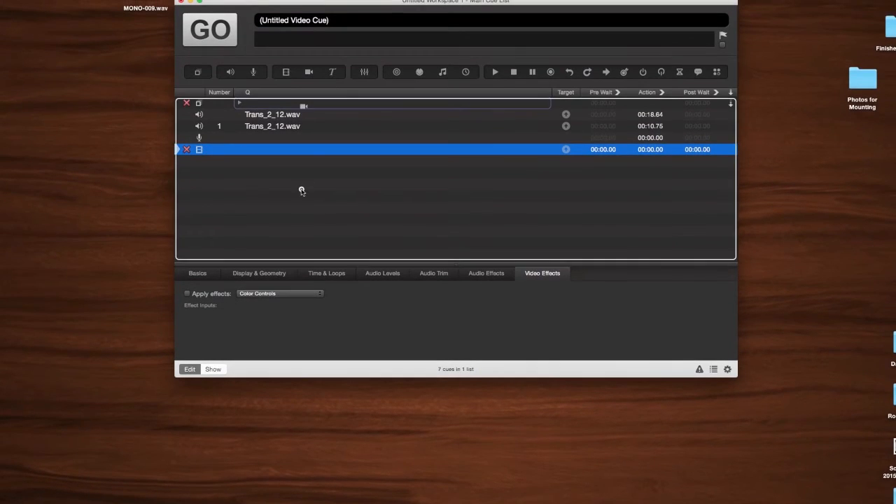
- Add a Camera cue below the Video cue, and review its Display & Geometry and Video Effects settings
key("super+4")
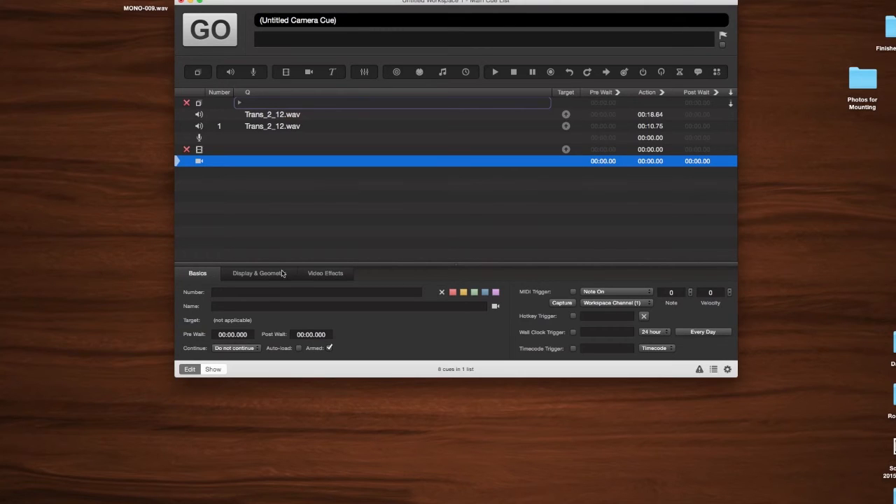
left_click(250, 274)
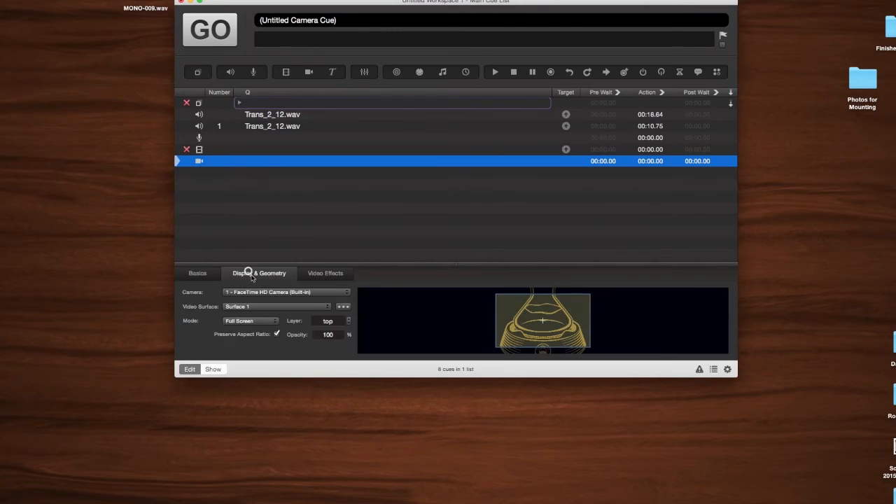
left_click(315, 277)
left_click(268, 279)
left_click(198, 272)
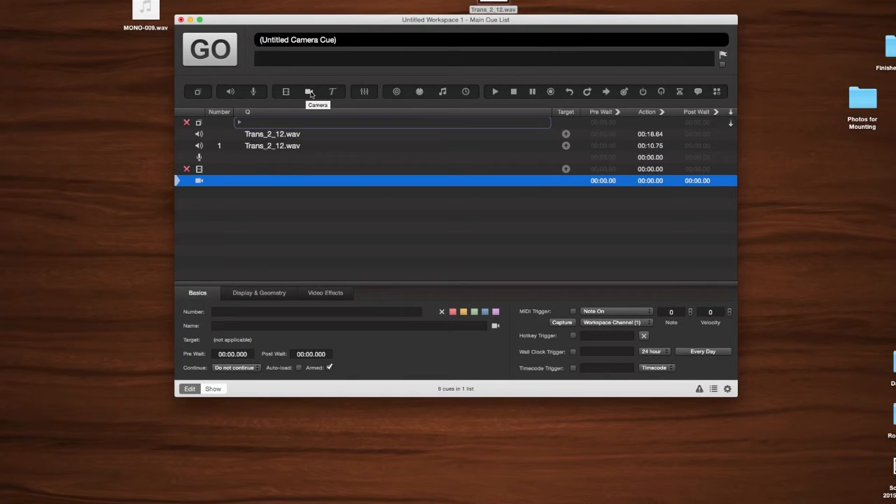
- Add a Titles cue below the Camera cue, and replace its text with "I Made a Title"
left_click_drag(332, 93, 266, 210)
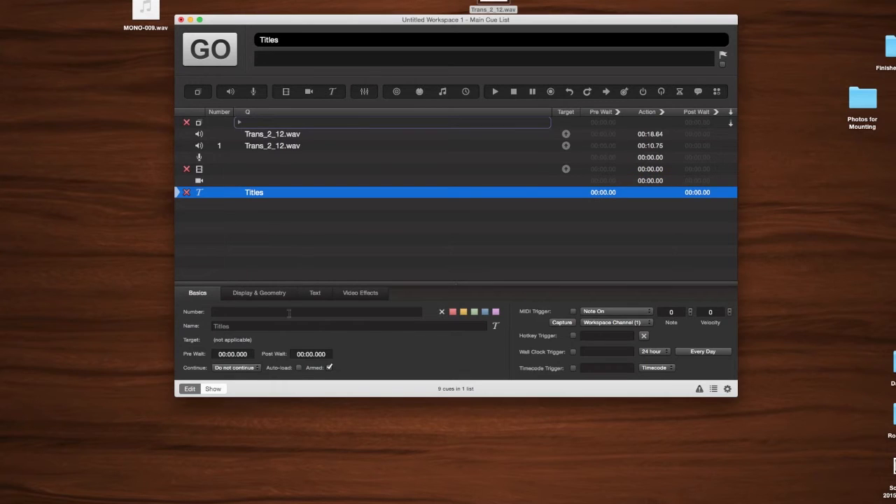
left_click(258, 295)
left_click(312, 295)
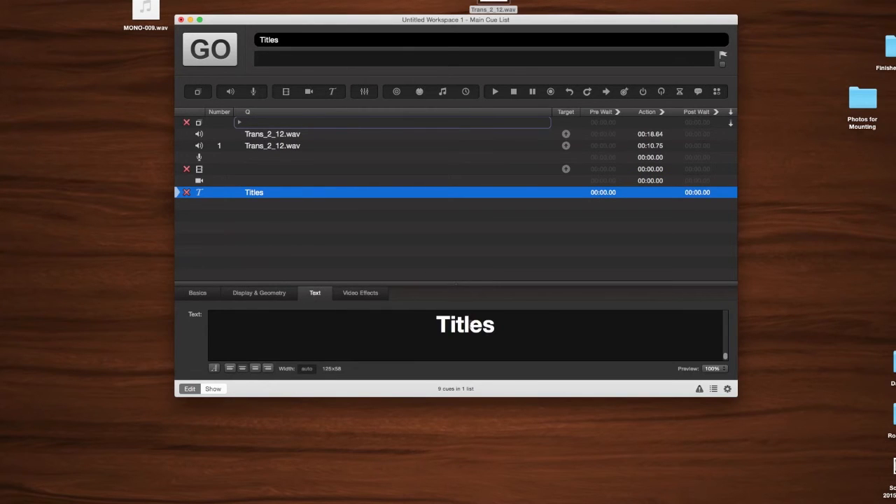
left_click_drag(497, 321, 388, 323)
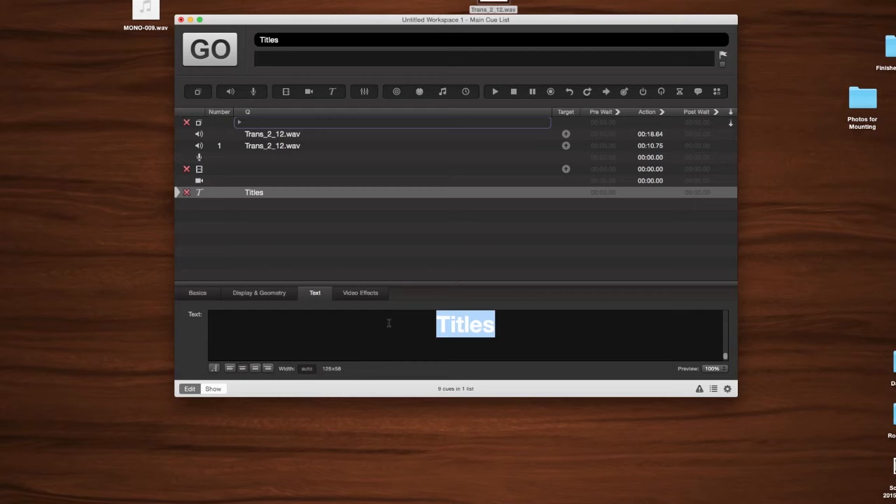
key("BackSpace")
type("I Made ")
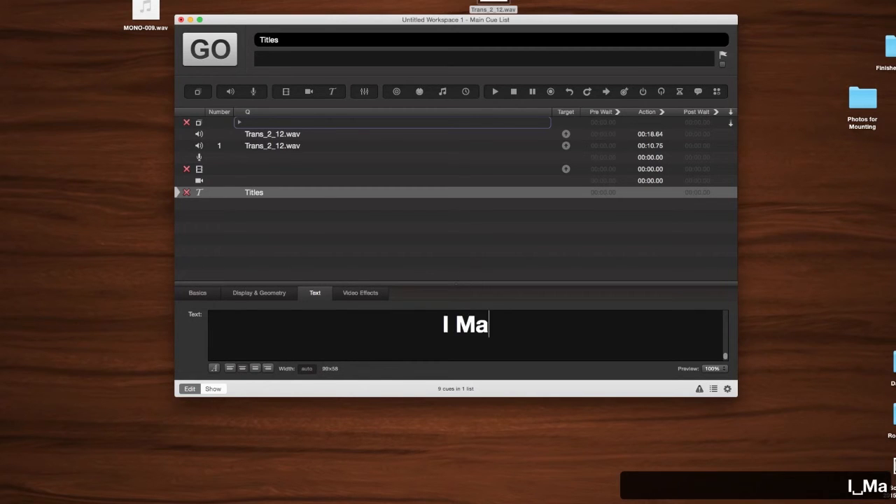
type("a Title")
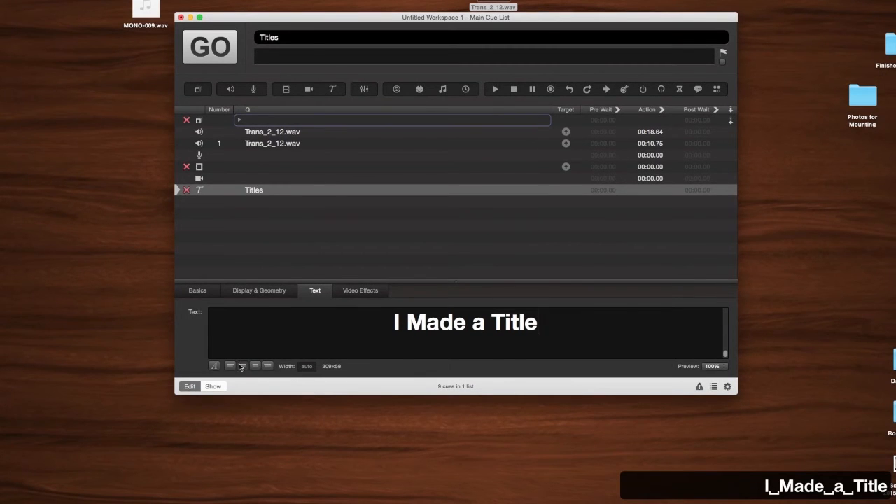
- Review the title cue's Video Effects and its video surface and display mode options
left_click(359, 292)
left_click(285, 292)
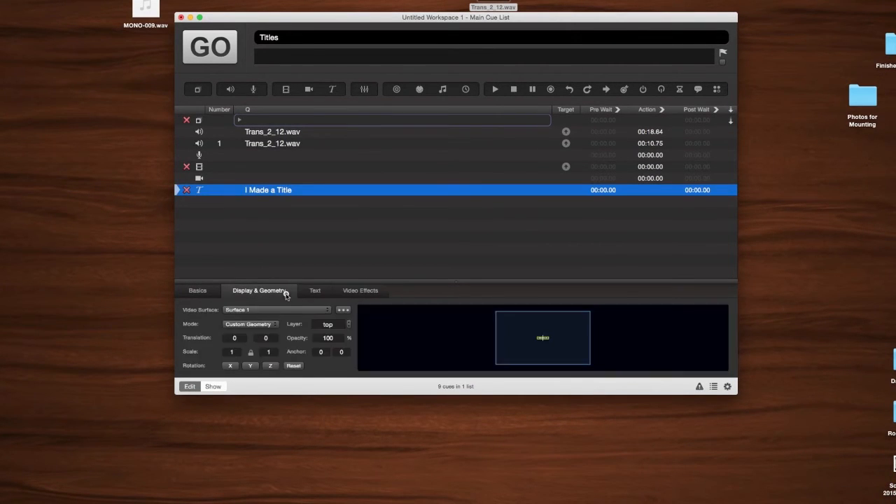
left_click(244, 312)
left_click(186, 317)
left_click(250, 324)
left_click(206, 319)
left_click(240, 325)
- Move the title's anchor to 44.2, -9.4, and enlarge its scale to 5.307
left_click(541, 340)
left_click_drag(543, 343, 544, 342)
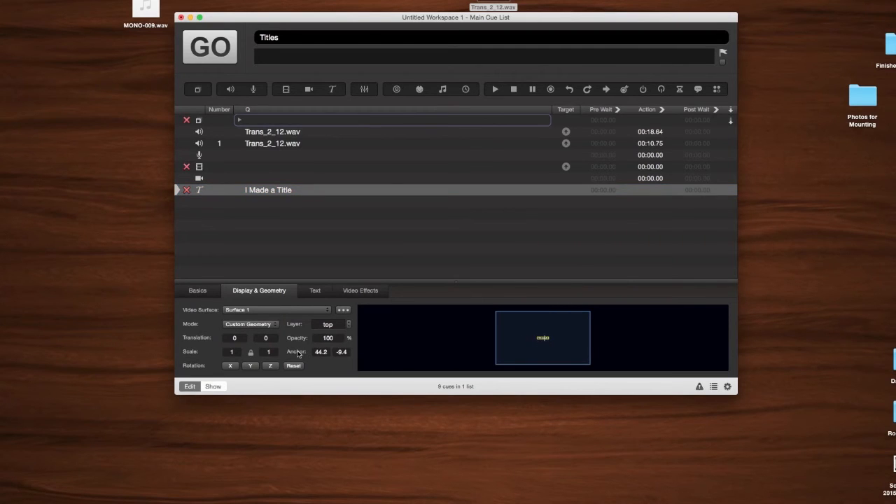
left_click_drag(232, 352, 231, 352)
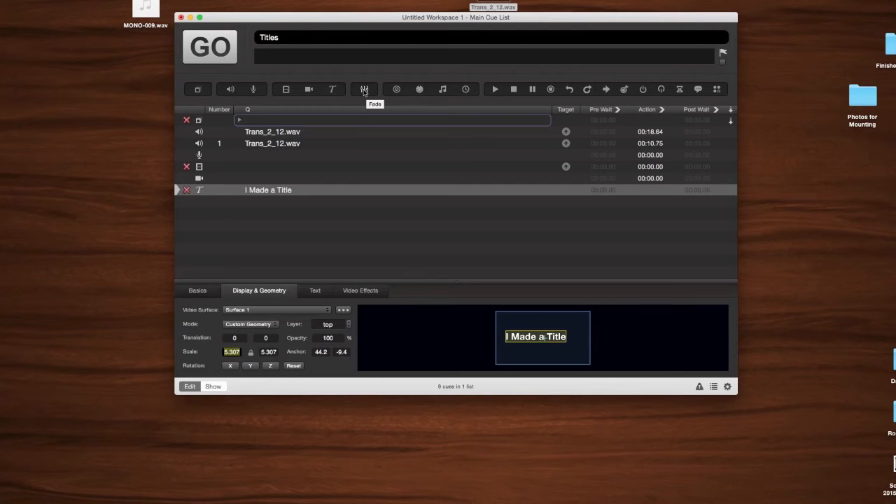
- Add a Fade cue targeting audio cue 1, and place it directly below that cue
left_click_drag(365, 90, 290, 217)
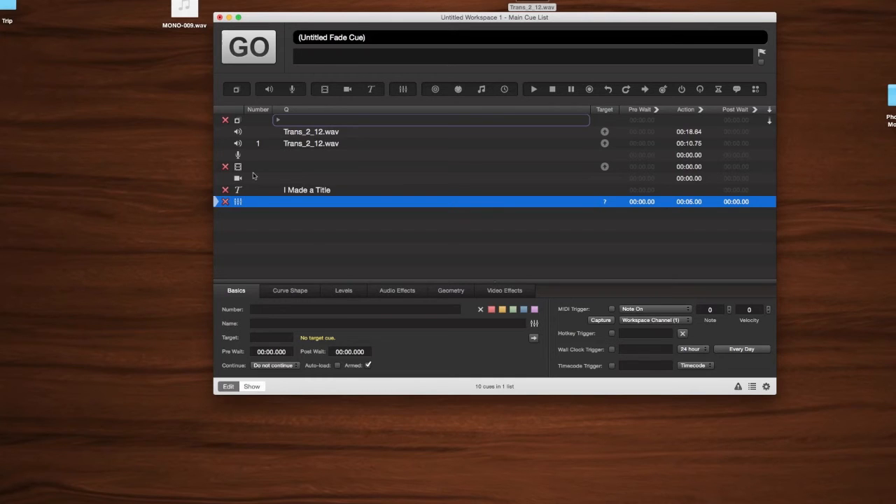
left_click_drag(256, 203, 296, 145)
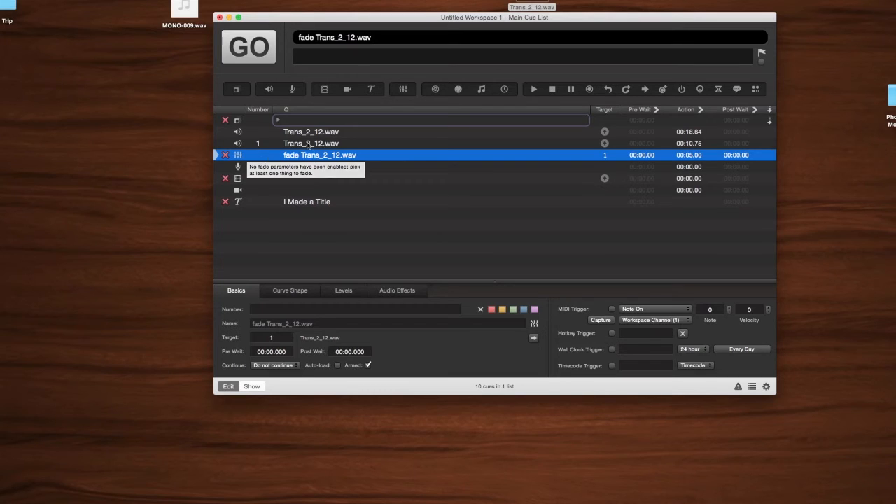
left_click_drag(308, 150, 306, 155)
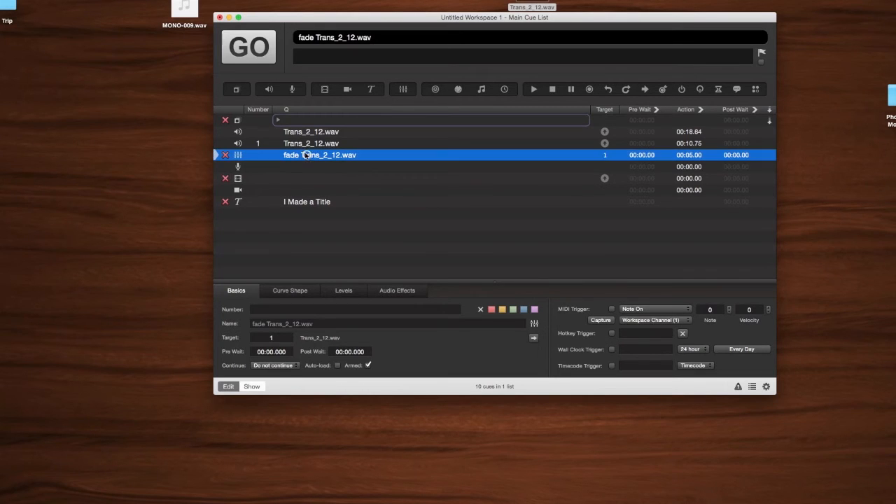
- Try a master level fade to -INF, clear it again, and set the fade to stop its target when done
left_click(343, 291)
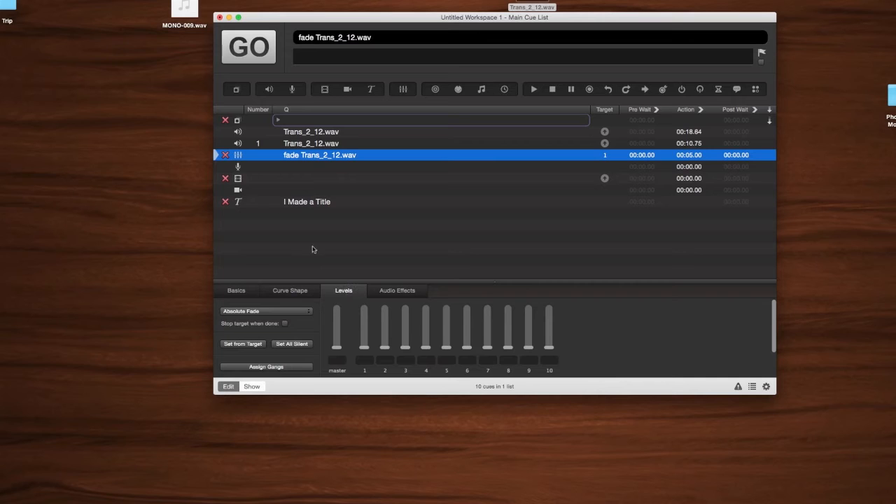
left_click(338, 346)
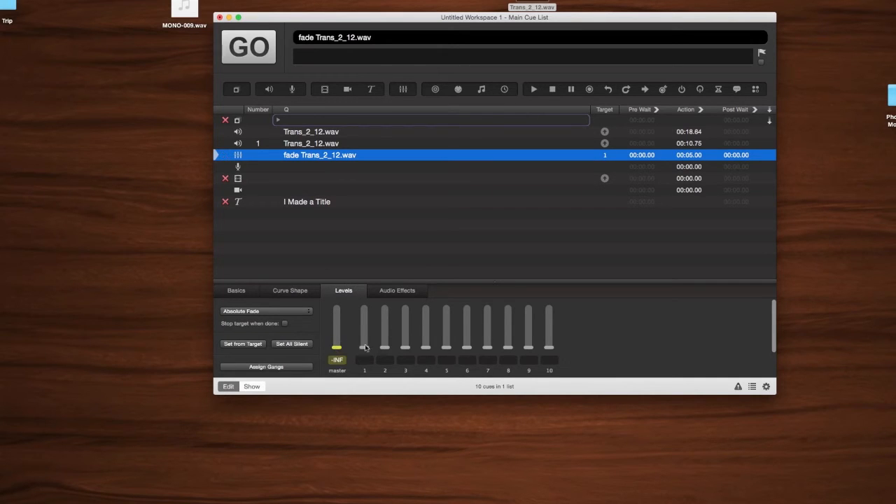
left_click(338, 349)
left_click(285, 324)
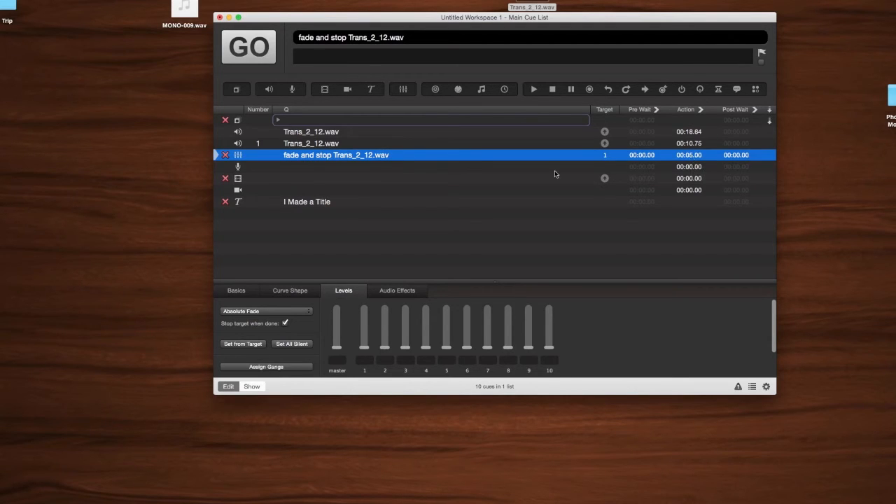
- Set the master level of the fade cue targeting audio cue 1 to -INF
left_click(329, 144)
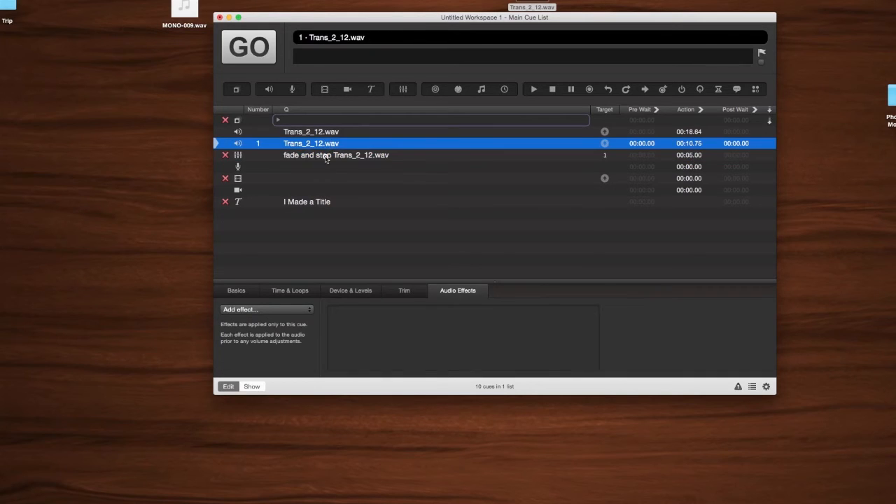
left_click(325, 157)
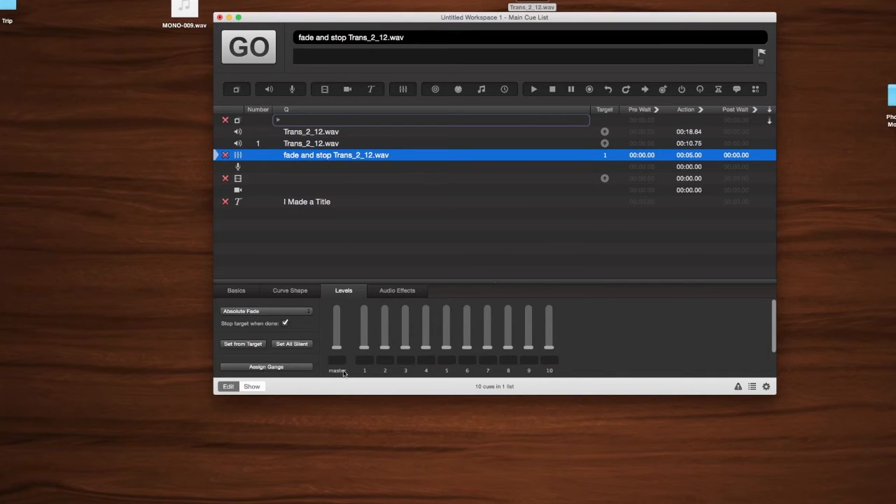
left_click(337, 347)
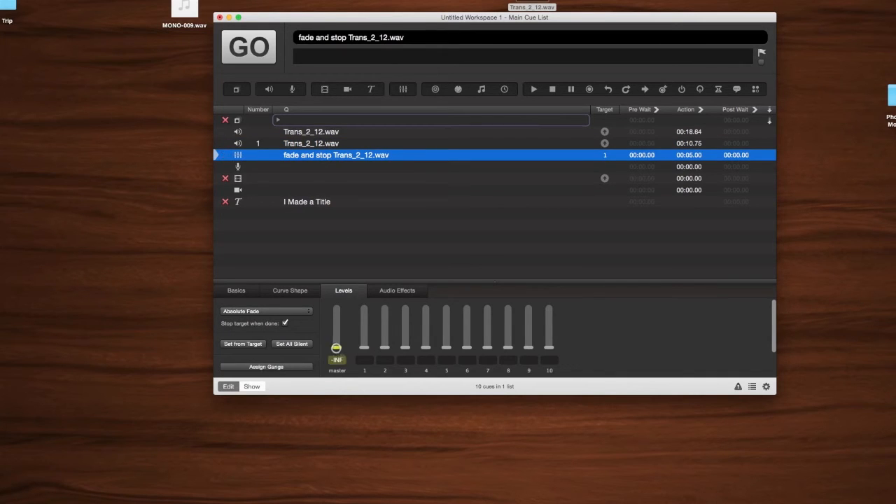
- Run audio cue 1 and trigger its fade-and-stop cue during playback to test the fade
left_click(310, 145)
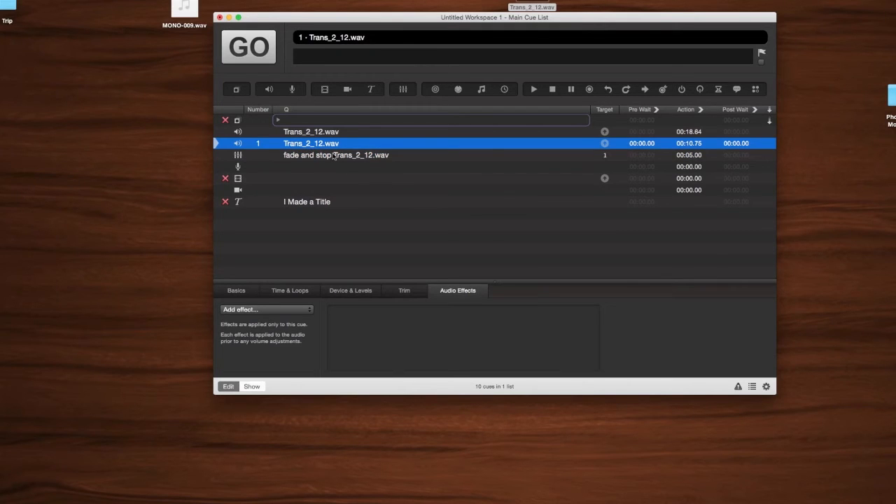
key("space")
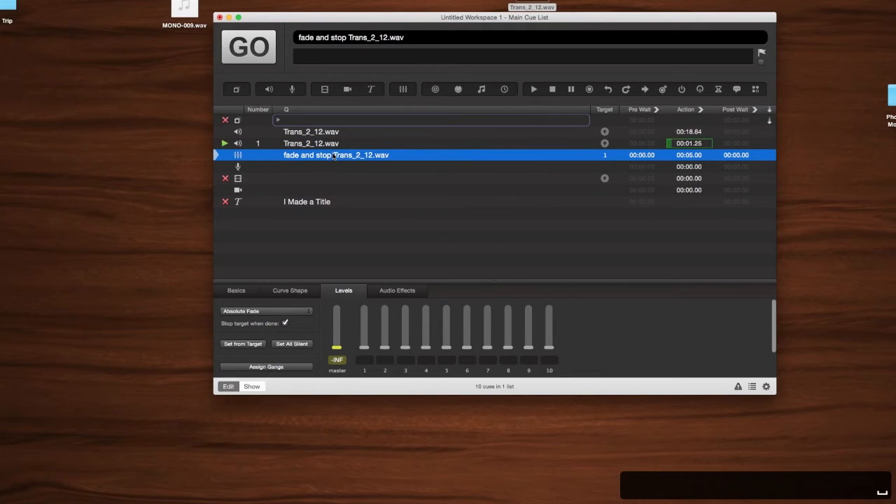
key("space")
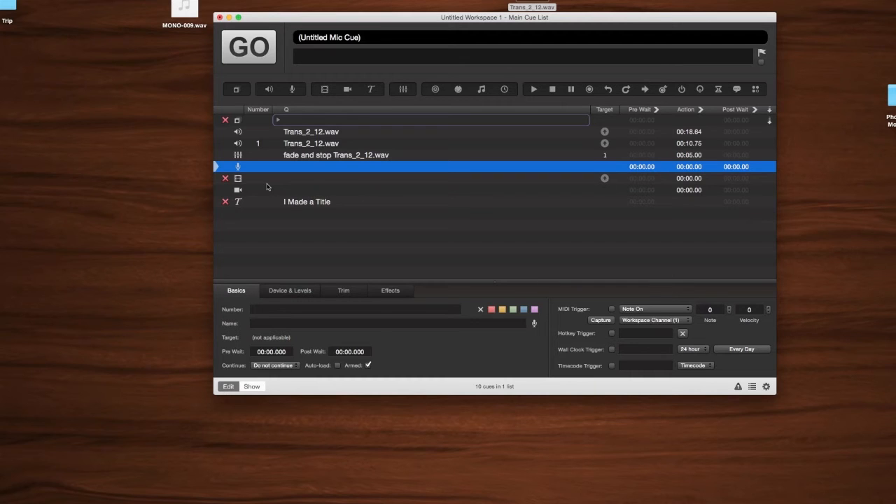
- Add an OSC cue and a MIDI cue at the end of the cue list, below the title cue
left_click(310, 260)
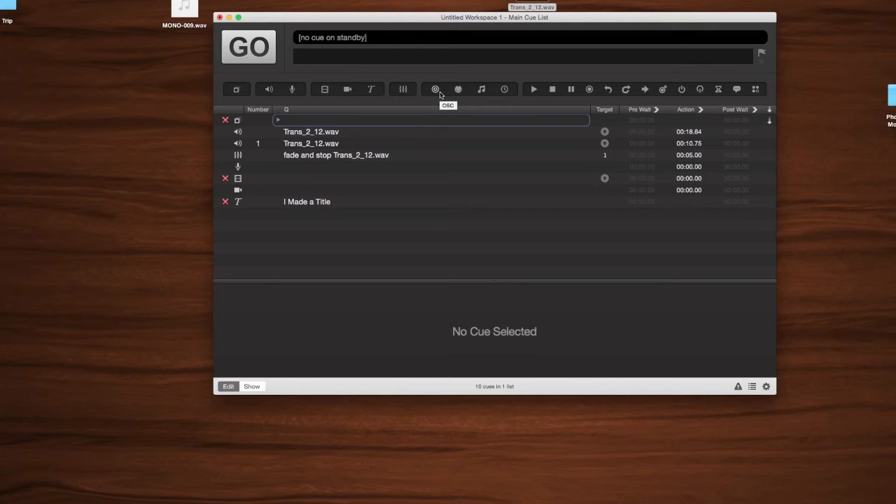
left_click_drag(440, 95, 351, 235)
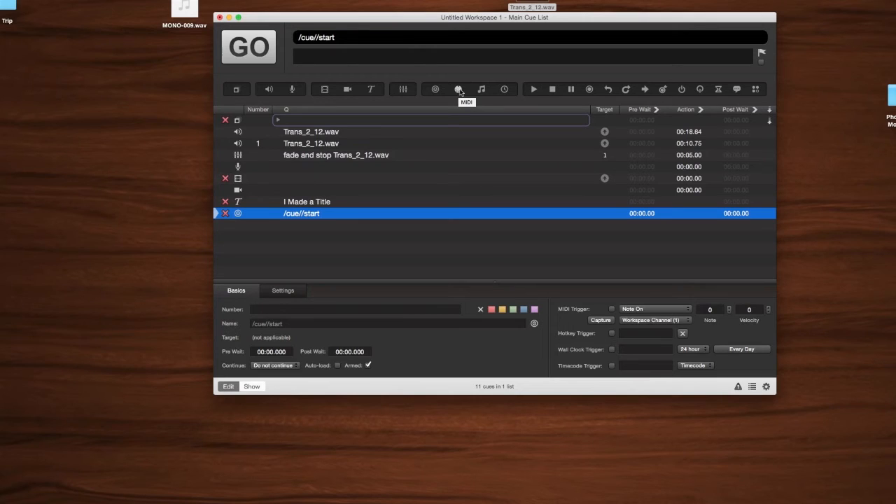
left_click_drag(459, 91, 343, 244)
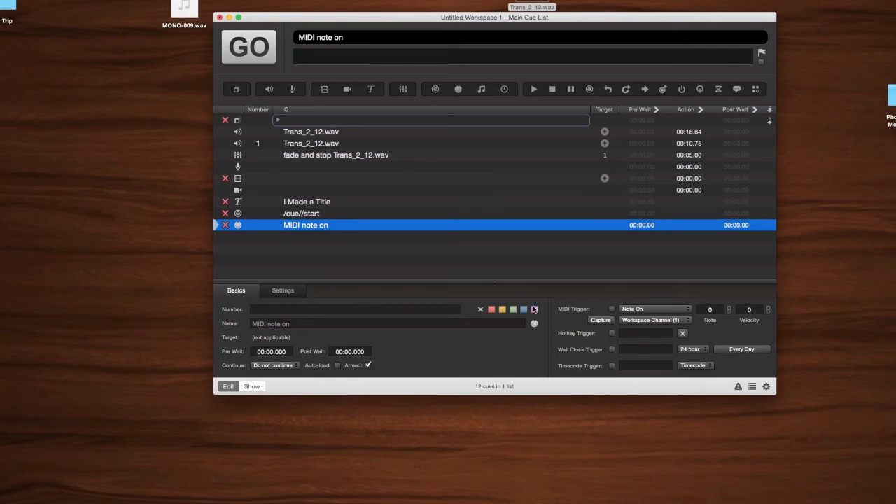
- Review the MIDI cue's destination and message type options in its settings
left_click(282, 291)
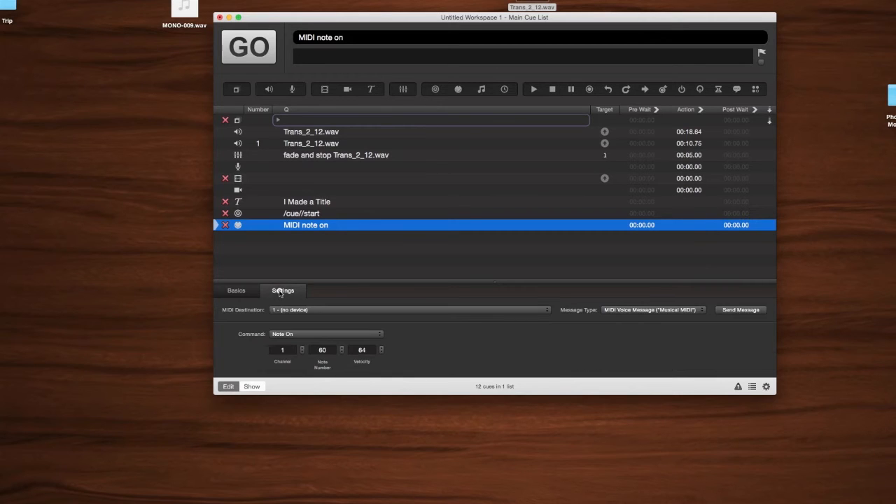
left_click(369, 311)
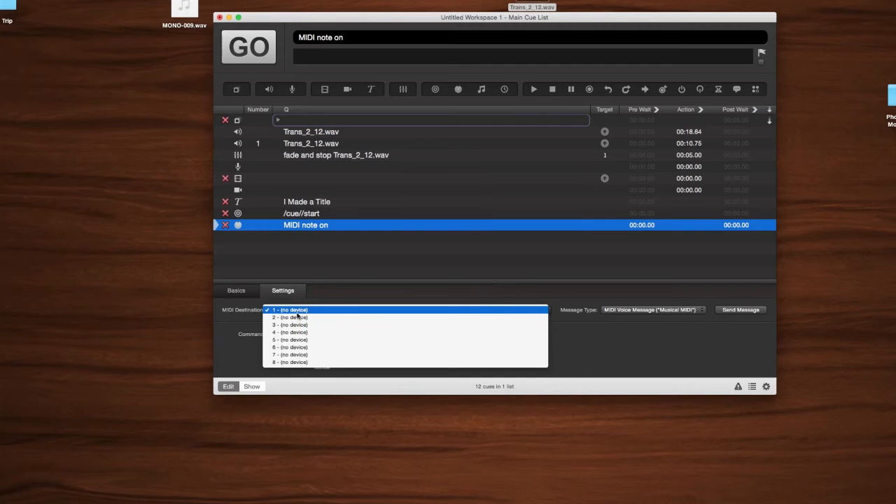
left_click(244, 313)
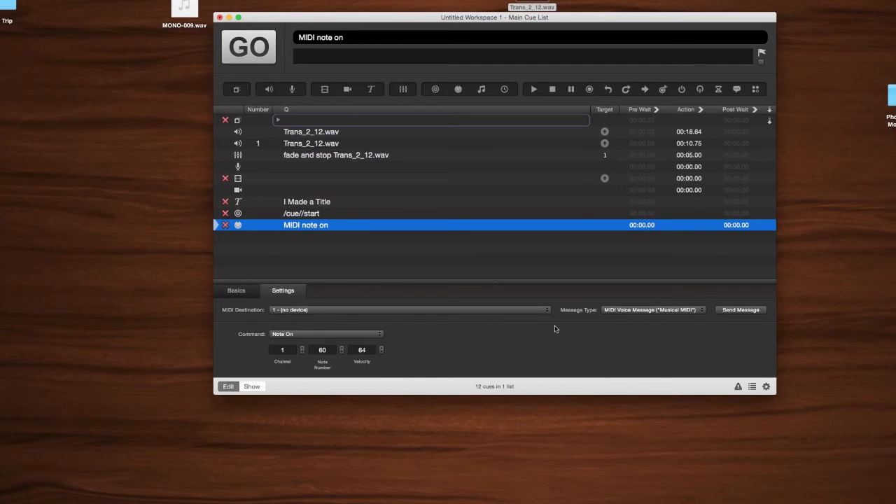
left_click(610, 312)
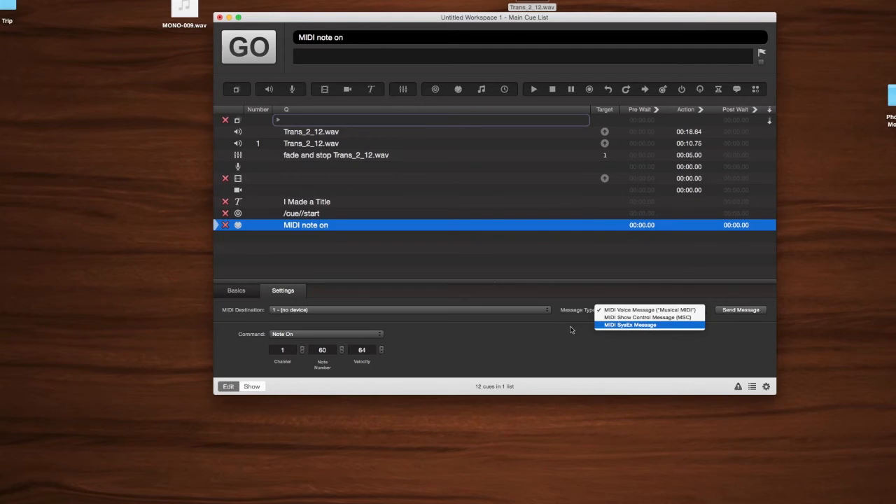
left_click(546, 341)
- Try Program Change as the MIDI cue's command, set it to Control Change, and return to the cue's basic settings
left_click(364, 334)
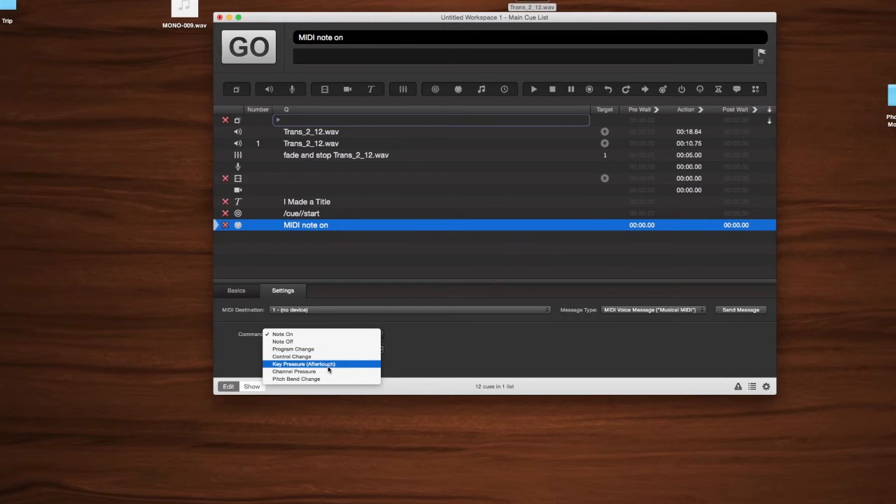
left_click(291, 351)
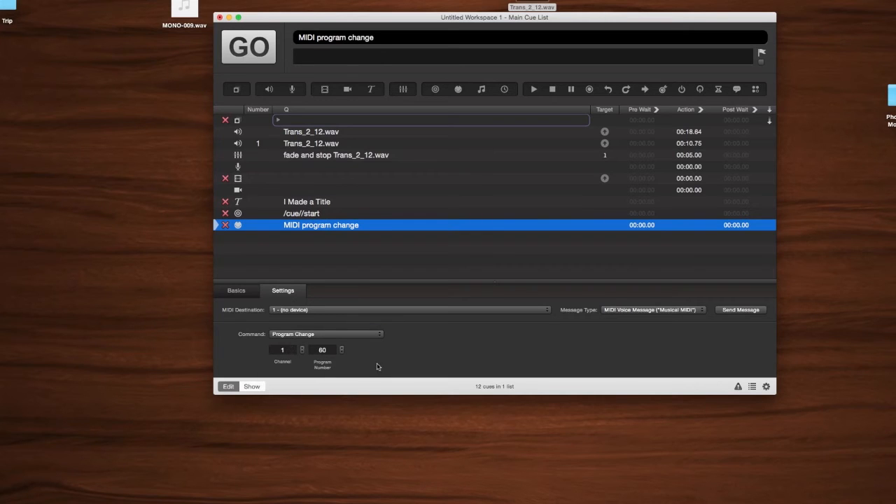
left_click(319, 335)
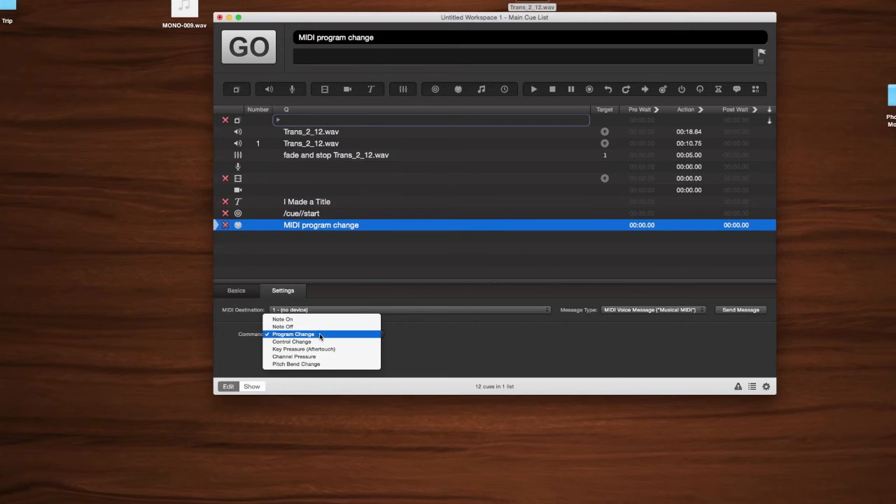
left_click(319, 337)
left_click(356, 336)
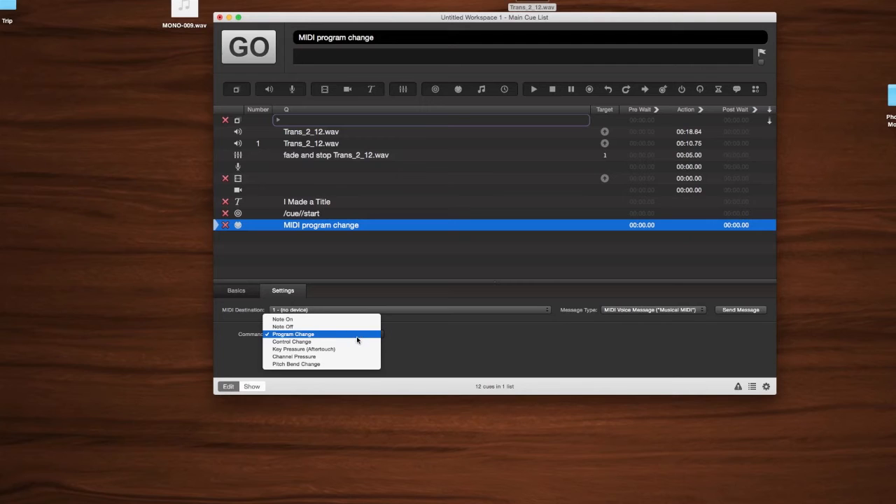
left_click(313, 342)
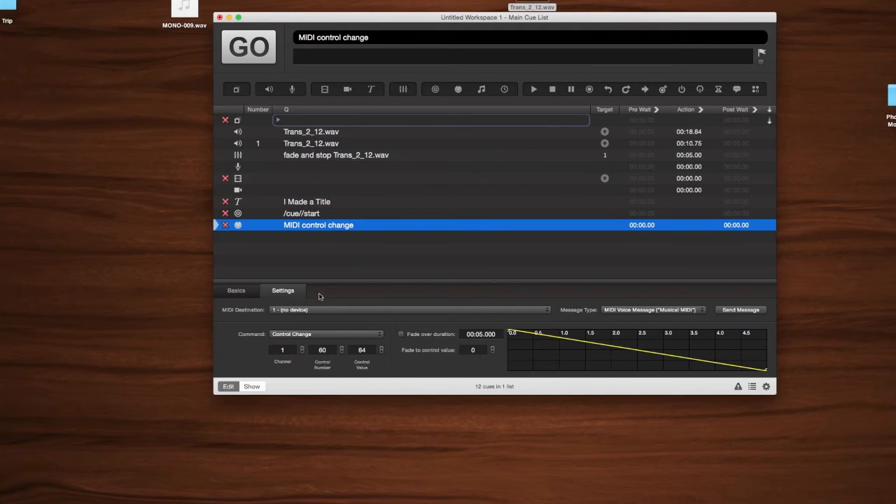
left_click(237, 290)
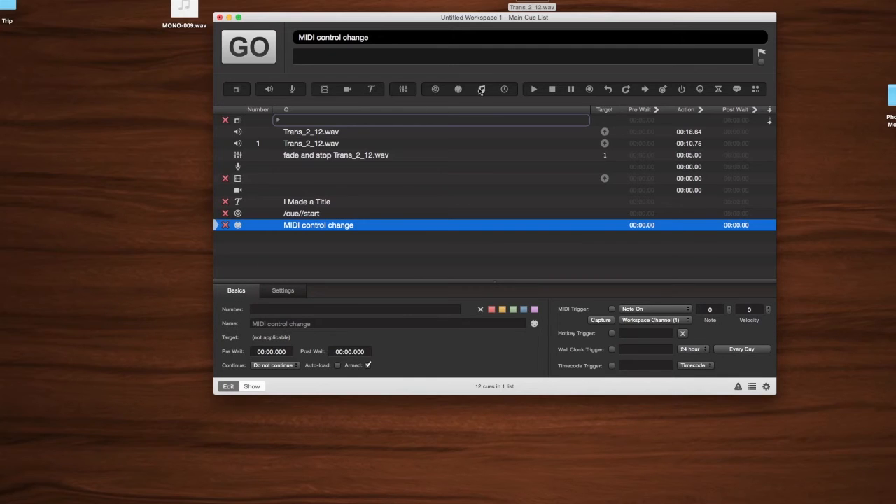
- Add a MIDI File cue and a Timecode cue at the end of the list, and show the Timecode cue's settings
left_click_drag(482, 90, 347, 248)
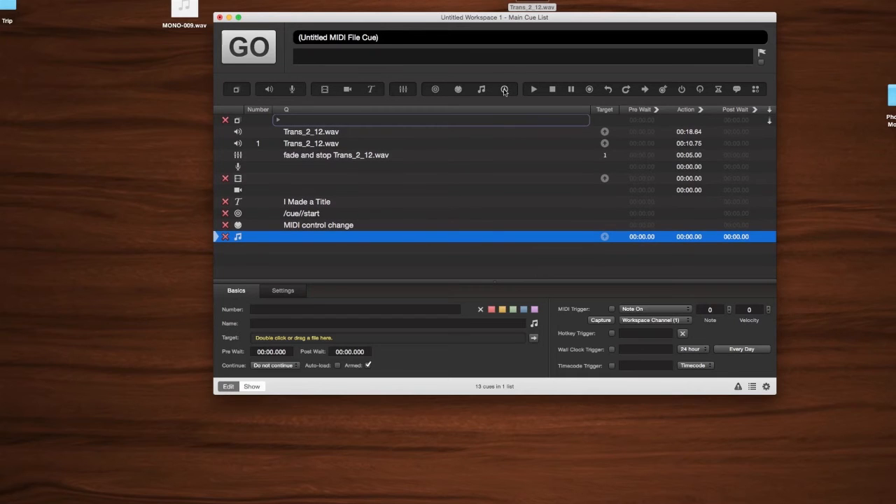
left_click_drag(504, 89, 348, 257)
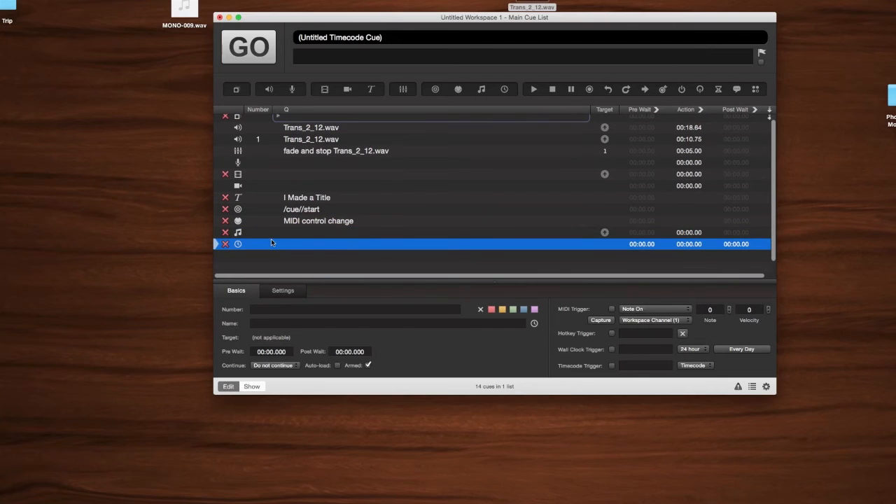
left_click(284, 291)
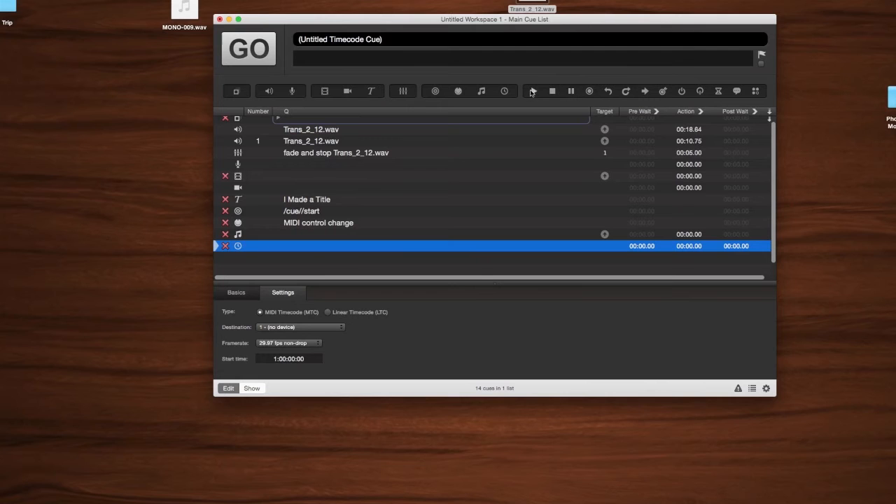
- Add a Start cue targeting audio cue 1 at the end of the list, run it as a test, and stop playback
left_click_drag(532, 92, 355, 263)
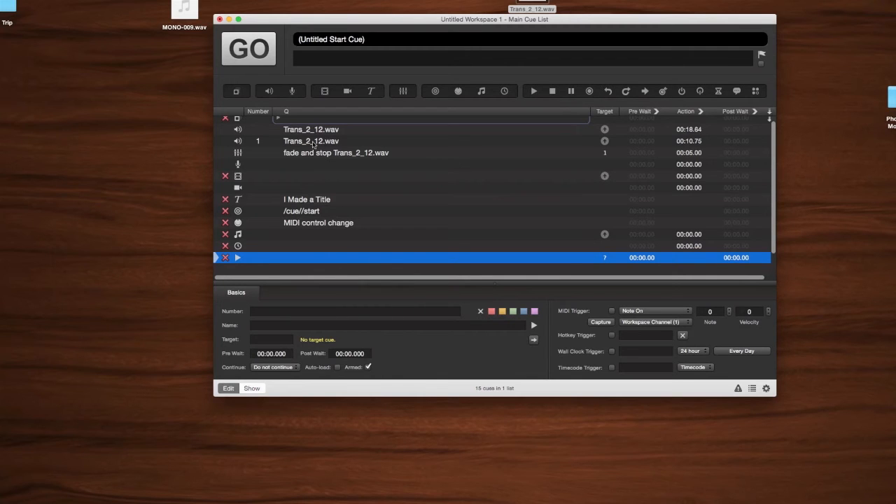
left_click_drag(313, 143, 283, 259)
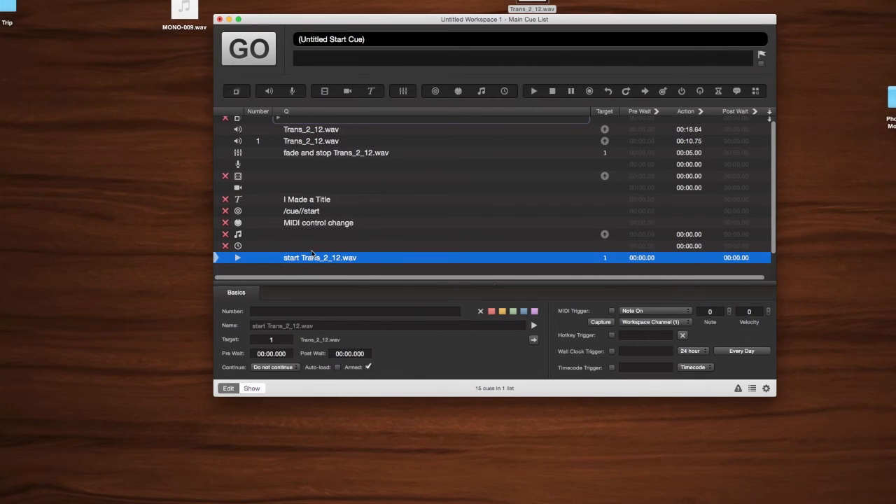
key("space")
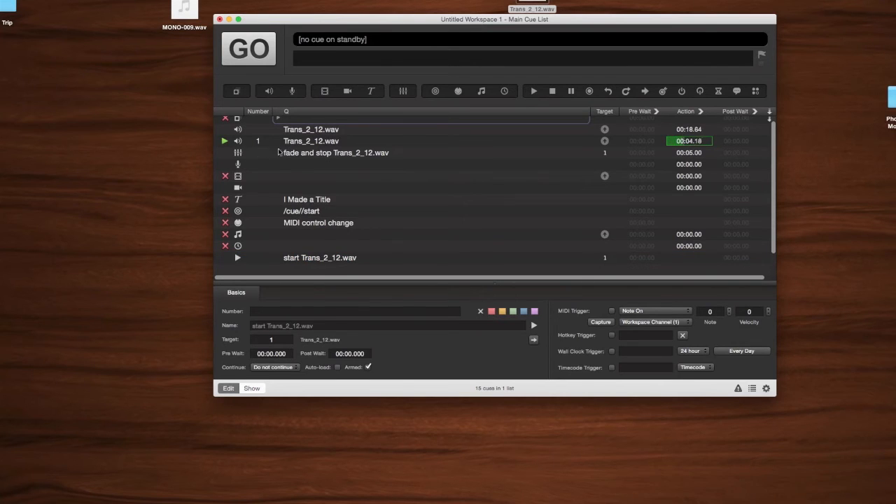
mouse_move(270, 223)
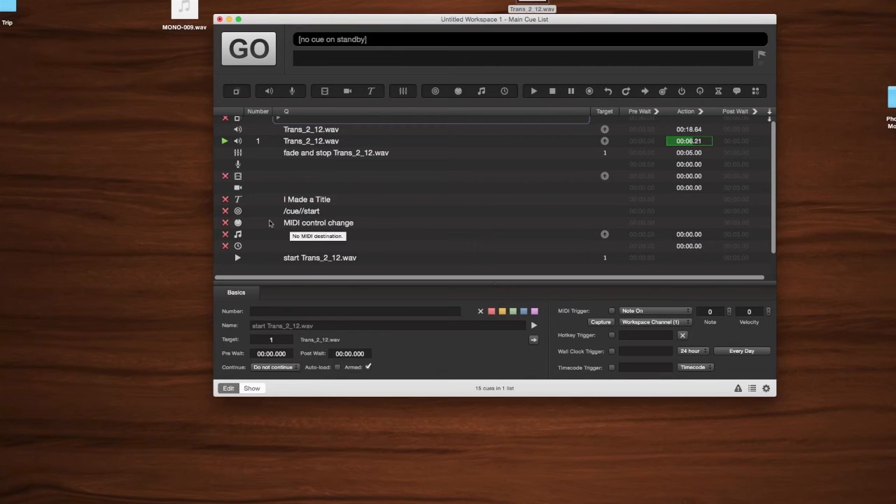
mouse_move(251, 200)
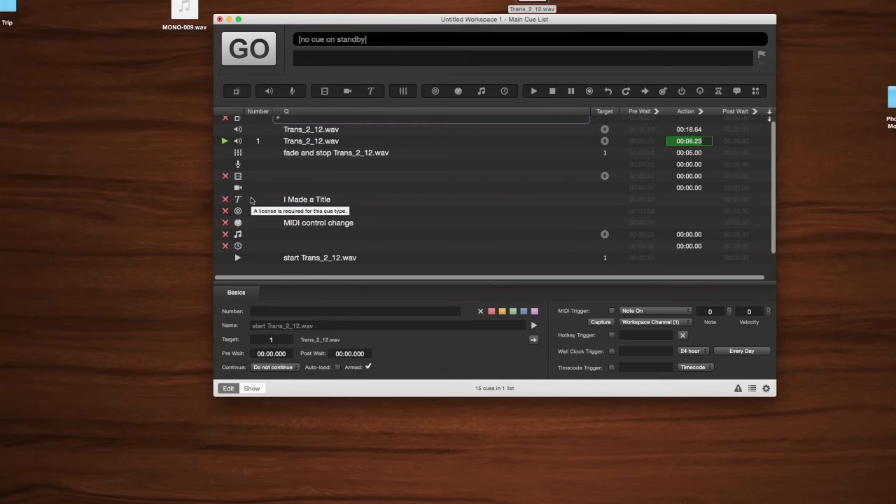
key("Escape")
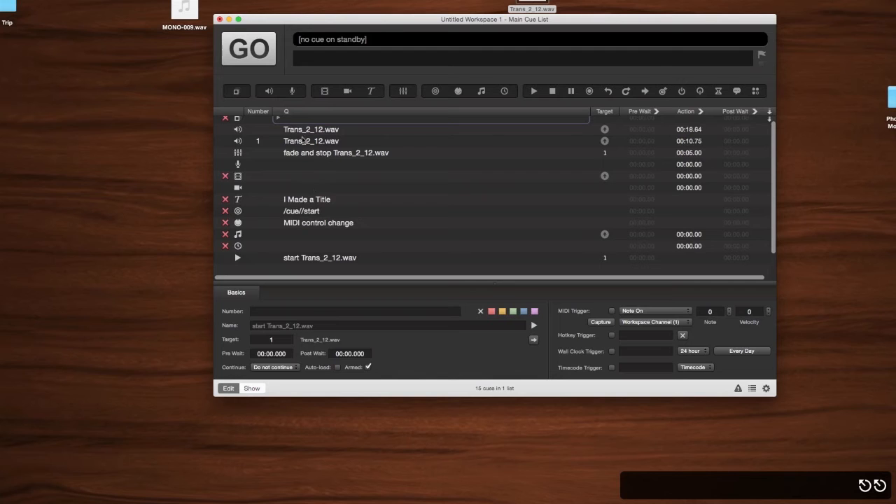
- Expand the group cue, and move audio cue 1 to its beginning and the Start cue to its end
left_click(278, 119)
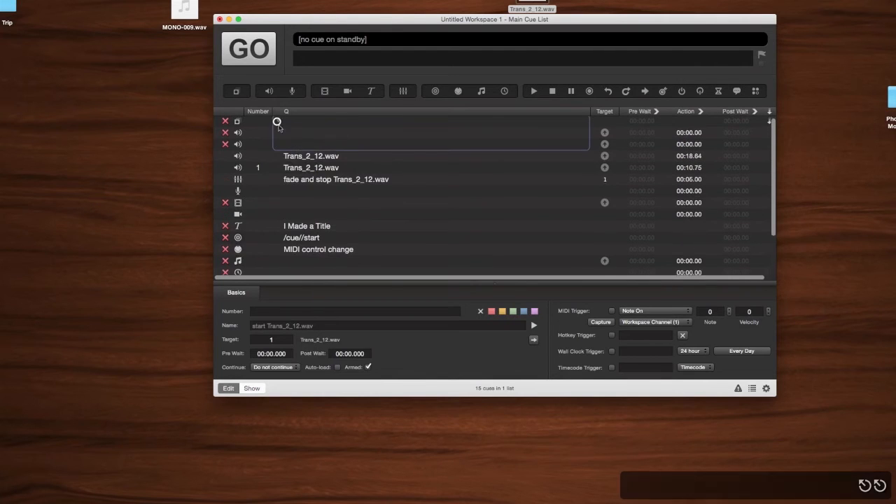
left_click_drag(296, 169, 296, 145)
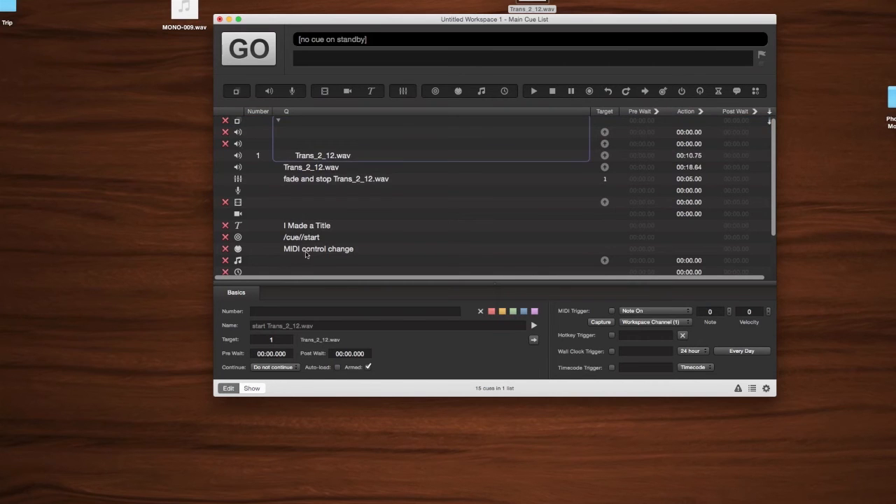
scroll(322, 242, "down", 1)
scroll(331, 237, "down", 1)
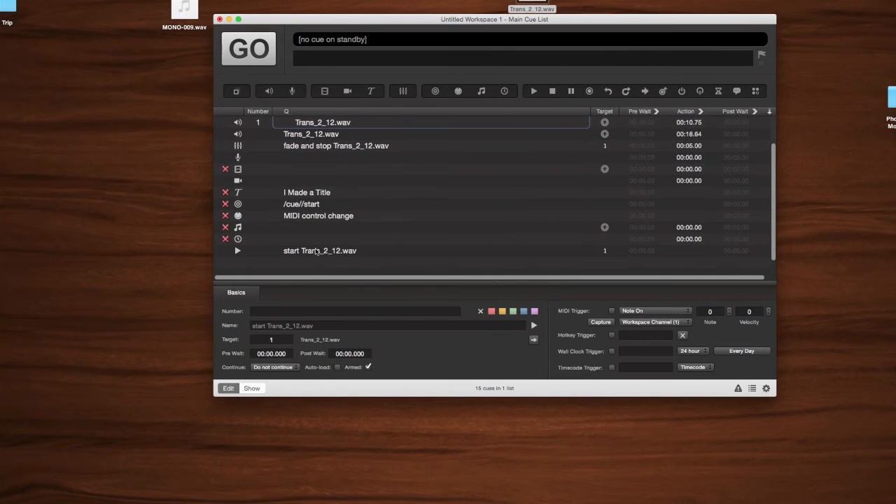
left_click_drag(316, 256, 320, 130)
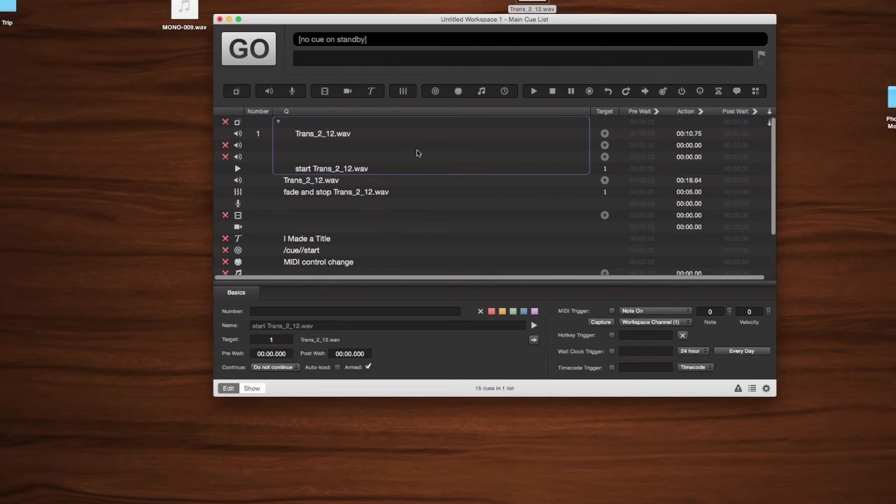
- Set the three audio cues inside the group to auto-follow
left_click(758, 133)
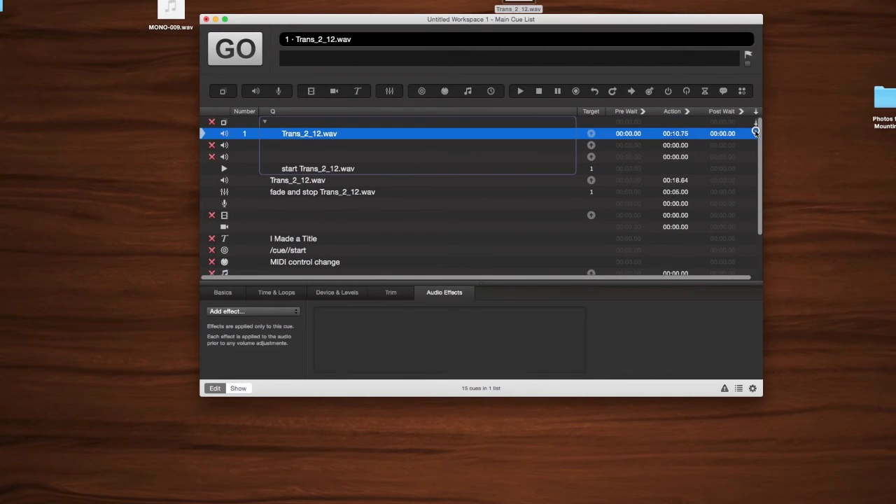
left_click(758, 146)
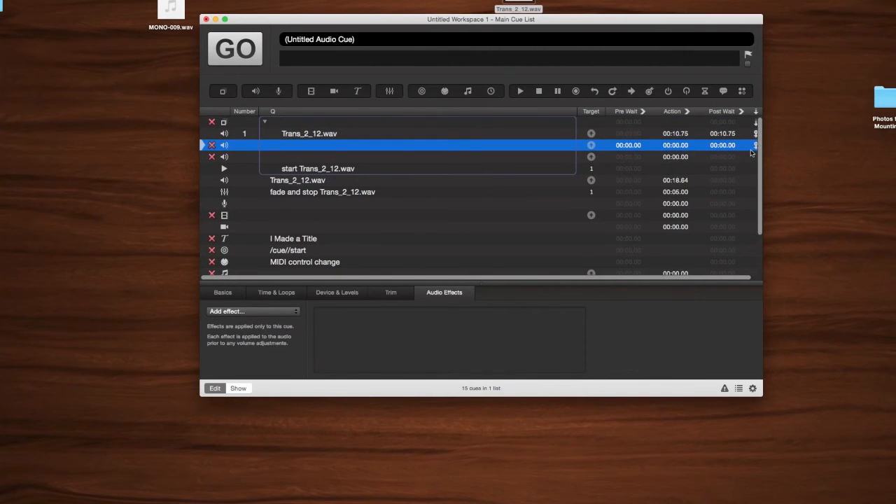
left_click(755, 156)
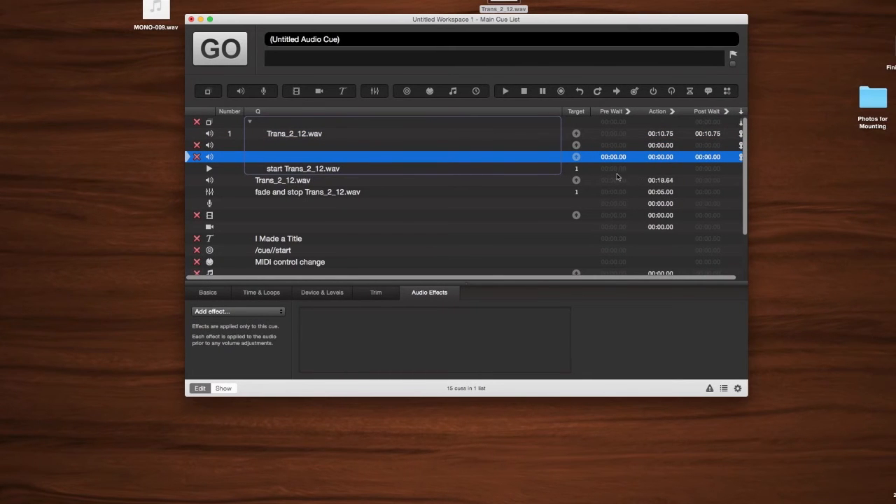
- Run the last audio cue inside the group as a test, and collapse the group
mouse_move(301, 148)
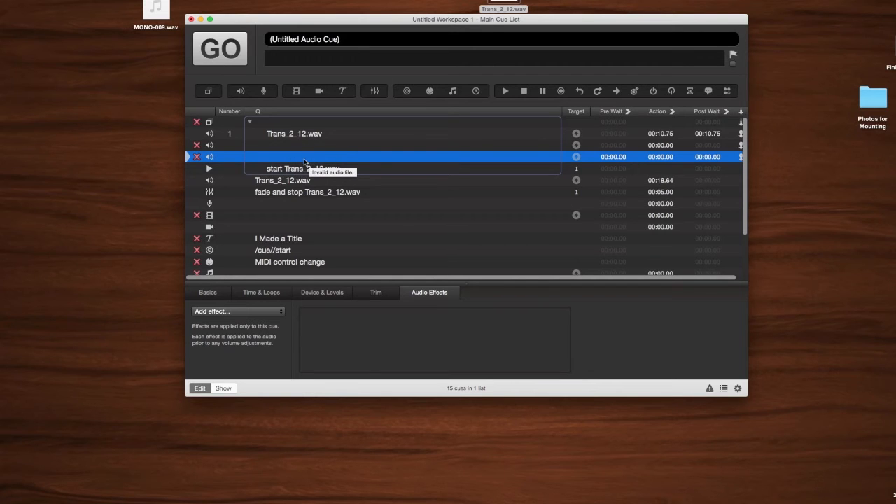
key("space")
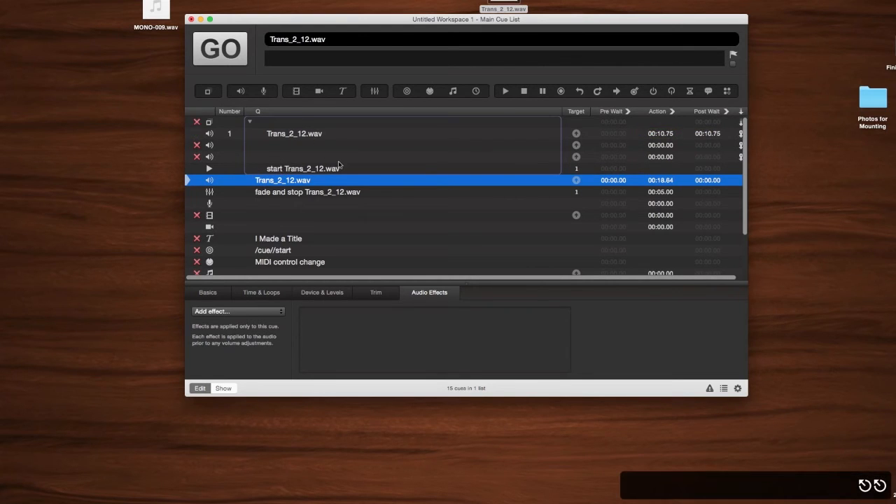
scroll(339, 165, "down", 3)
scroll(338, 189, "up", 3)
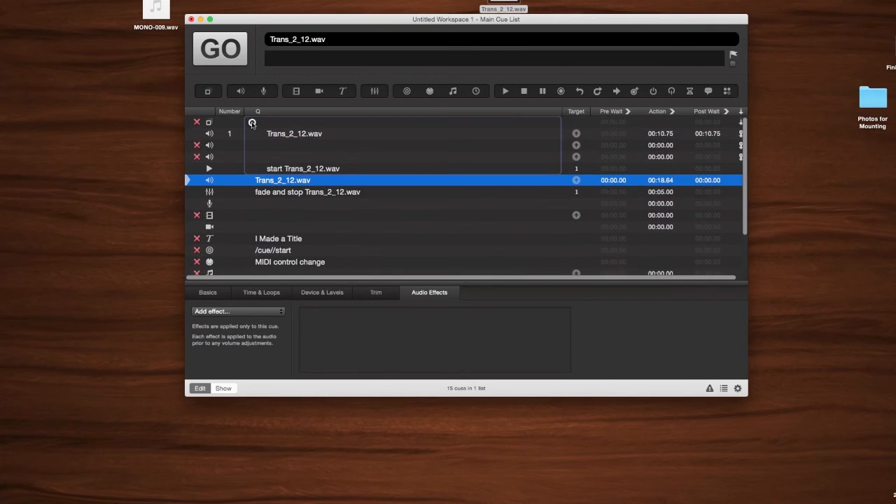
left_click(250, 121)
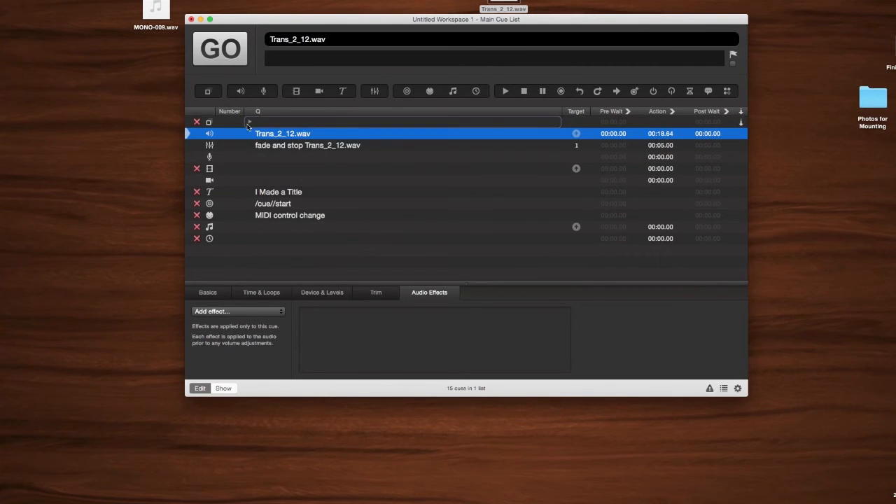
- Retarget the fade and stop cue to the group cue, run it as a test, and stop playback
left_click_drag(241, 130, 276, 148)
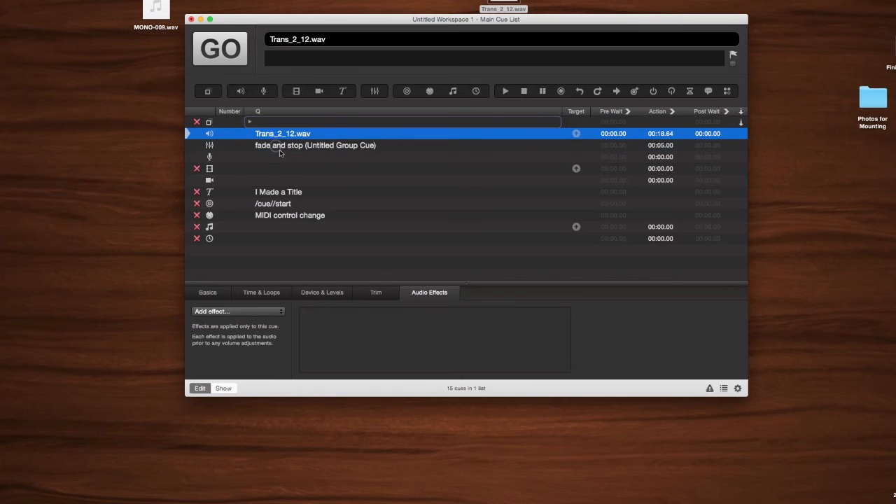
left_click(277, 147)
key("space")
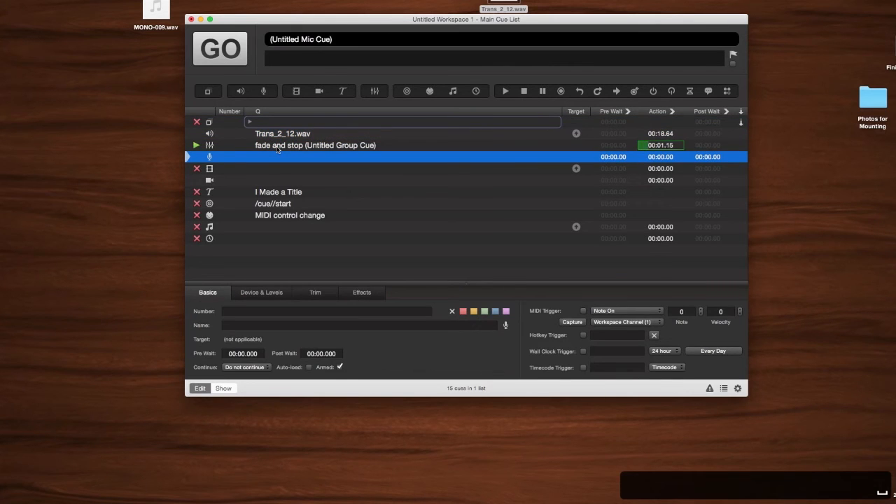
key("Escape")
key("Escape")
scroll(294, 157, "down", 1)
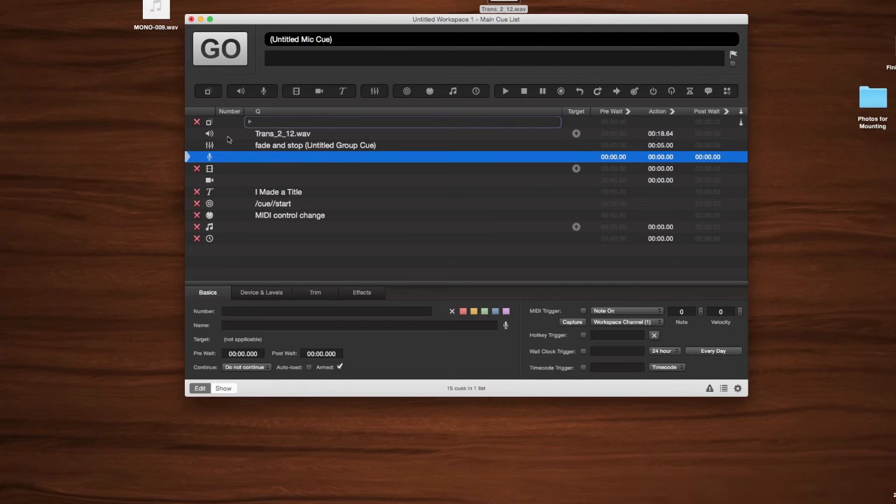
- Add a Stop cue at the end of the list and set it to auto-follow
left_click_drag(525, 91, 266, 261)
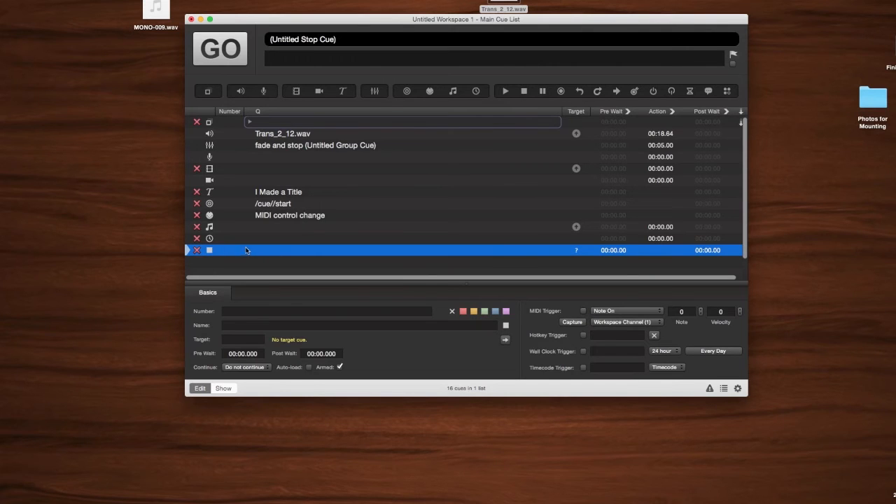
left_click(741, 252)
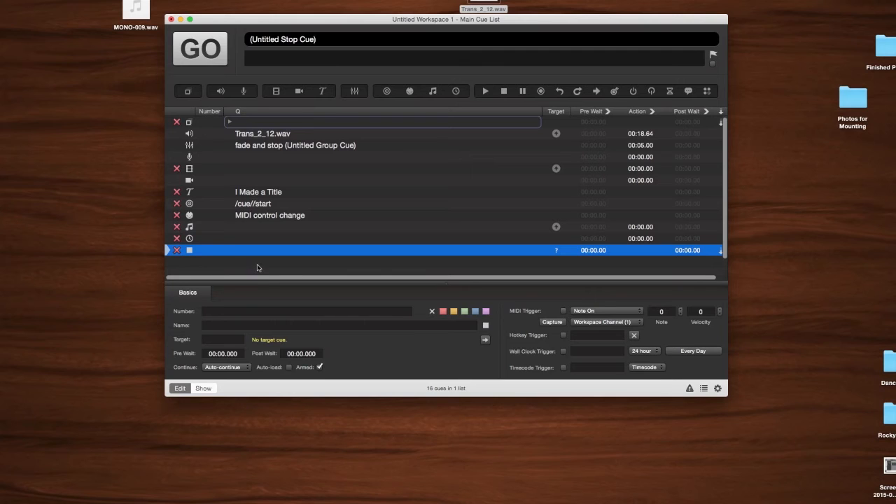
scroll(475, 279, "right", 1)
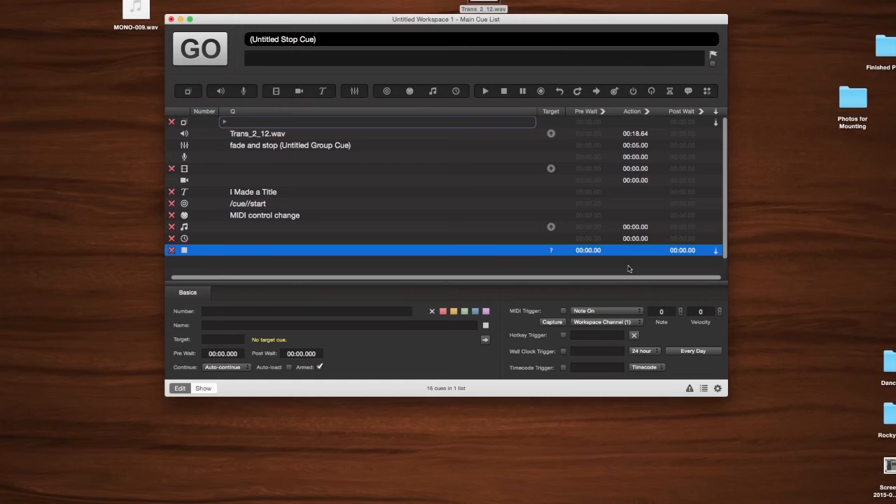
left_click(716, 252)
left_click(716, 252)
left_click(719, 251)
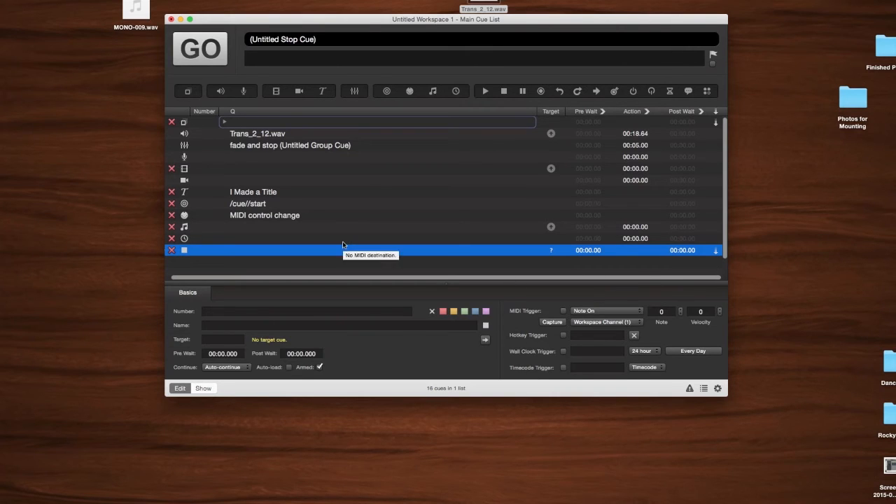
left_click(714, 251)
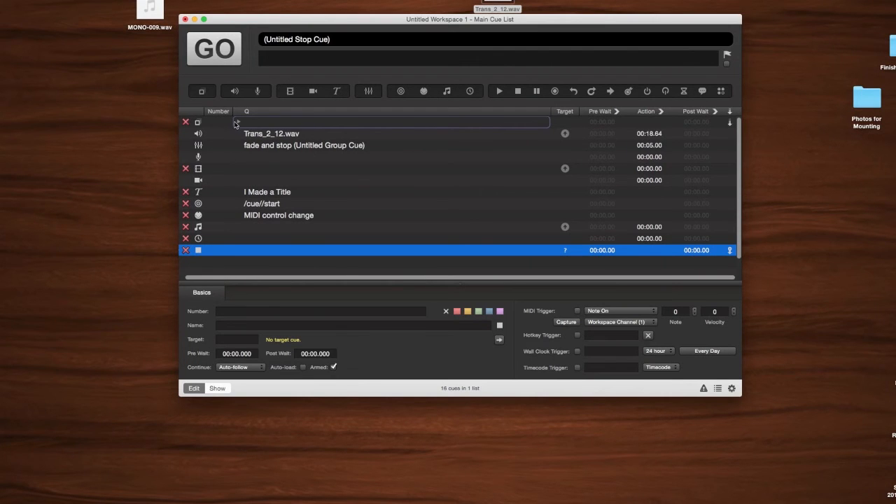
- Add a Pause cue at the end of the list, targeting the Trans_2_12.wav audio cue
mouse_move(255, 125)
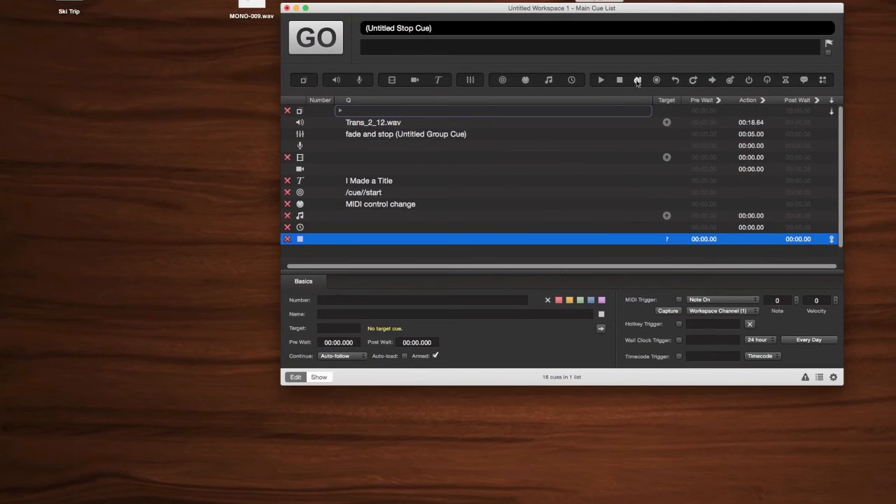
scroll(403, 224, "down", 1)
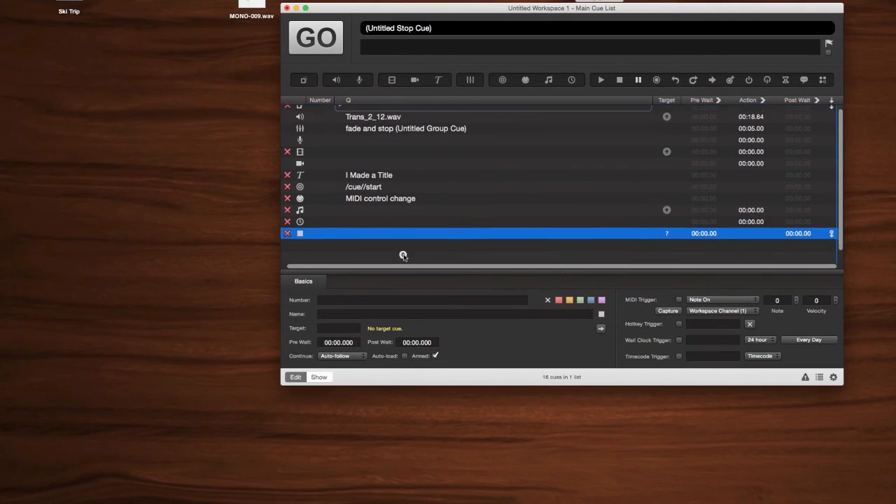
left_click_drag(403, 255, 384, 250)
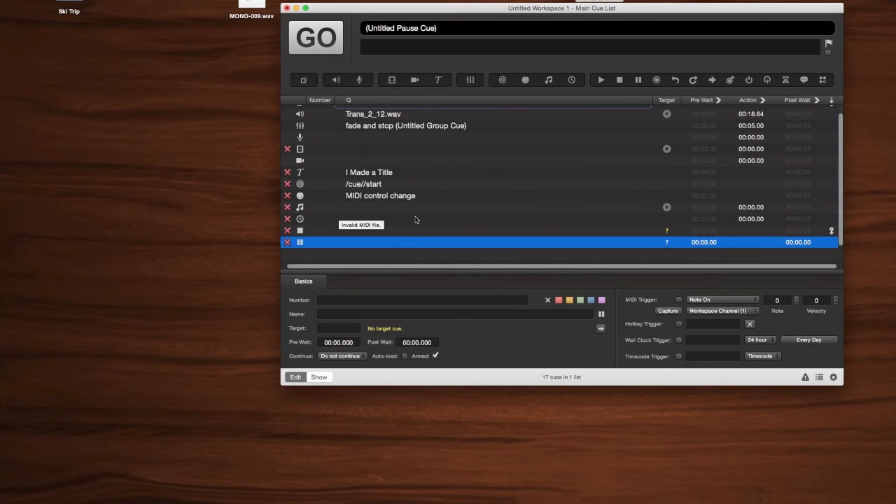
left_click_drag(385, 116, 383, 241)
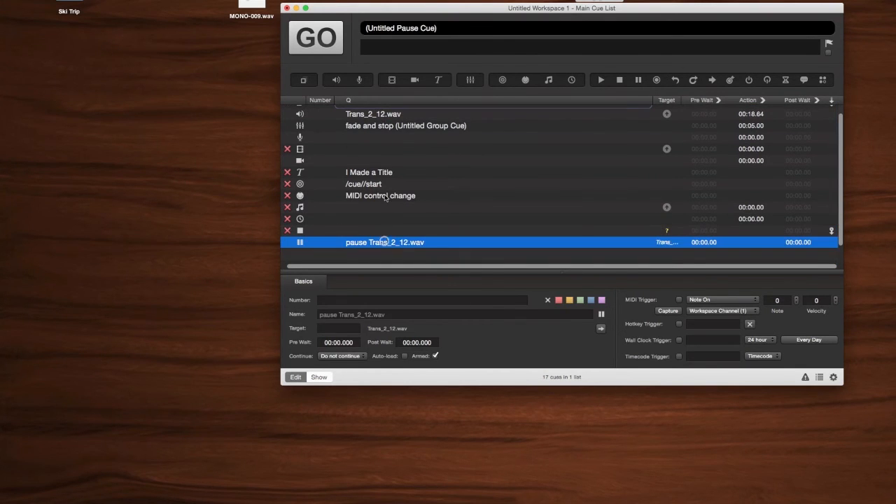
- Play the Trans_2_12.wav audio cue and pause it by running the Pause cue
left_click(375, 115)
key("space")
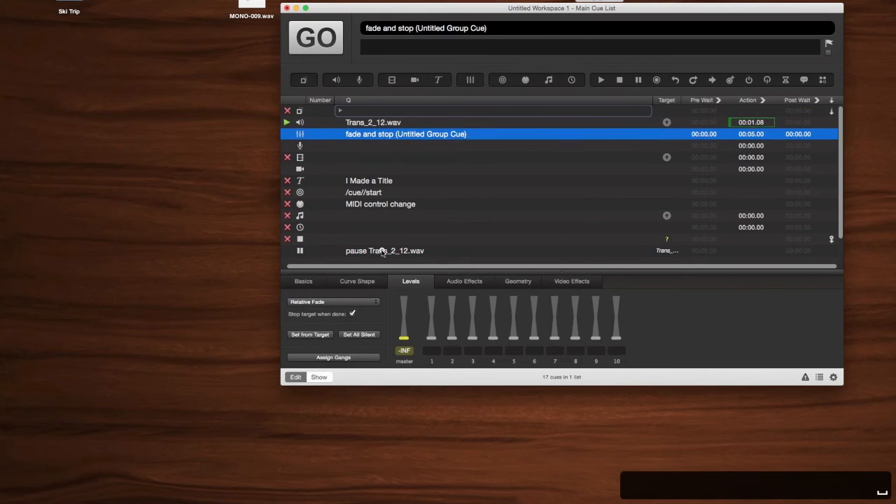
left_click(385, 251)
key("space")
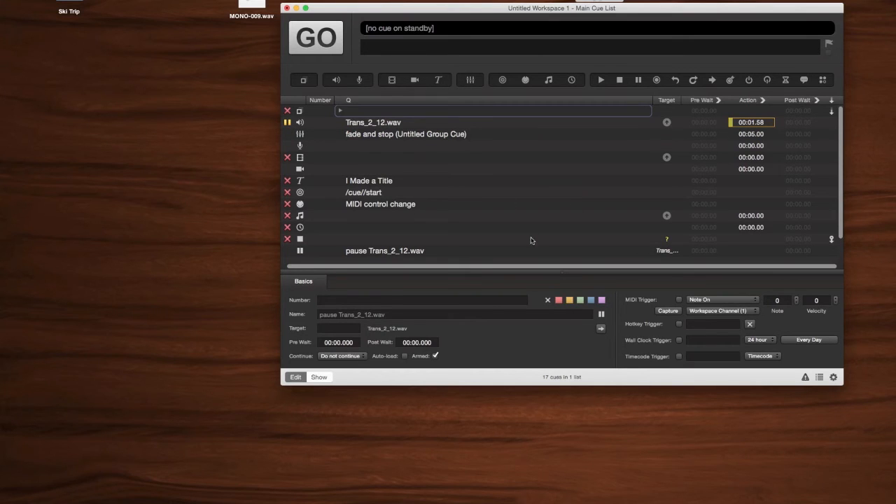
- Add a Start cue targeting the paused Trans_2_12.wav cue at the end of the list, and test it by resuming and stopping playback
scroll(411, 255, "down", 3)
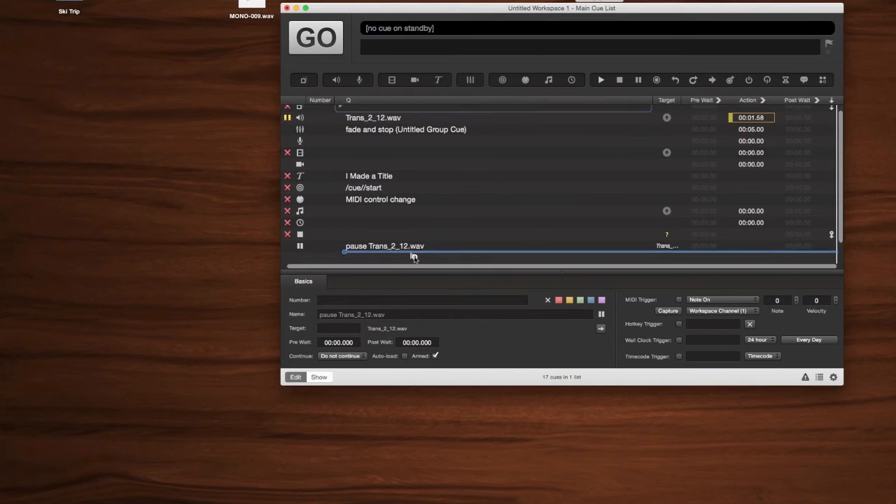
left_click_drag(415, 237, 416, 232)
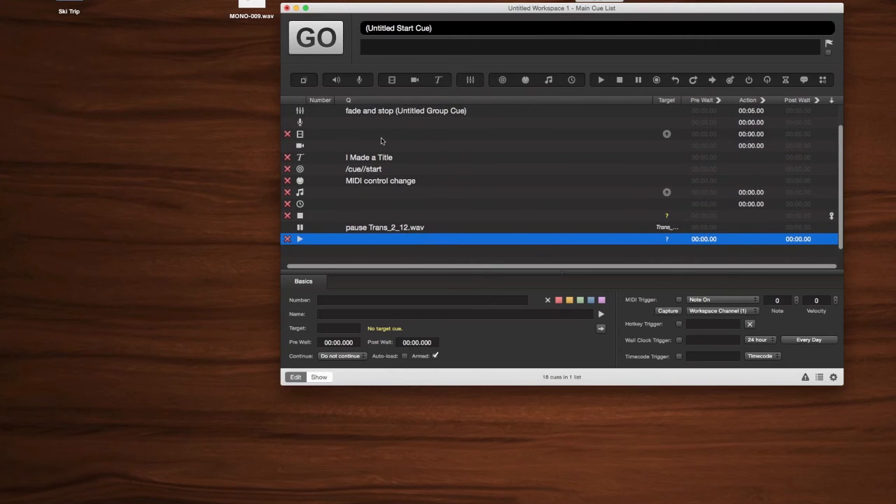
scroll(383, 142, "up", 1)
left_click_drag(360, 107, 374, 252)
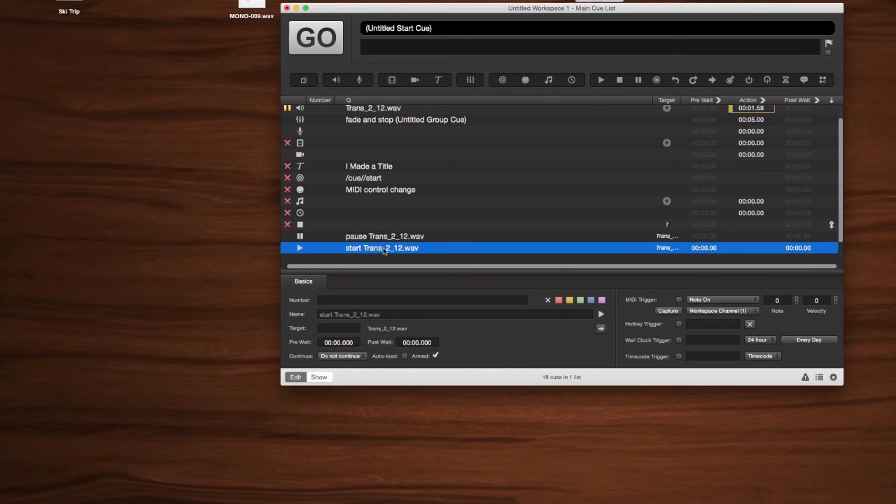
key("space")
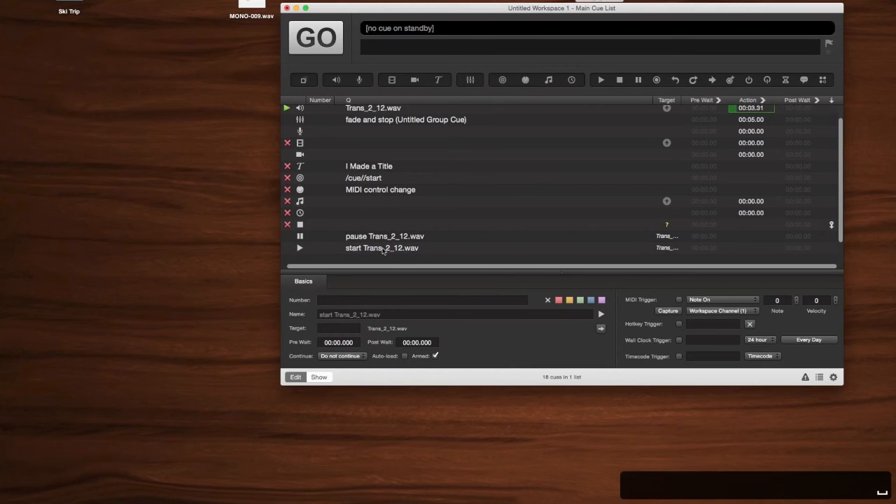
key("Escape")
key("Escape")
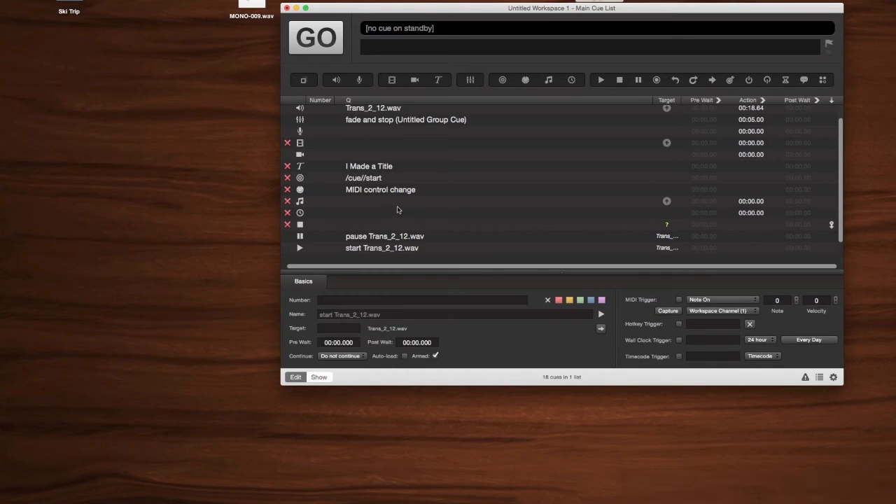
- Delete all cues from the cue list, from the last Start cue up to the group cue
mouse_move(394, 208)
left_click(354, 250)
scroll(393, 188, "up", 1)
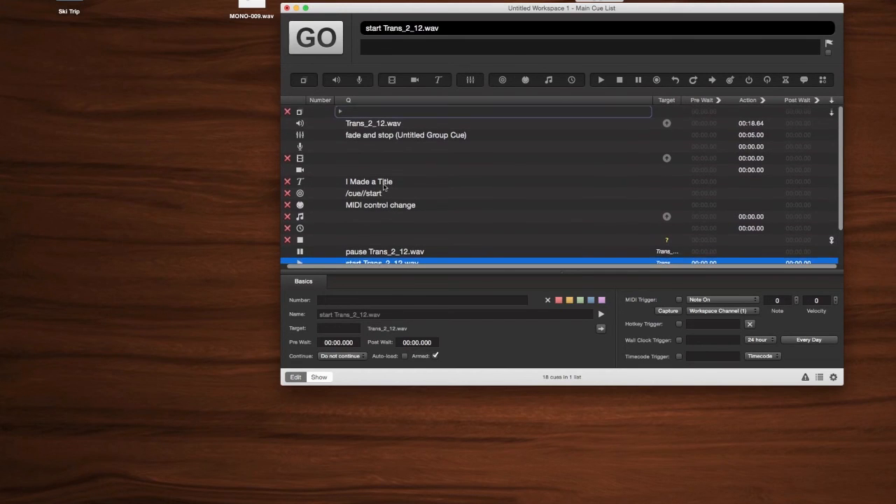
left_click(319, 114, "shift")
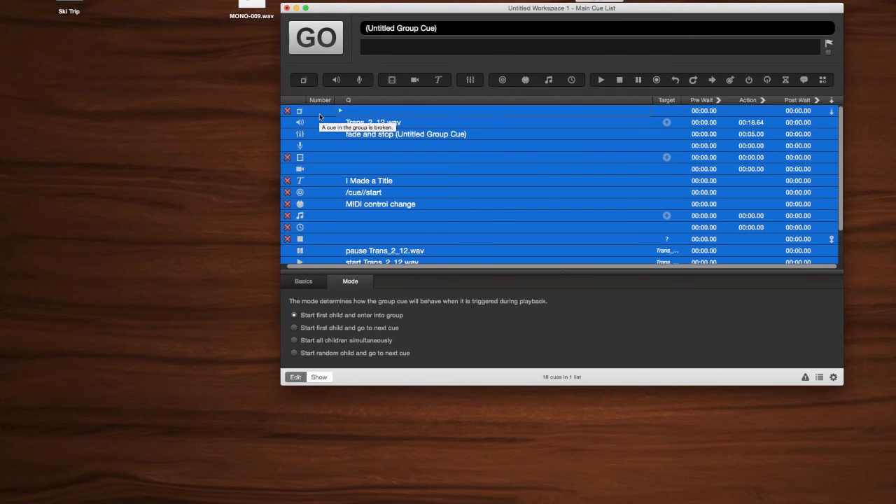
key("super+BackSpace")
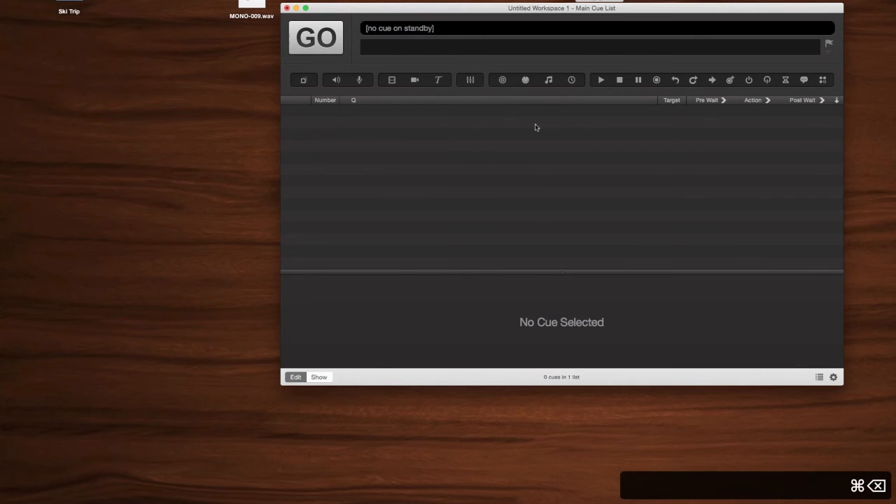
- Add a Load cue and an audio cue from the desktop file Trans_2_12.wav, targeting the Load cue at the audio cue
left_click_drag(658, 95, 600, 152)
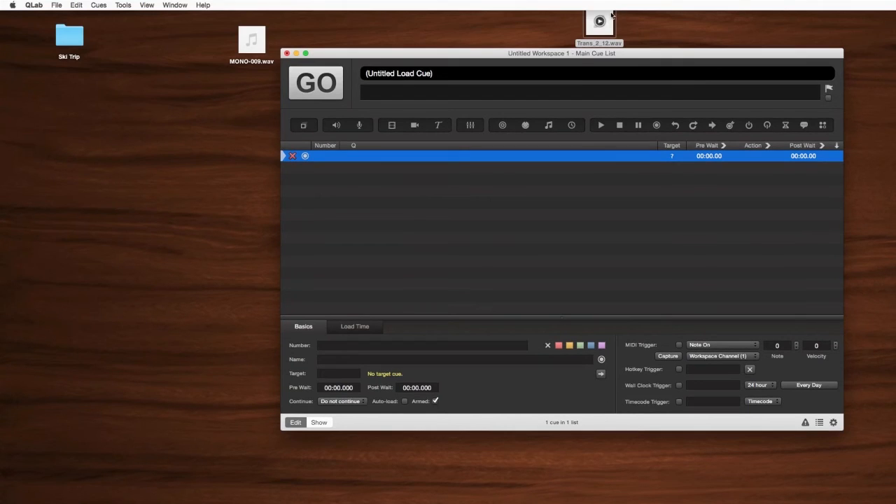
left_click_drag(599, 21, 475, 182)
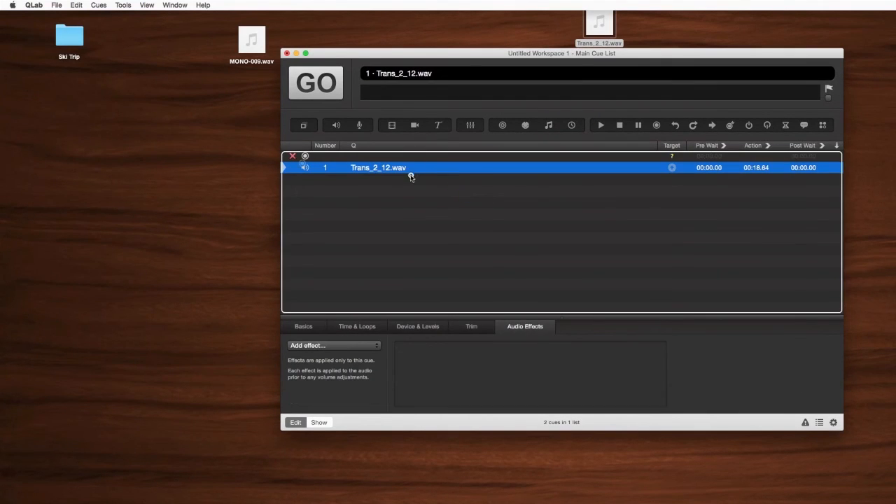
left_click_drag(412, 168, 408, 155)
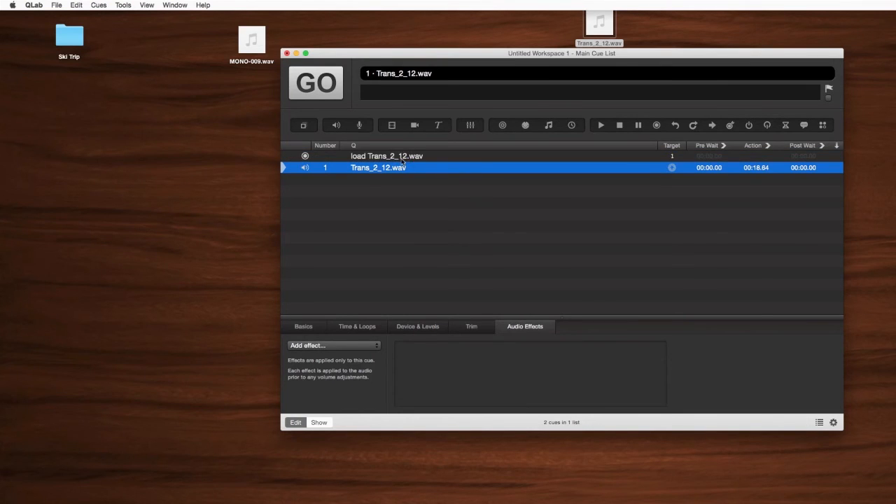
left_click(405, 156)
key("Down")
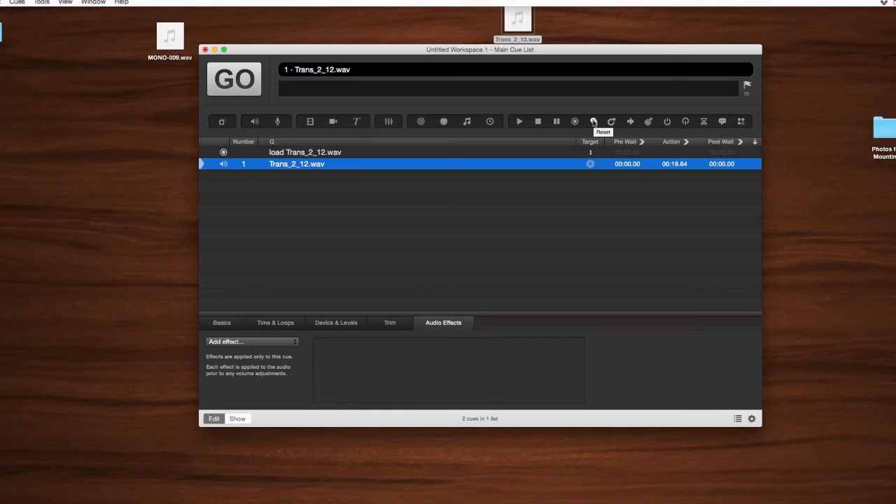
- Add a Reset cue and a Devamp cue at the end of the list
left_click(593, 121)
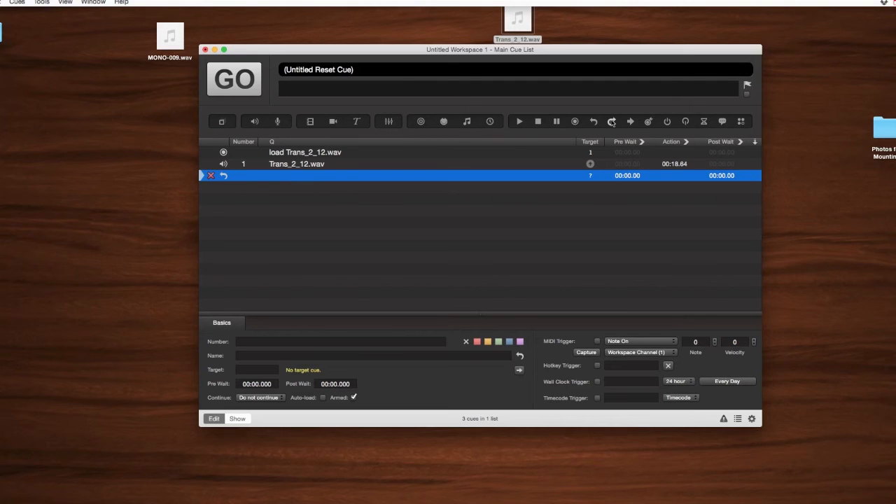
left_click_drag(611, 122, 502, 227)
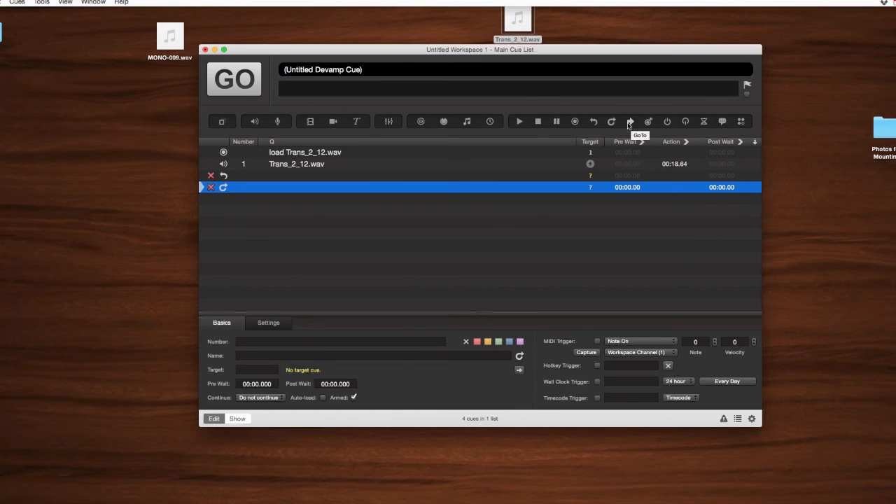
- Add a GoTo cue targeting audio cue 1 at the end of the list, and put audio cue 1 on standby
left_click_drag(631, 125, 548, 238)
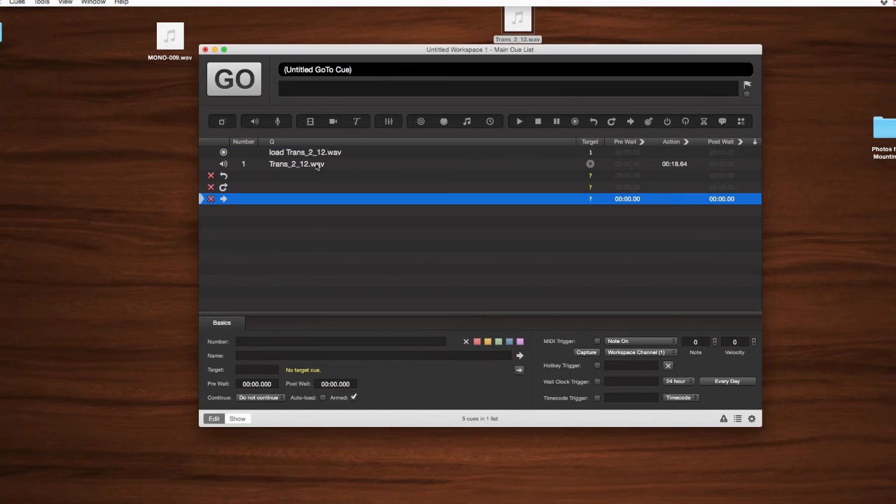
left_click_drag(318, 167, 292, 199)
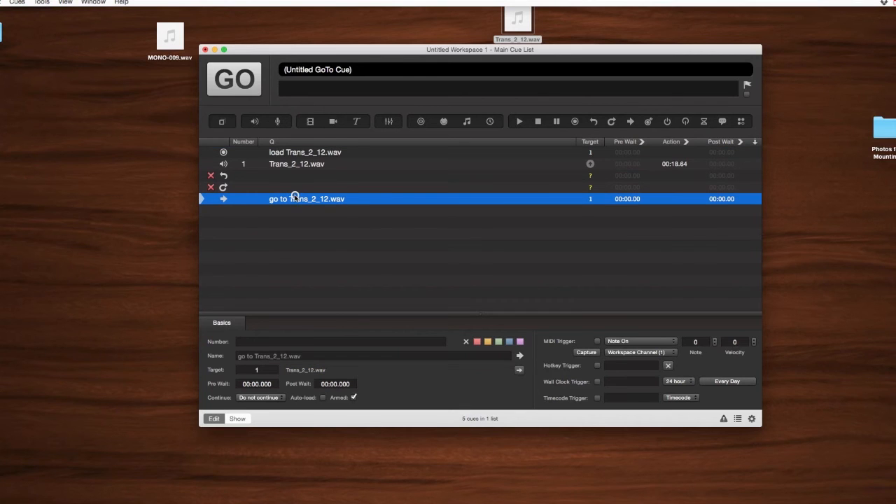
left_click(288, 164)
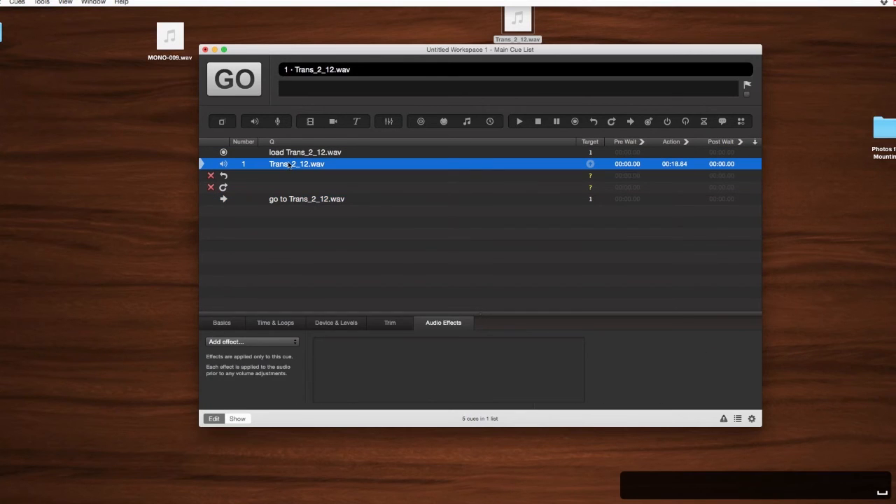
- Test the GoTo cue so that standby jumps back to audio cue 1
left_click(298, 199)
key("Up")
left_click(287, 200)
key("Up")
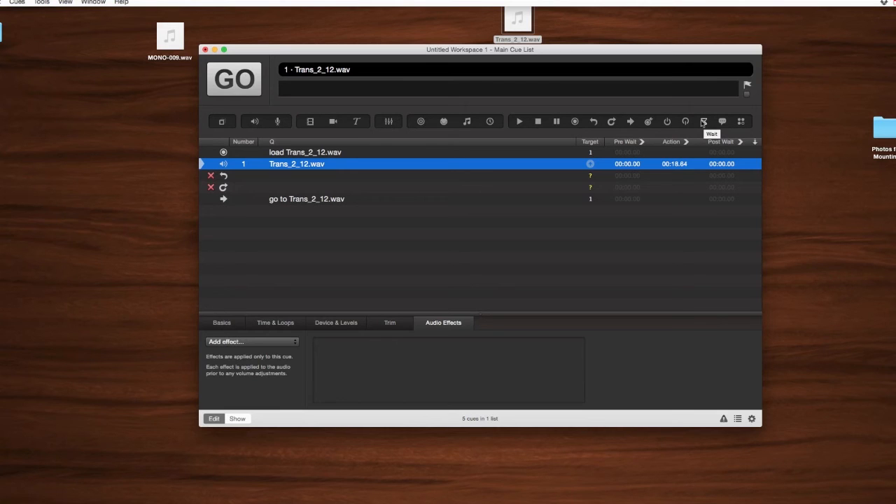
- Add a Wait cue at the end of the cue list and run it
left_click_drag(703, 122, 571, 227)
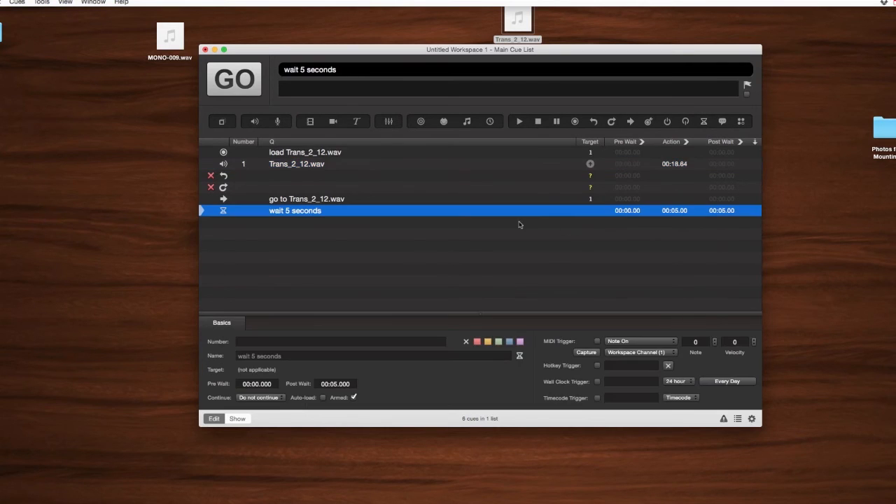
key("space")
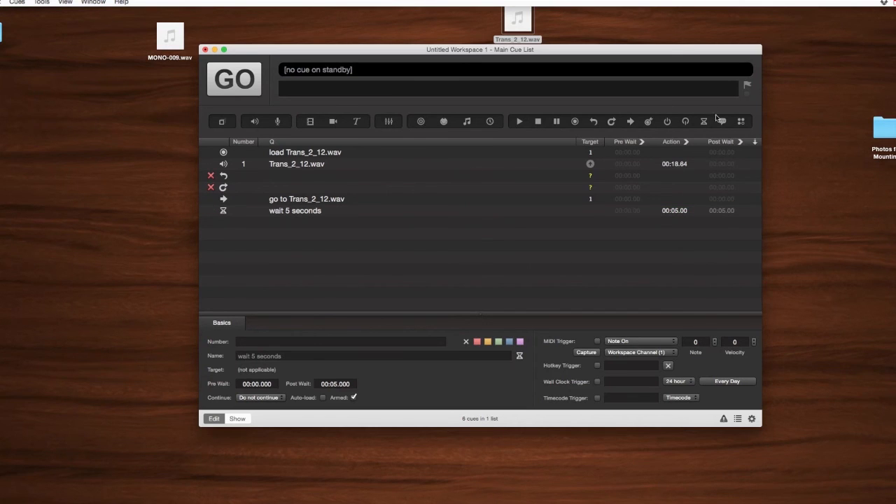
- Add a red Memo cue at the end of the list, named "The memo cue is great for reminding you to go to the bathroom"
left_click_drag(723, 124, 558, 264)
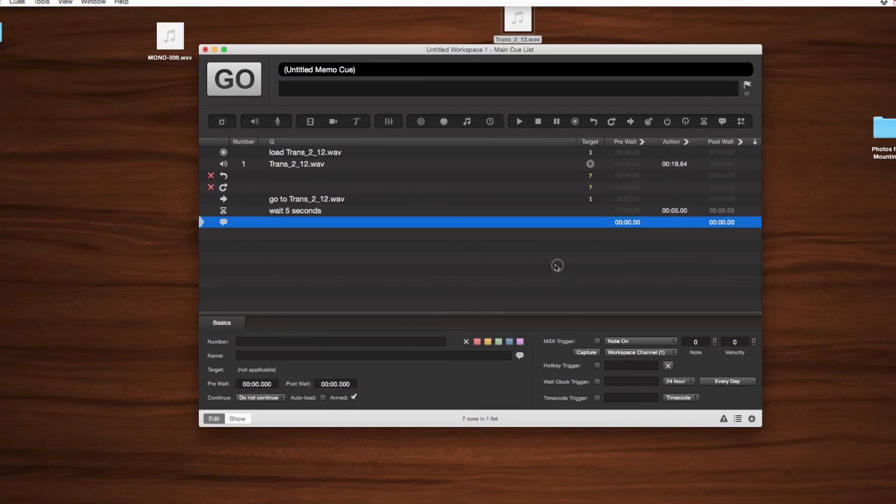
double_click(277, 223)
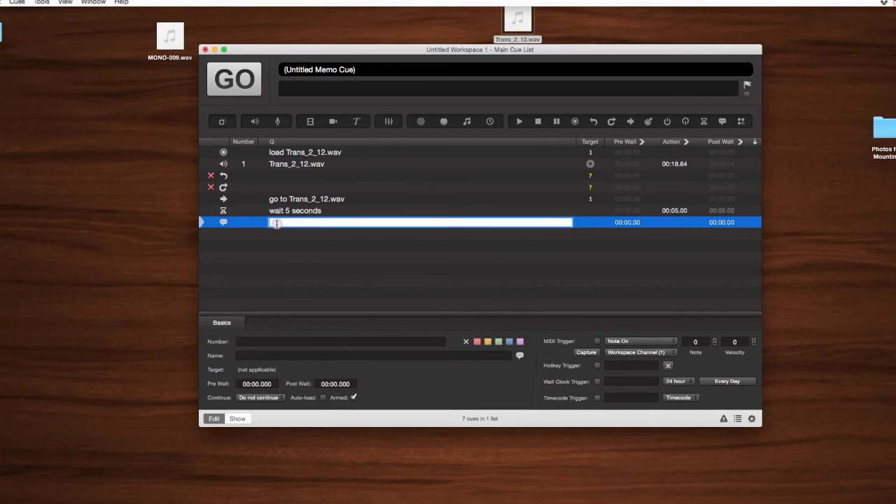
type("The m")
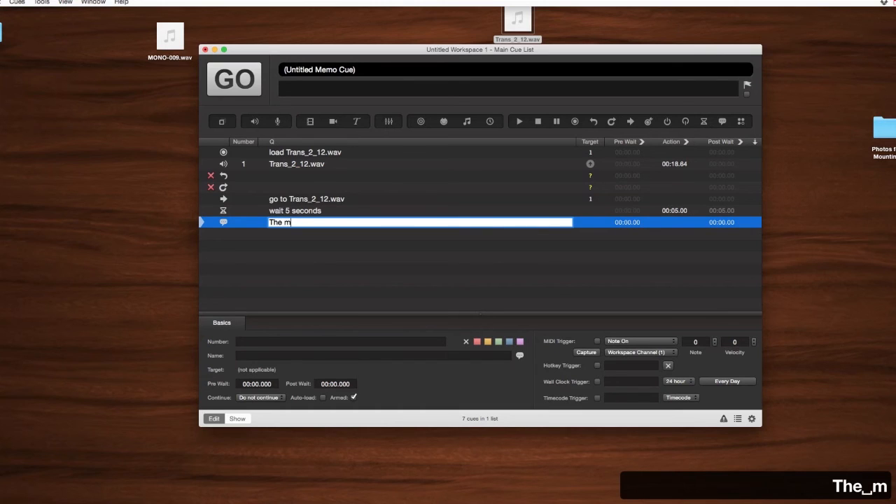
type("emo ")
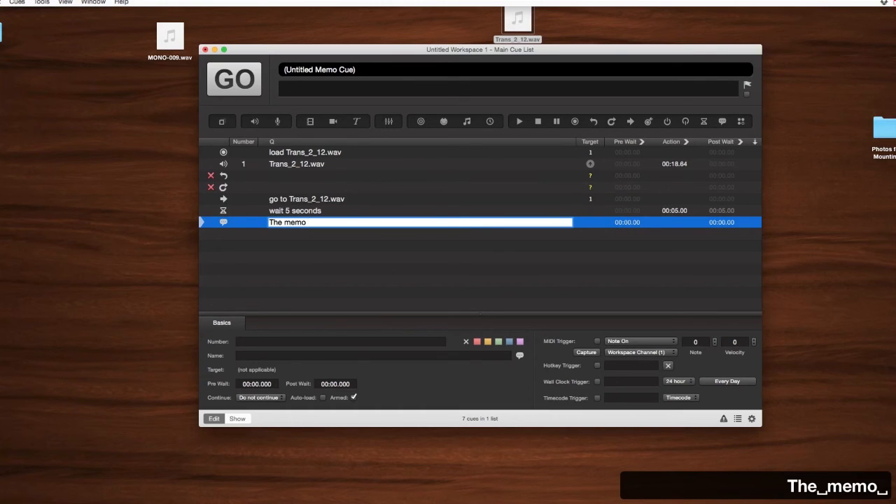
type("cue is g")
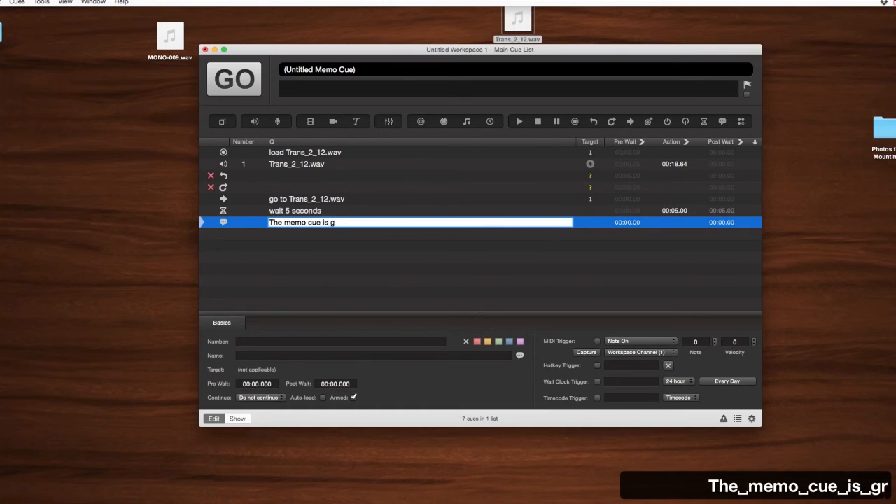
type("reat for reminding")
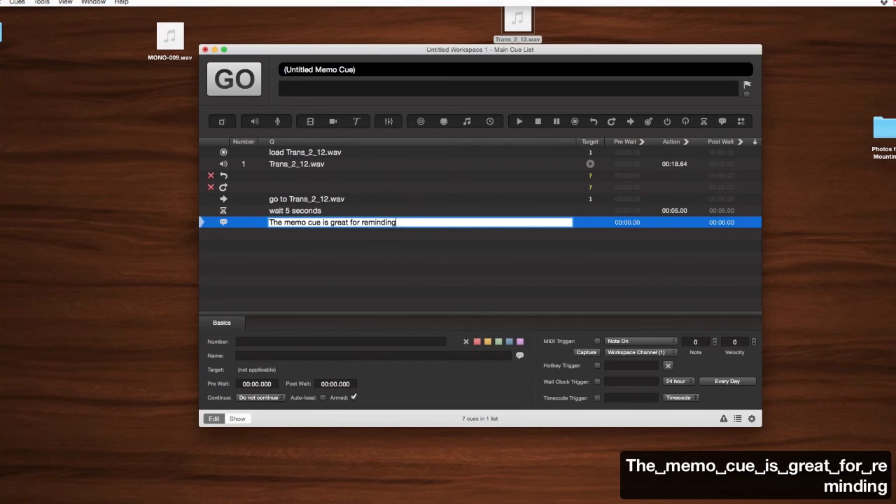
type(" you to ")
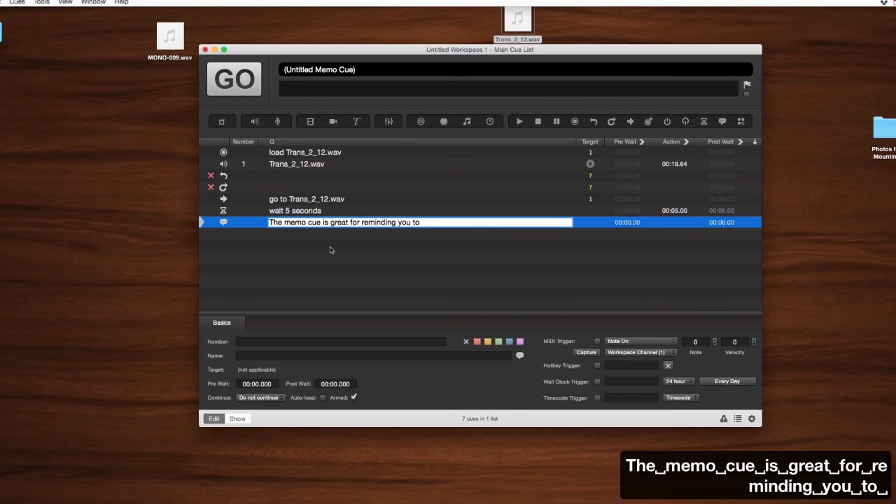
type("go to the b")
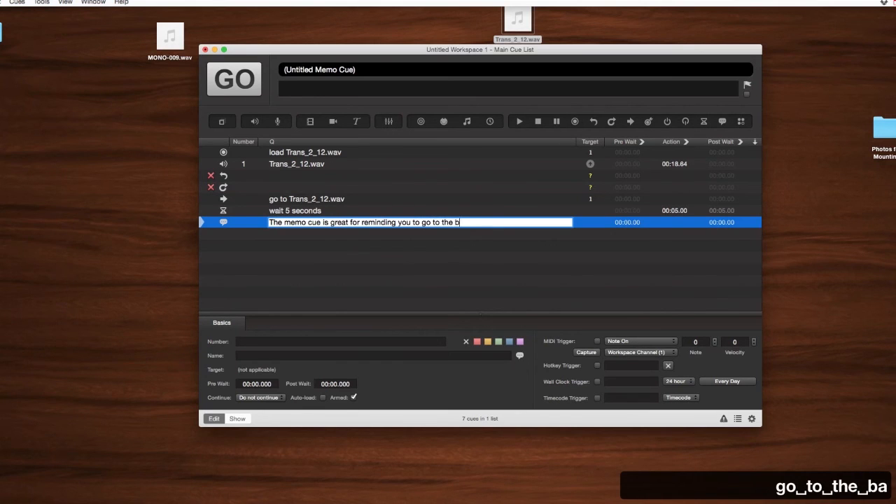
type("athroom")
key("Return")
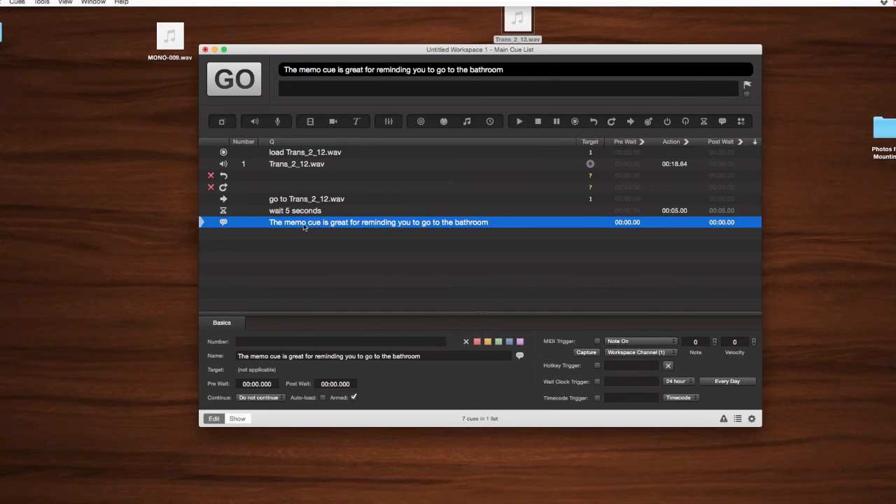
left_click(476, 342)
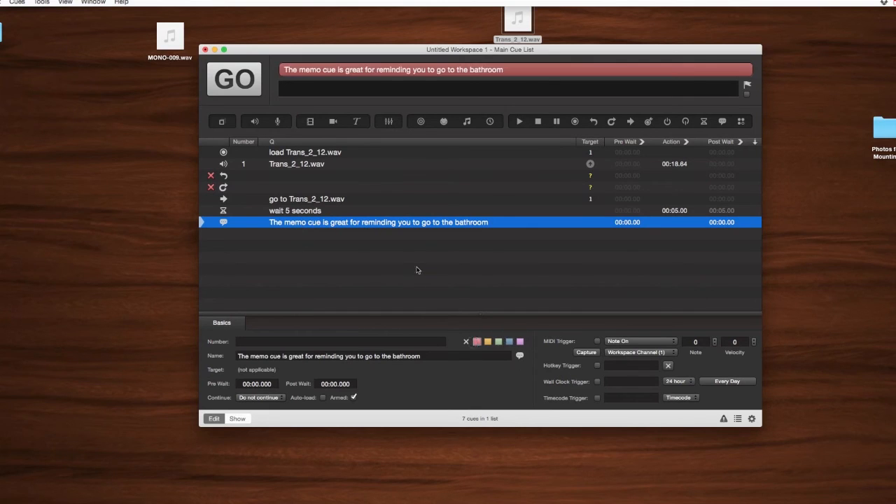
left_click(416, 270)
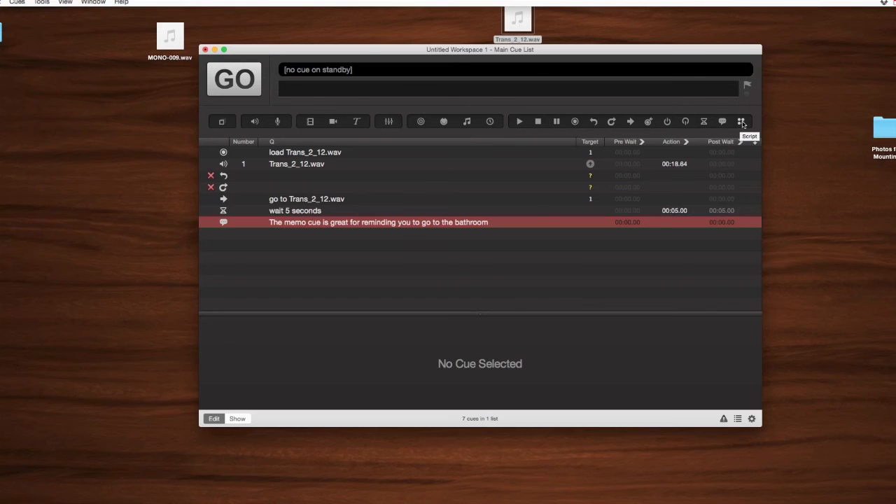
- Add a Script cue at the end of the list and show its script
left_click_drag(742, 123, 534, 286)
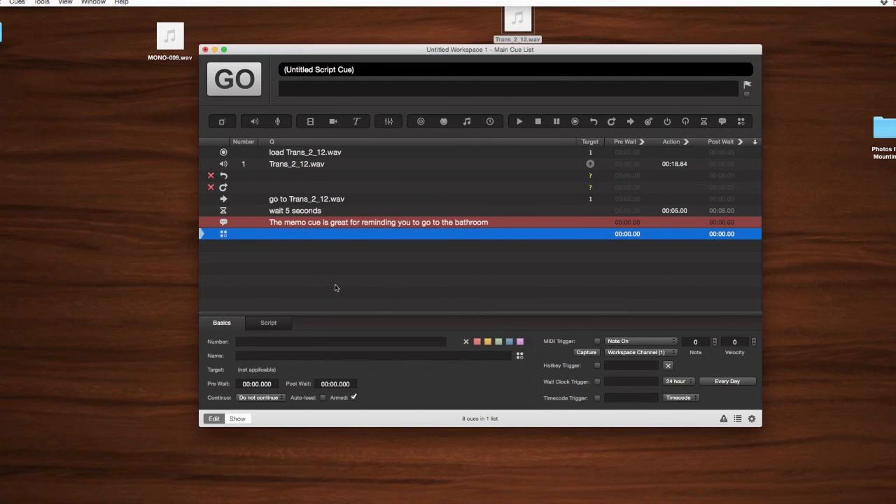
left_click(269, 324)
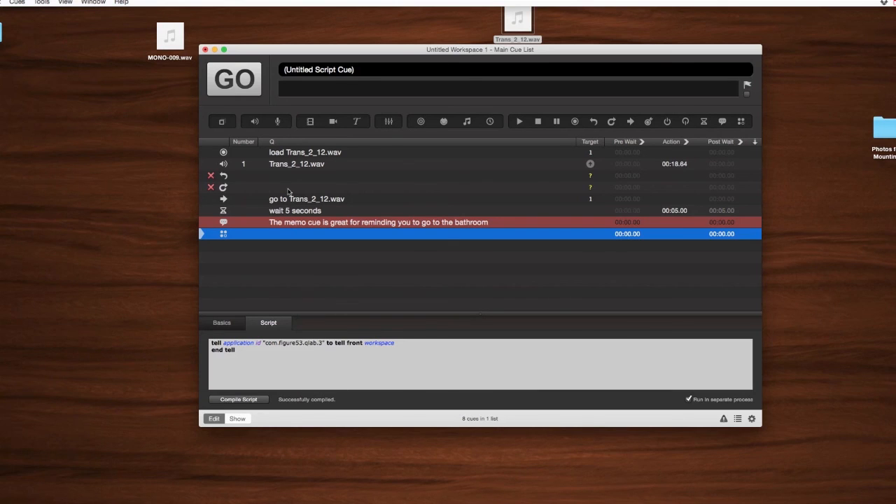
- Show the time and loop settings of audio cue 1, play it at its original rate and stop it
left_click(300, 163)
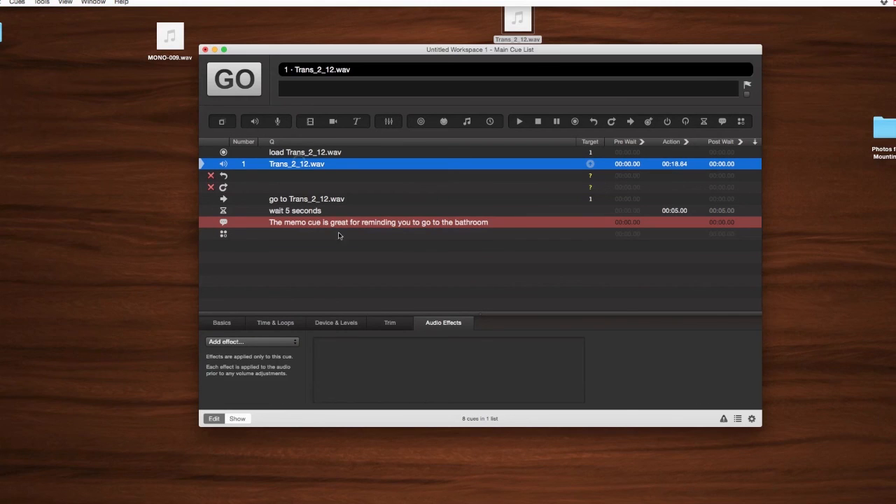
left_click(329, 324)
left_click(275, 323)
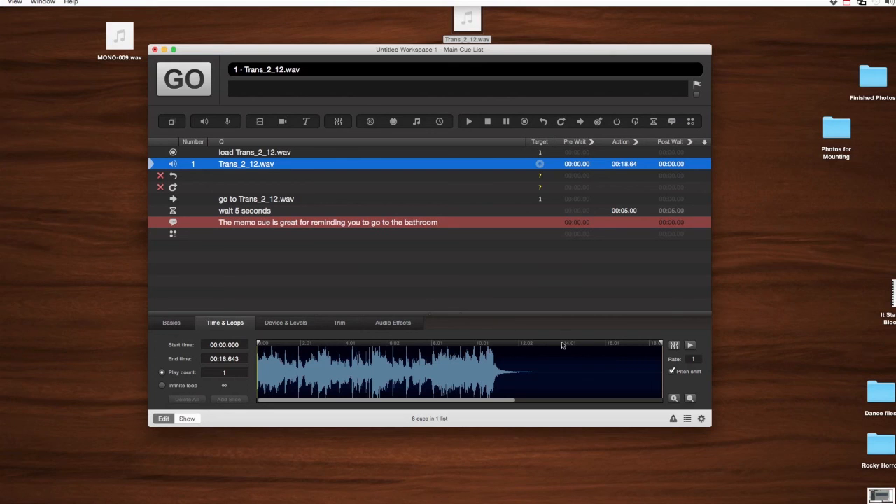
key("space")
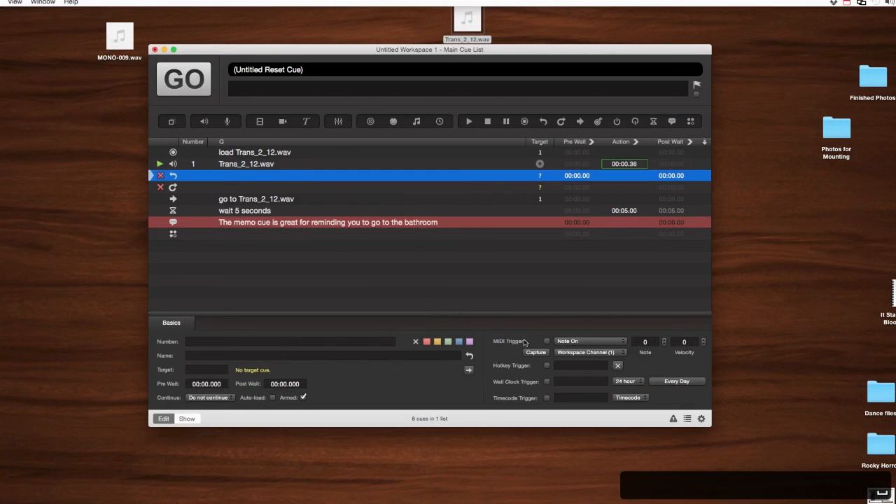
left_click(340, 168)
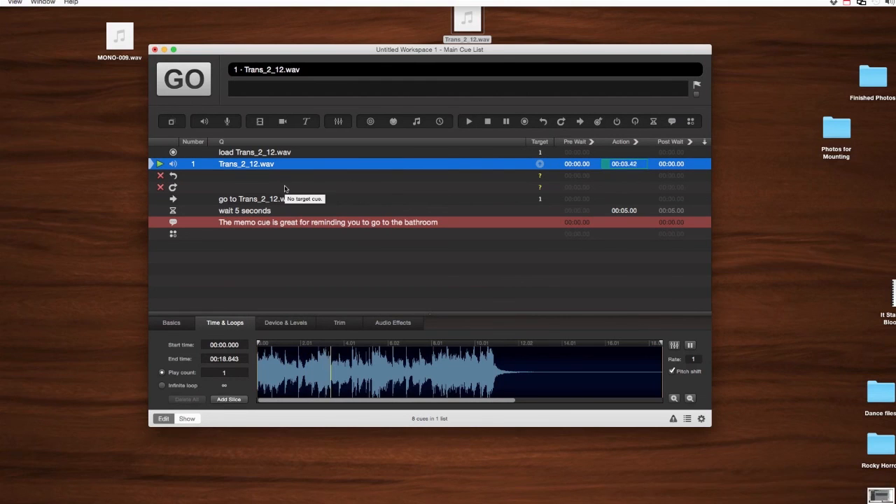
key("Escape")
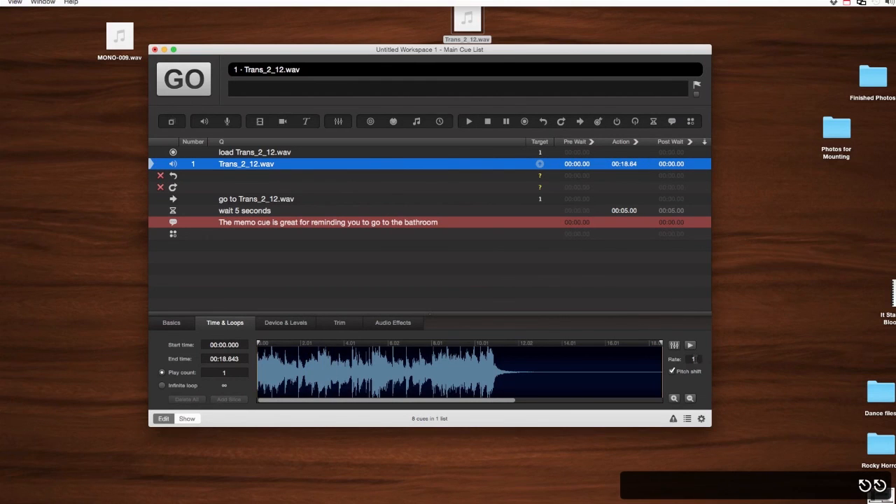
- Set the playback rate of audio cue 1 to 2.03 and audition it with pitch shift on
left_click(693, 358)
type("1.2")
key("Return")
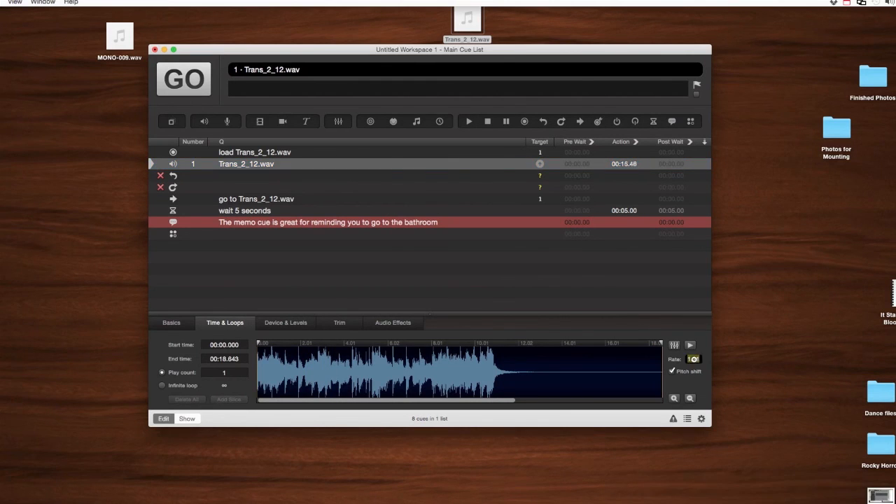
type("1.9")
key("Return")
key("Return")
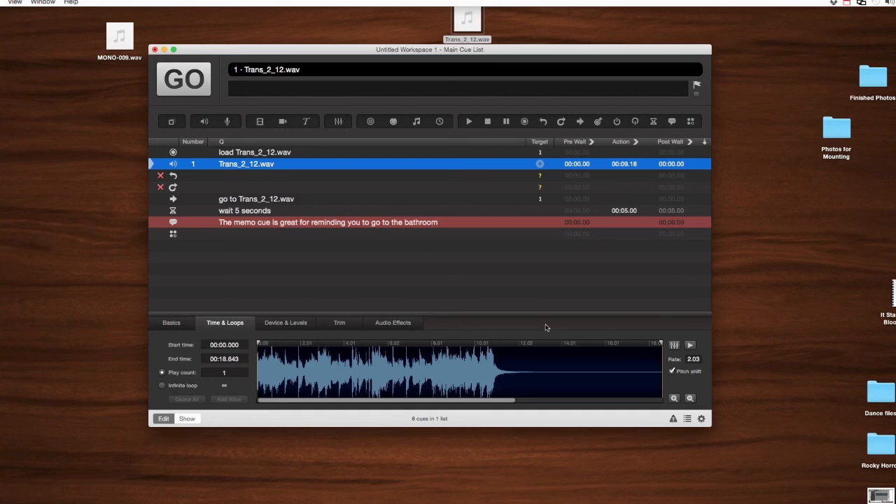
key("space")
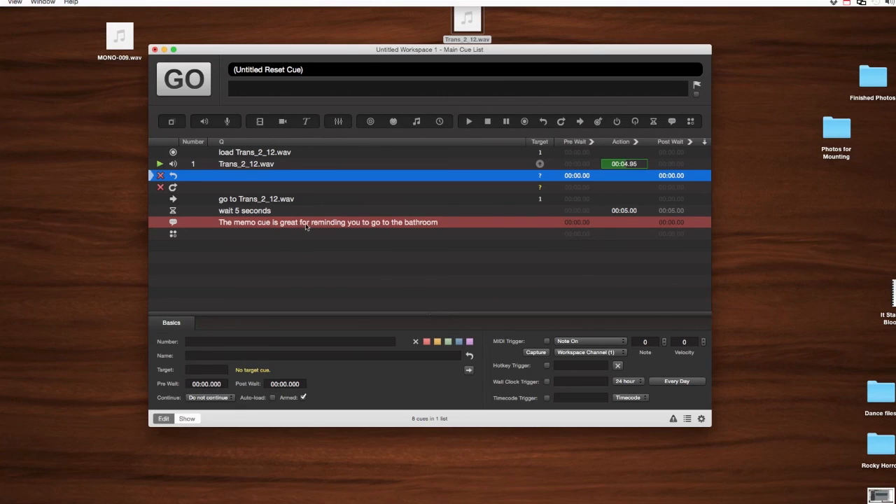
key("Escape")
key("Escape")
left_click(245, 163)
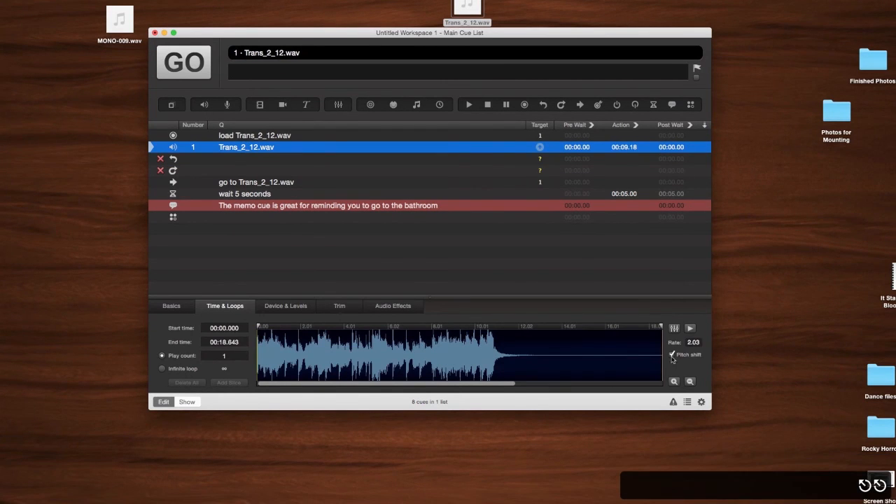
- Turn off pitch shift for audio cue 1, play the cue and stop it
left_click(672, 355)
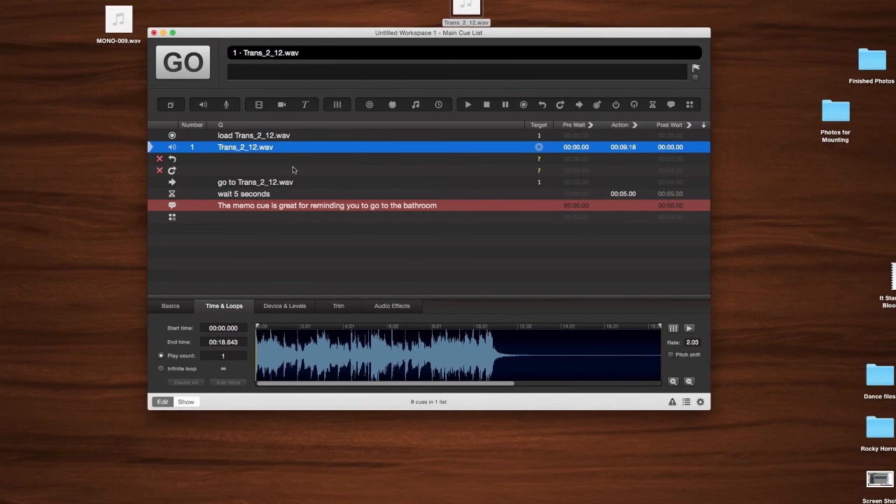
key("space")
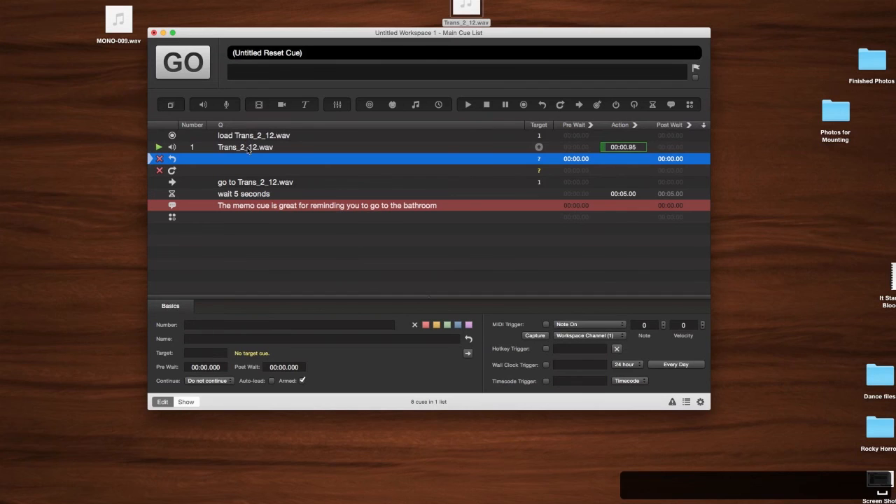
key("Up")
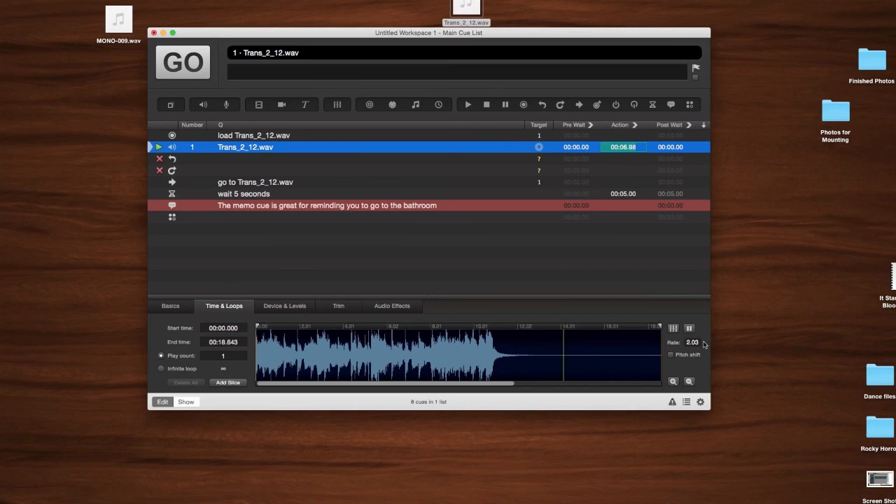
key("Escape")
key("Escape")
- Set the playback rate of audio cue 1 to 1.25 and play it without pitch shift
left_click_drag(693, 343, 692, 342)
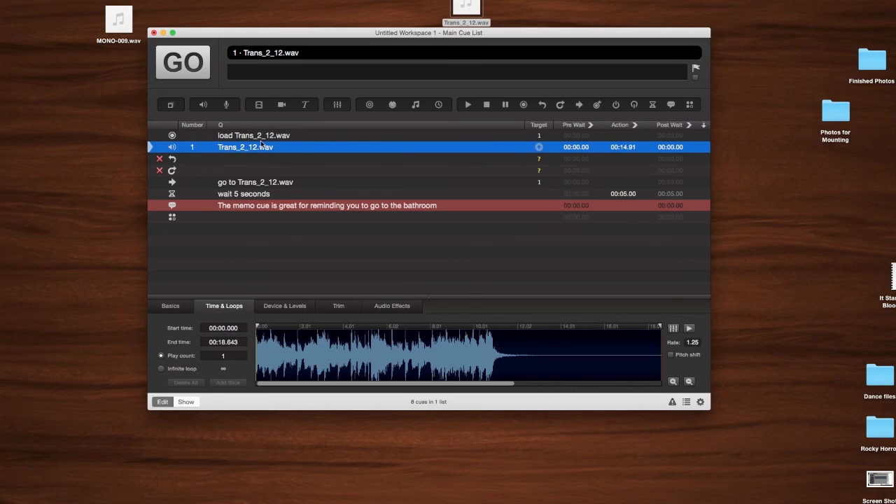
key("space")
left_click(297, 149)
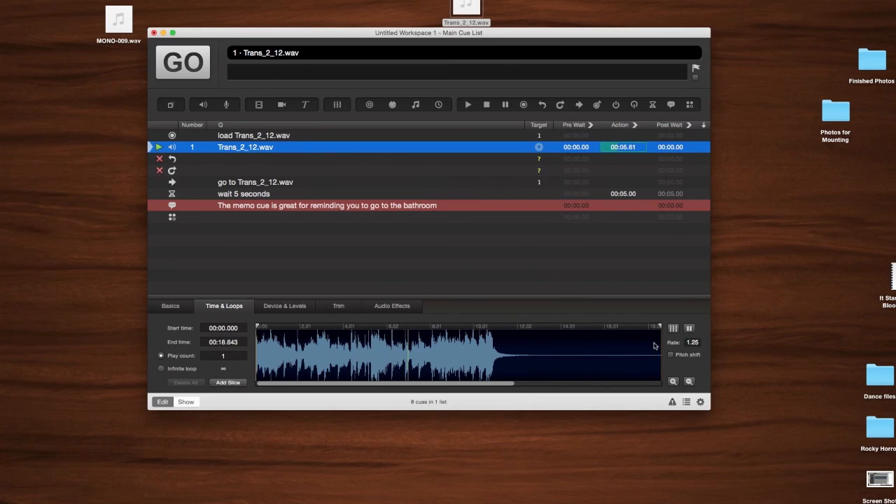
- Set the playback rate of audio cue 1 to 0.03, play and stop it, and put it back on standby
left_click(692, 343)
type("0.033")
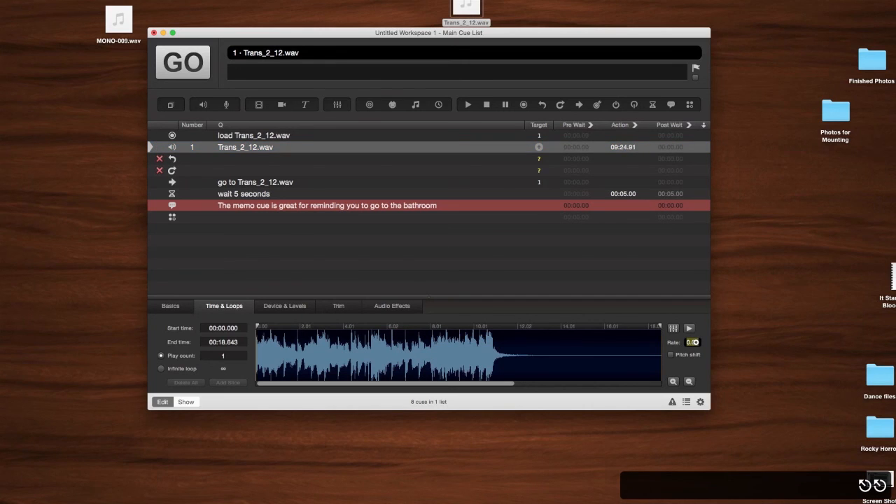
key("Return")
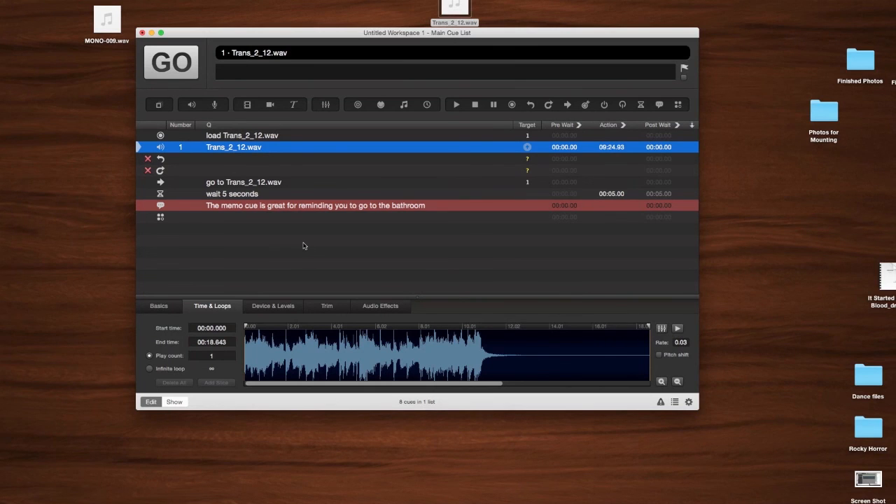
key("space")
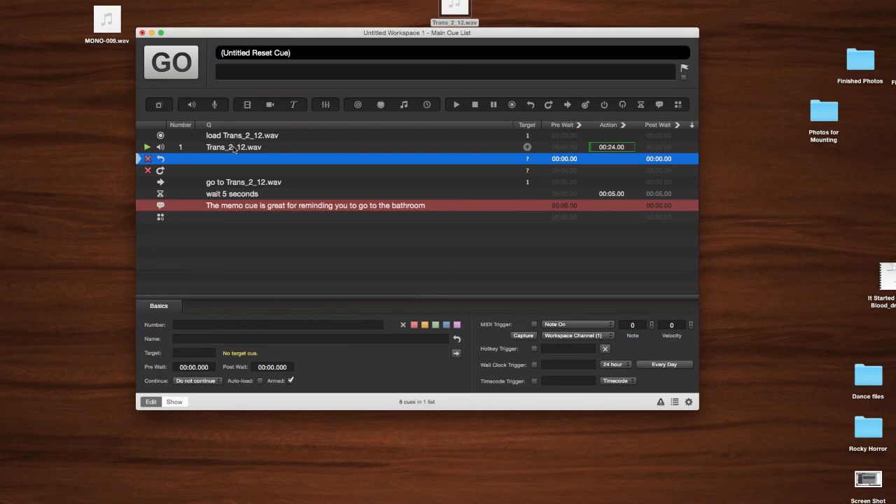
key("Escape")
key("Escape")
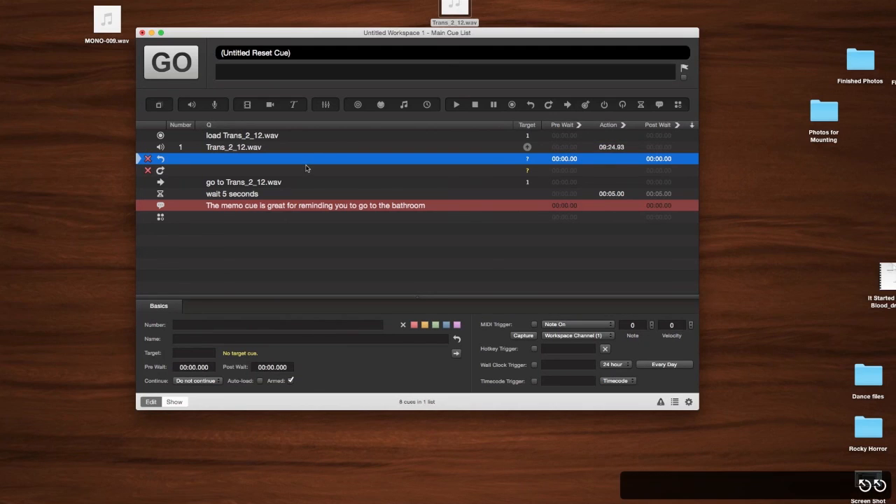
left_click(223, 147)
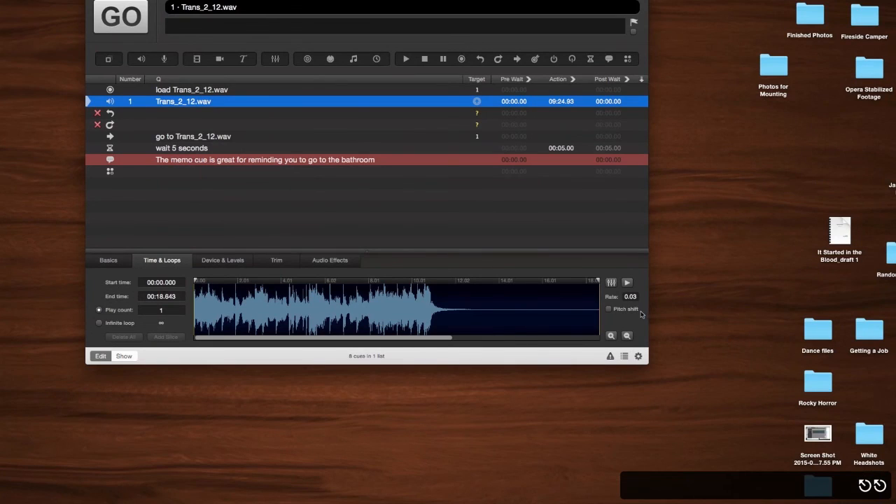
- Turn on pitch shift for audio cue 1, play the cue, put it back on standby and stop it
left_click(619, 310)
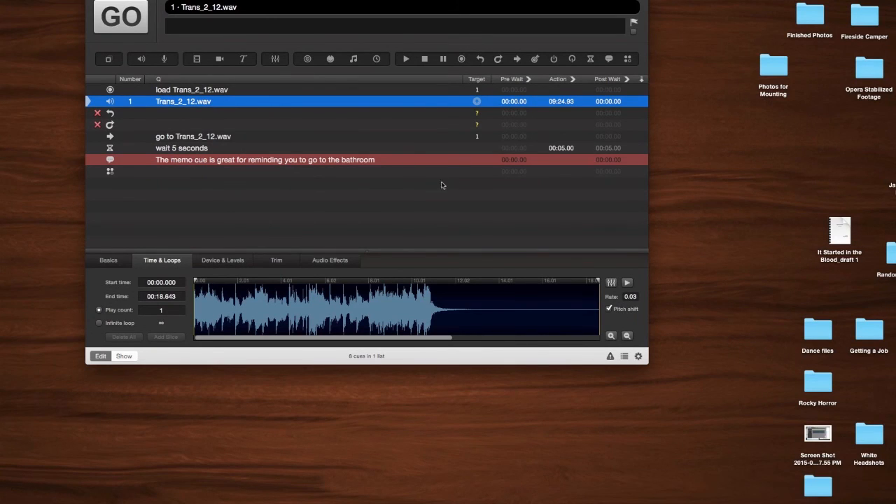
key("space")
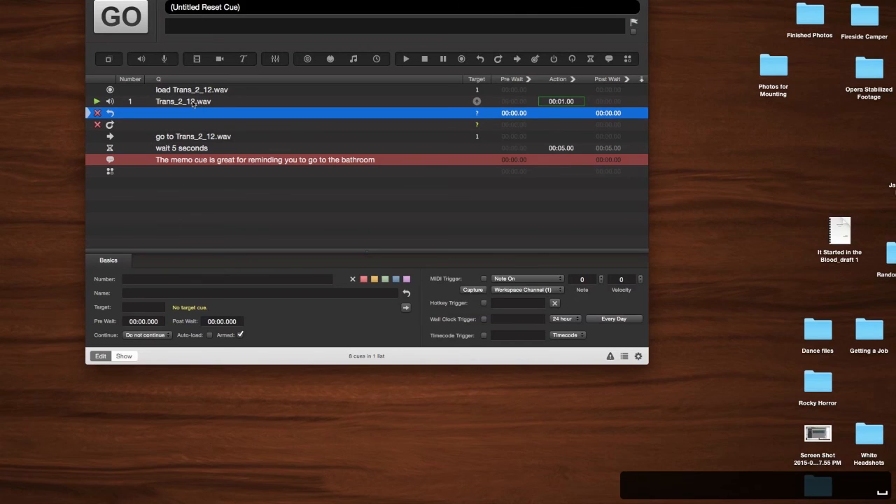
left_click(193, 102)
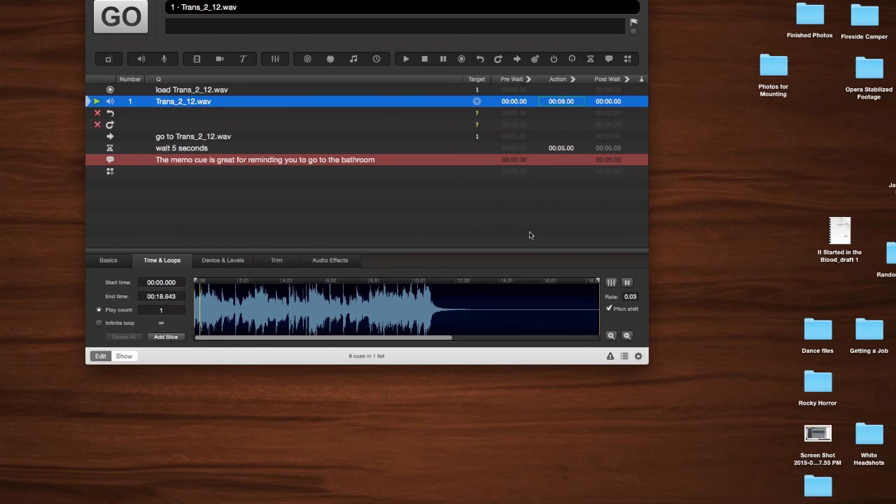
key("Escape")
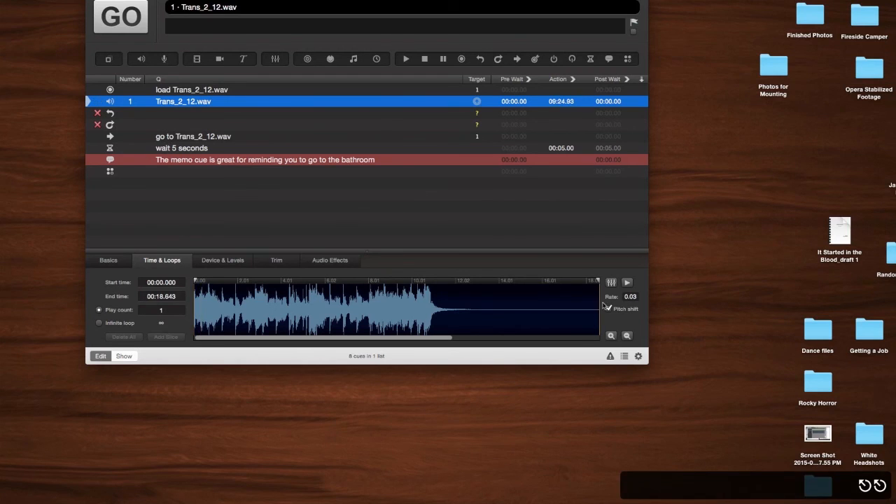
- Set the playback rate of audio cue 1 to 1
left_click(629, 296)
type("1")
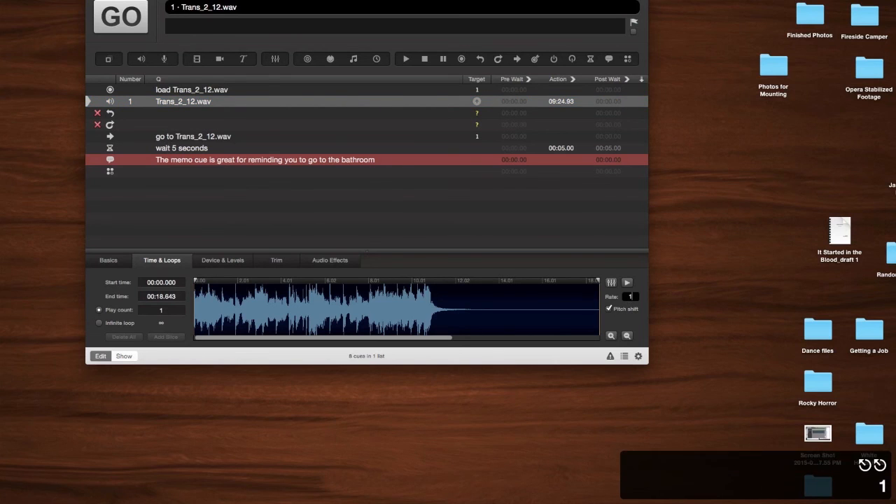
key("Return")
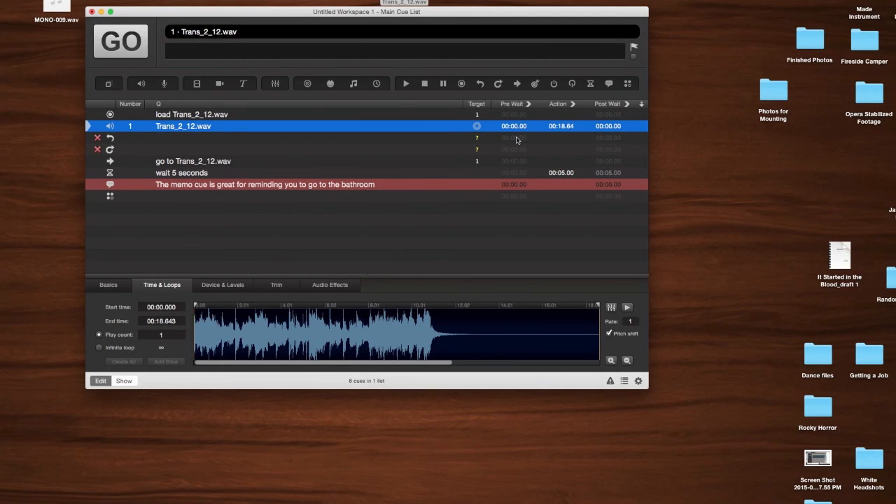
- Give audio cue 1 a pre-wait of 5 seconds, play it through the wait and stop it
double_click(507, 126)
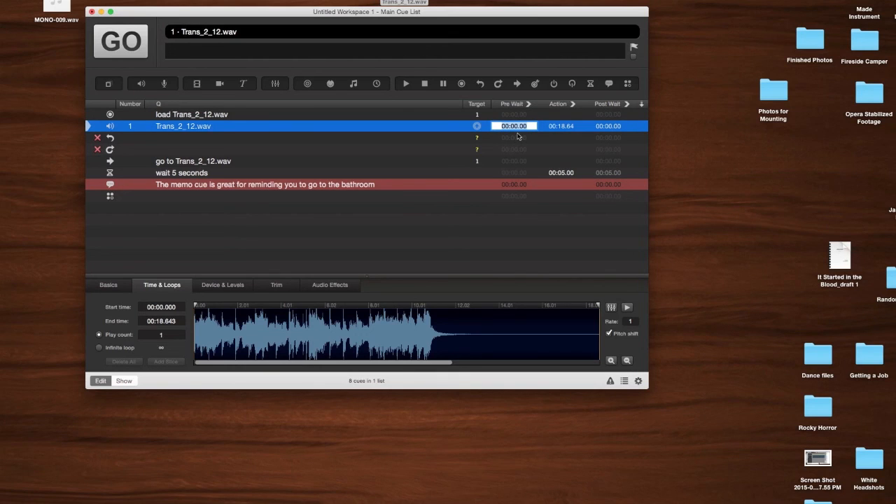
type("5")
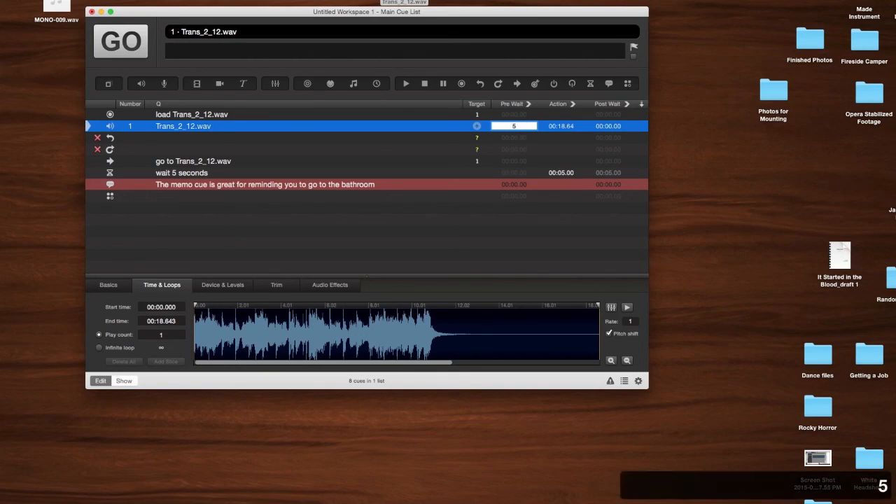
key("Return")
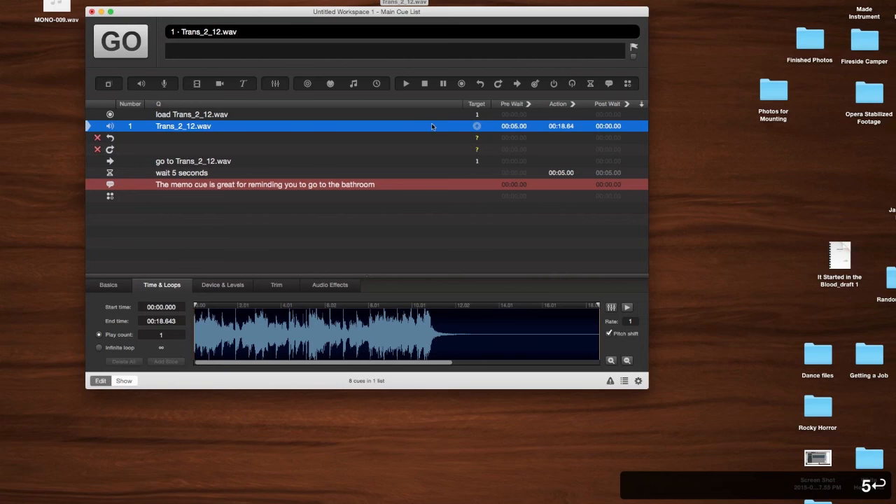
key("space")
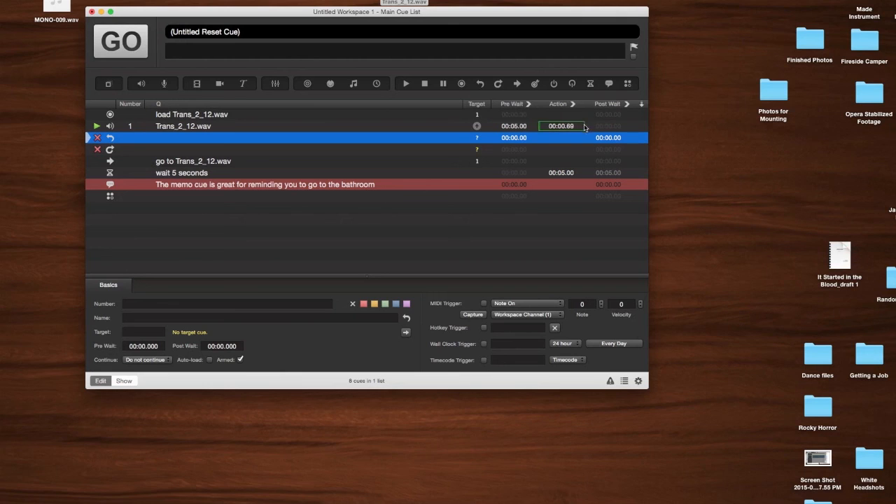
key("Escape")
key("Escape")
- Set the pre-wait of audio cue 1 to 0
left_click(519, 127)
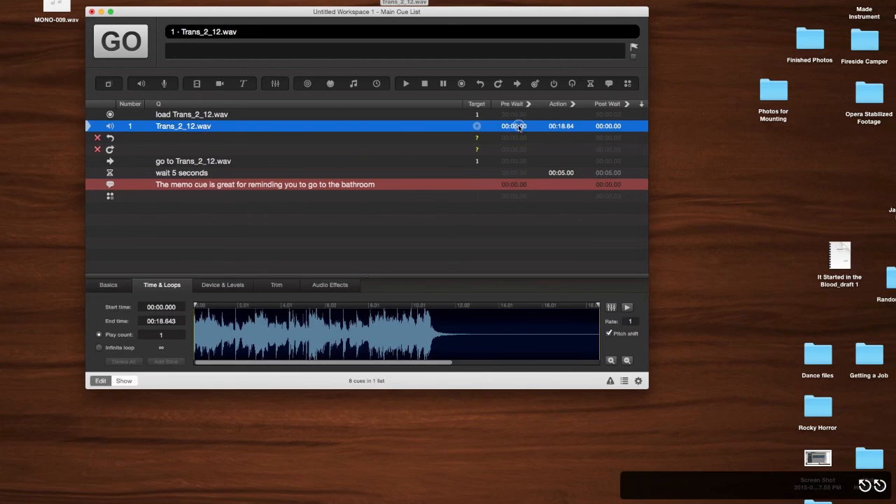
left_click(516, 126)
key("BackSpace")
type("0")
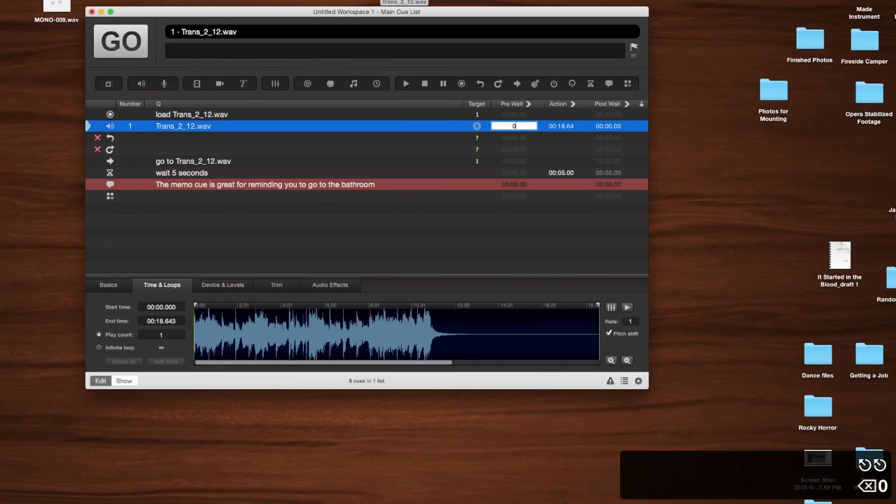
key("Return")
- Set the post-wait of audio cue 1 to 5 seconds, play the cue and stop it
left_click(608, 126)
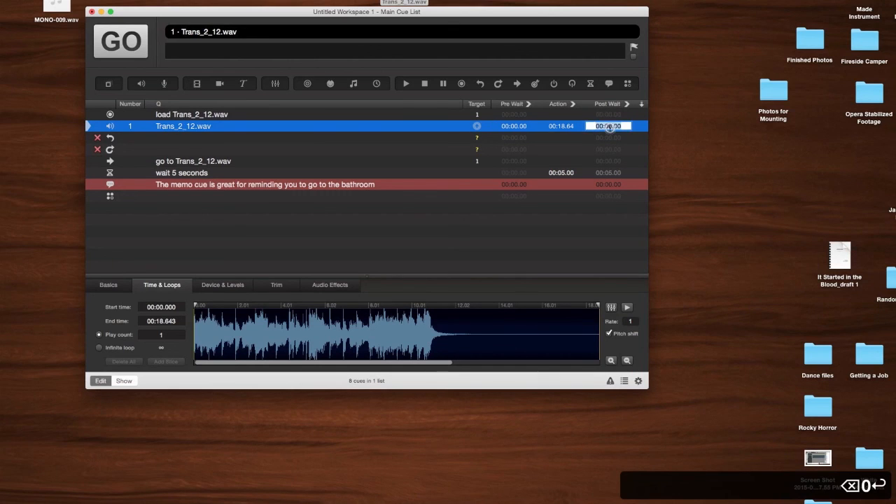
type("5")
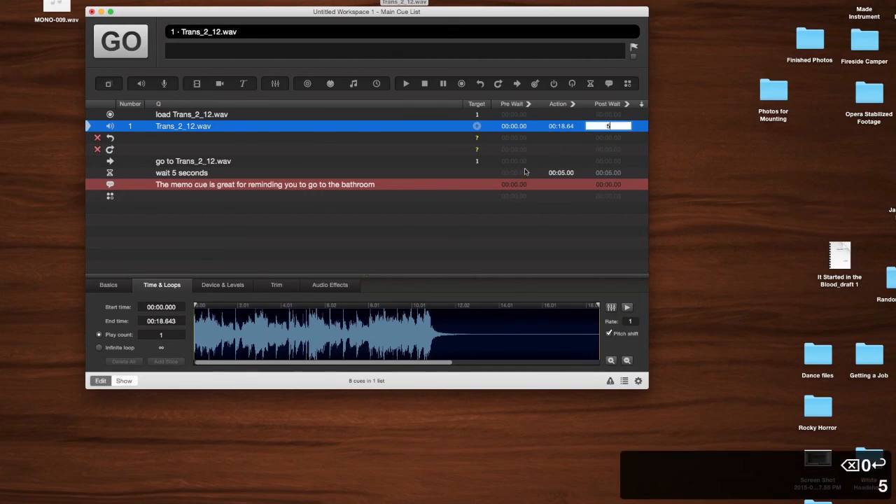
left_click(532, 222)
left_click(434, 127)
key("space")
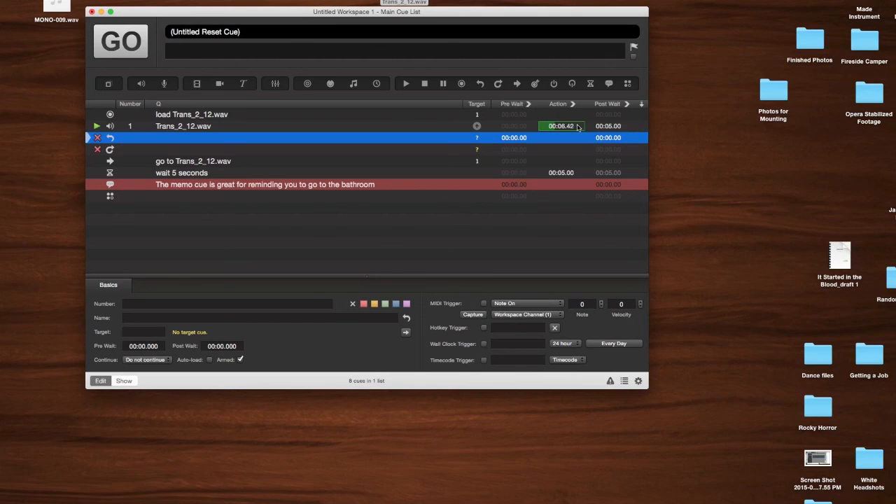
key("Escape")
- Set audio cue 1 to auto-continue and paste a copy of it directly below, with no continue mode on the copy
left_click(641, 126)
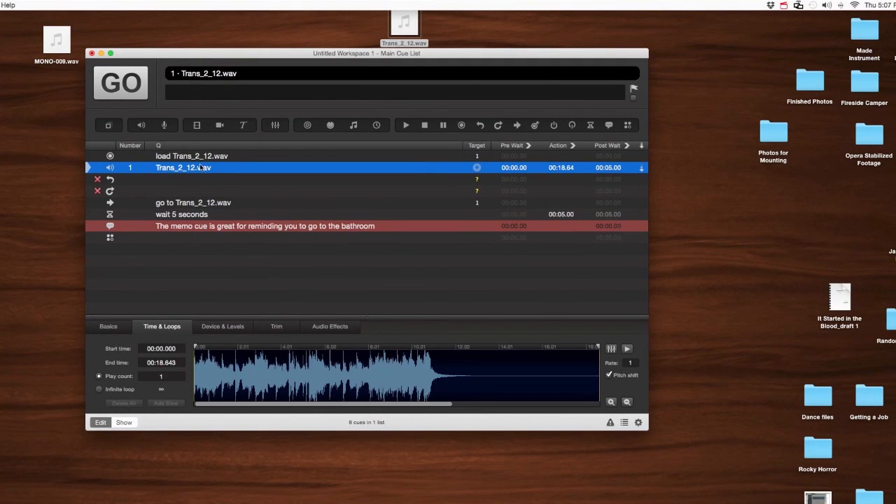
key("super+c")
key("super+v")
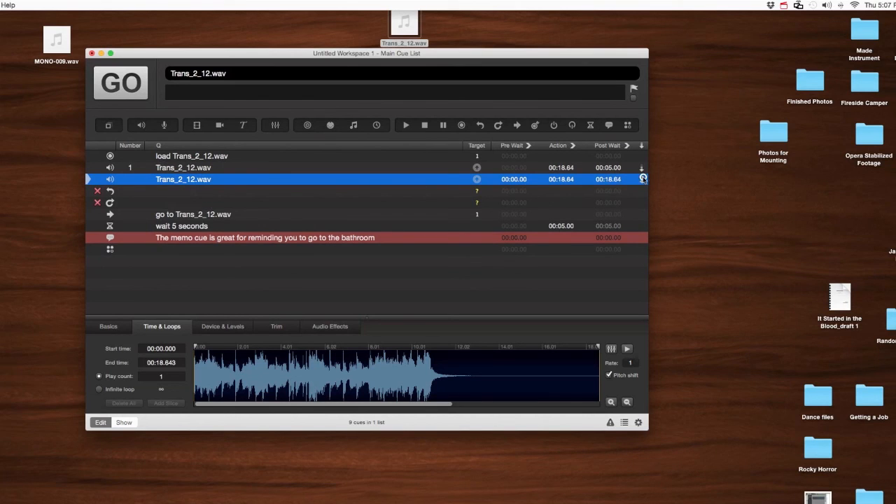
- Play audio cue 1 until its copy starts after the post-wait, and stop both cues
left_click(246, 169)
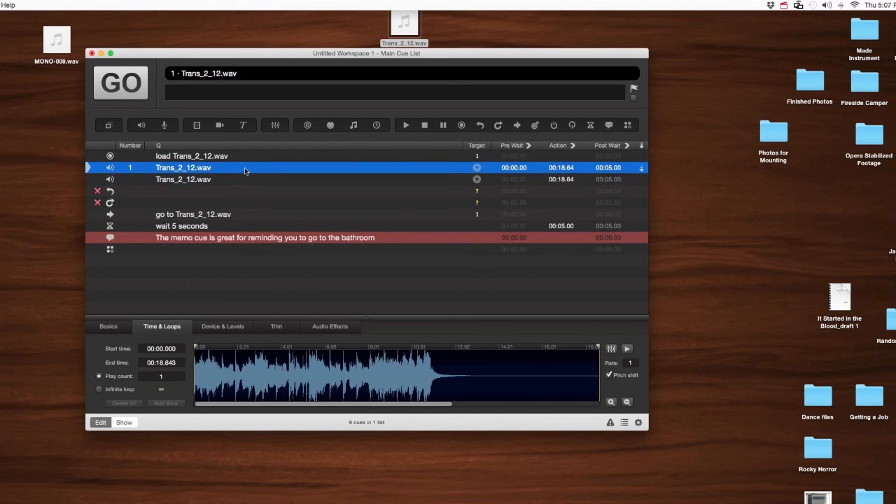
key("space")
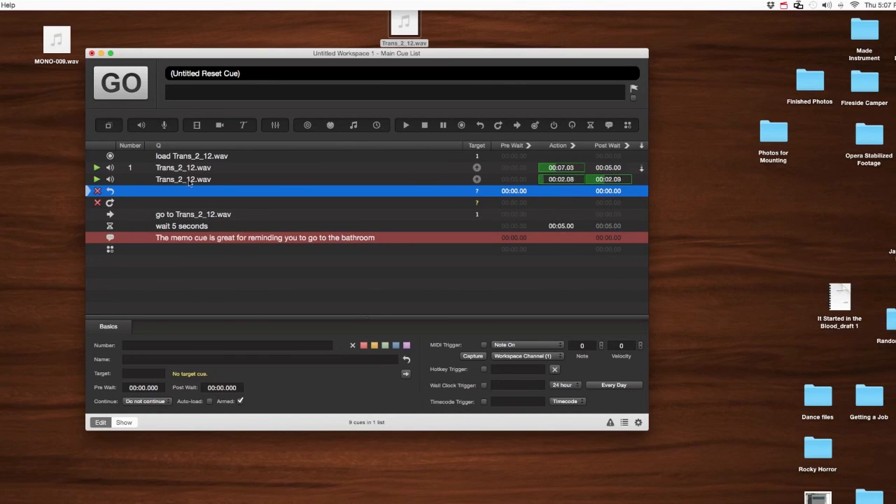
key("Escape")
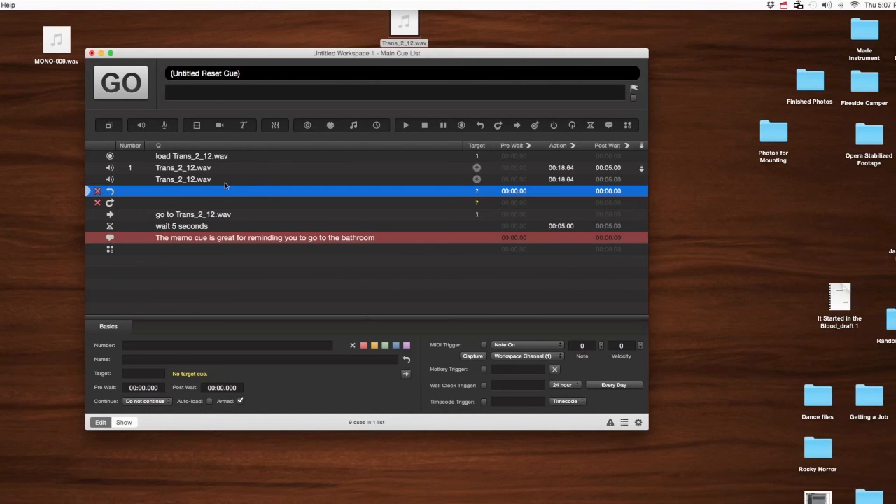
- Clear the post-wait of audio cue 1 and set its continue mode to Do not continue
double_click(609, 168)
key("BackSpace")
key("Return")
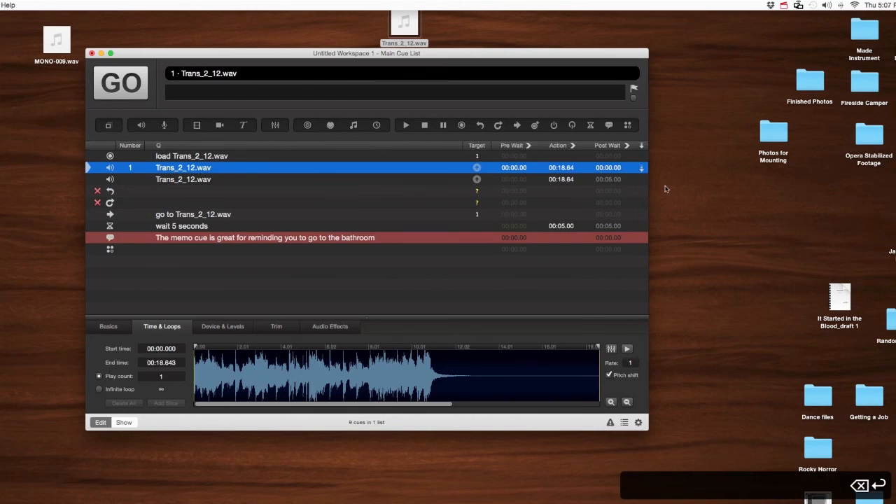
left_click(643, 169)
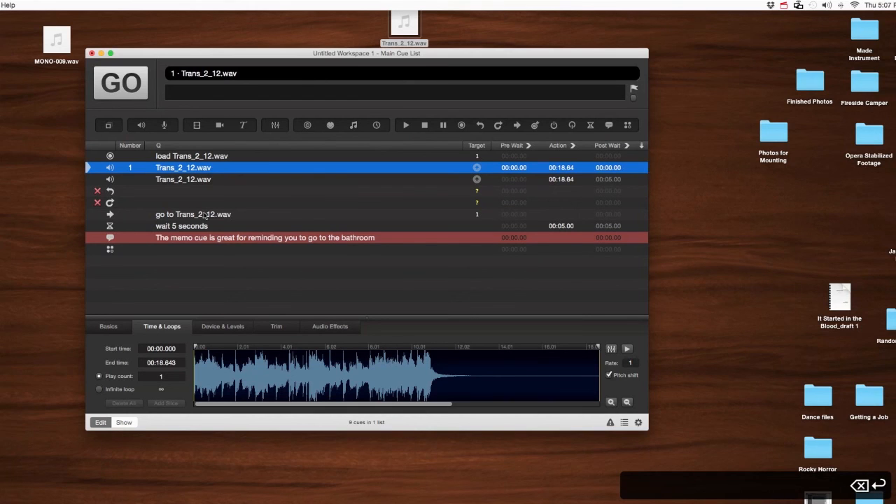